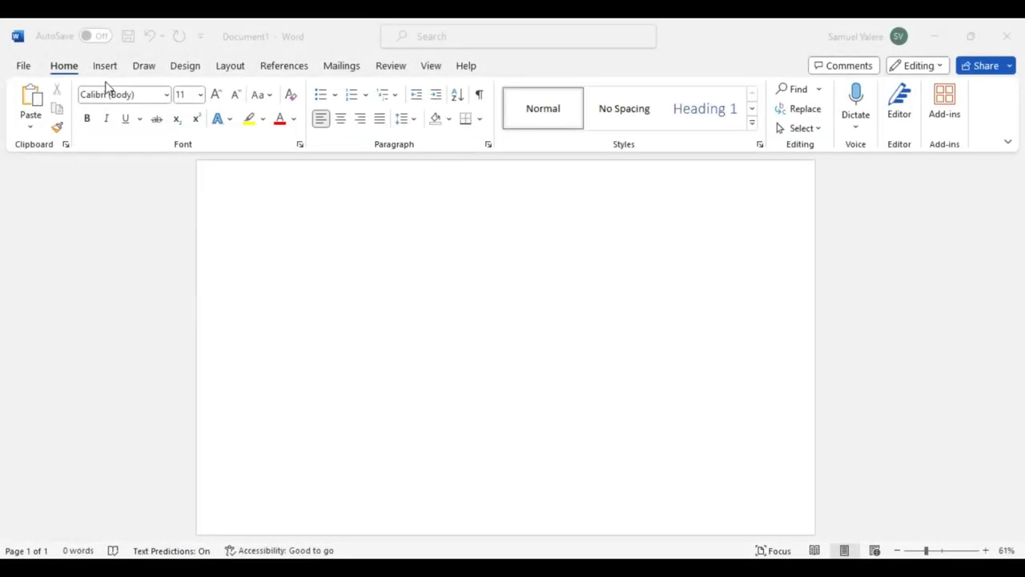
Show the Insert tab's tools in the blank document.
click(105, 67)
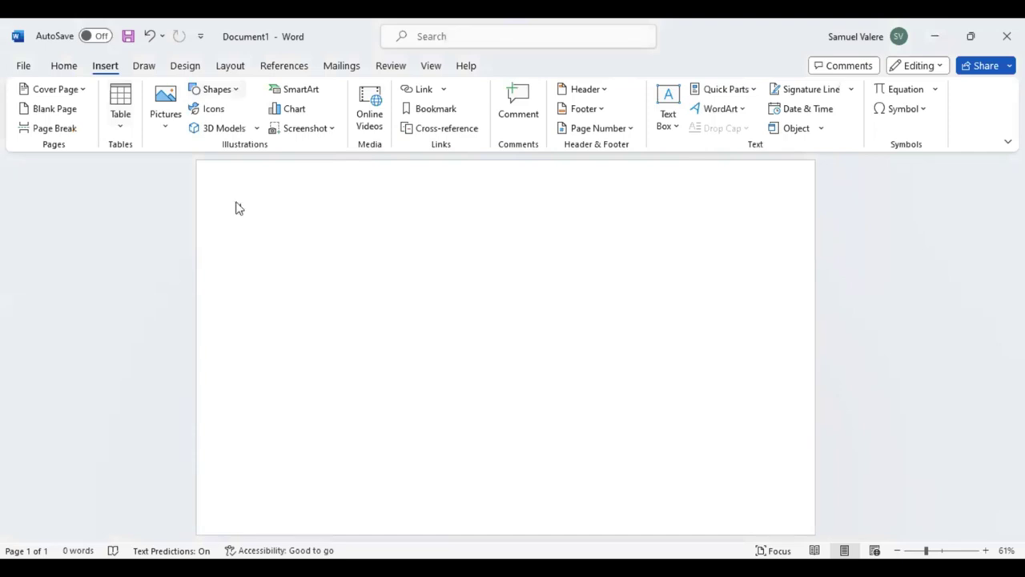
Draw a right triangle in the bottom-left page corner, 3.68" tall by 2.75" wide.
mouse_move(218, 407)
mouse_down()
mouse_move(288, 494)
mouse_move(339, 535)
mouse_up()
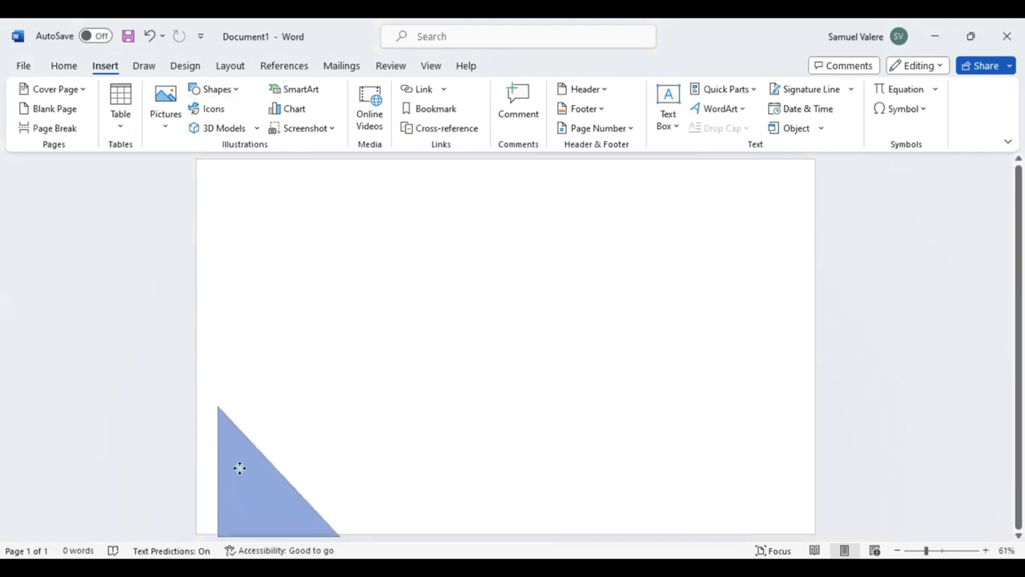
drag(239, 468, 214, 461)
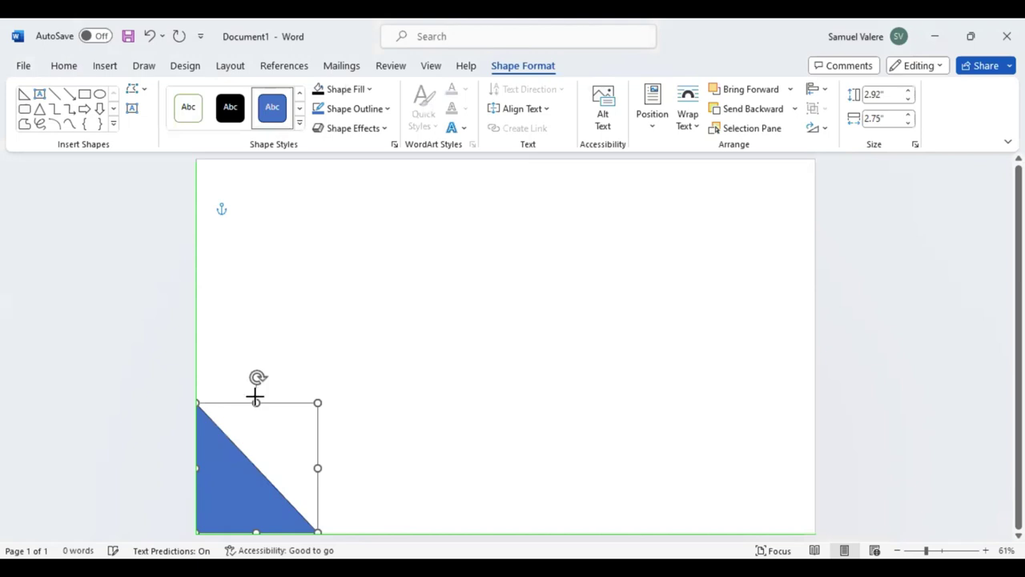
drag(255, 402, 258, 368)
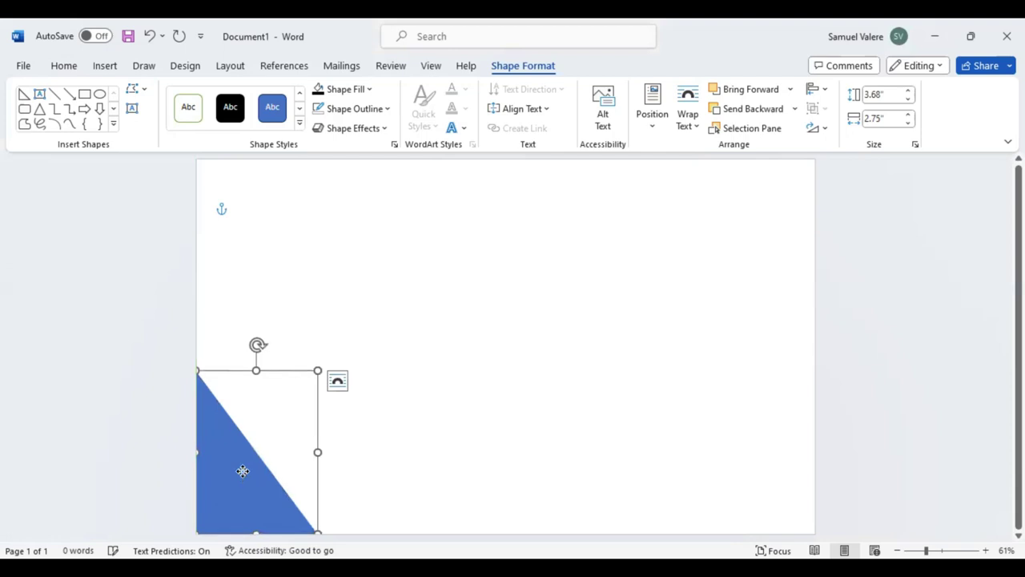
drag(243, 473, 242, 468)
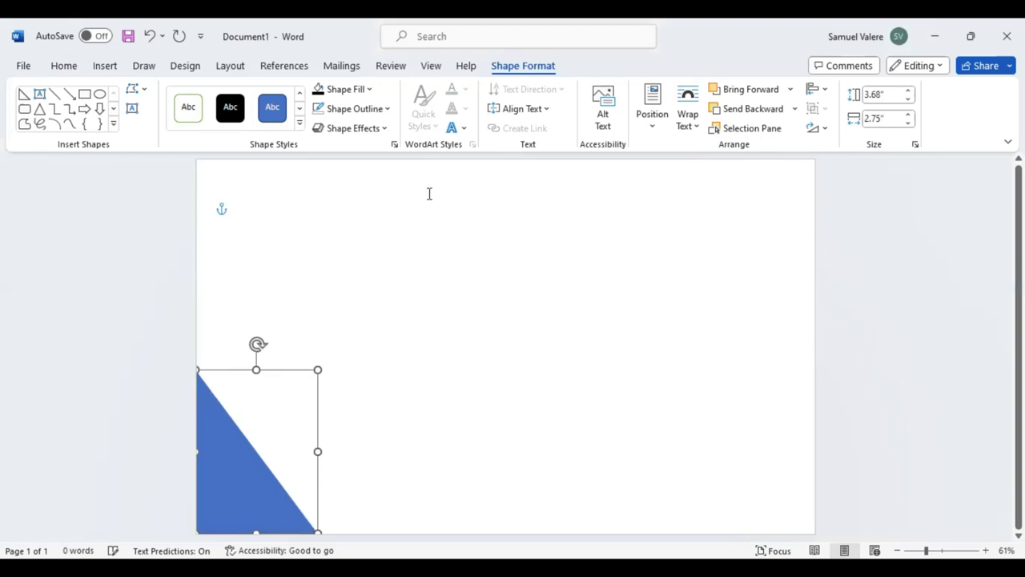
Switch the triangle to a gradient fill with only two stops.
click(371, 90)
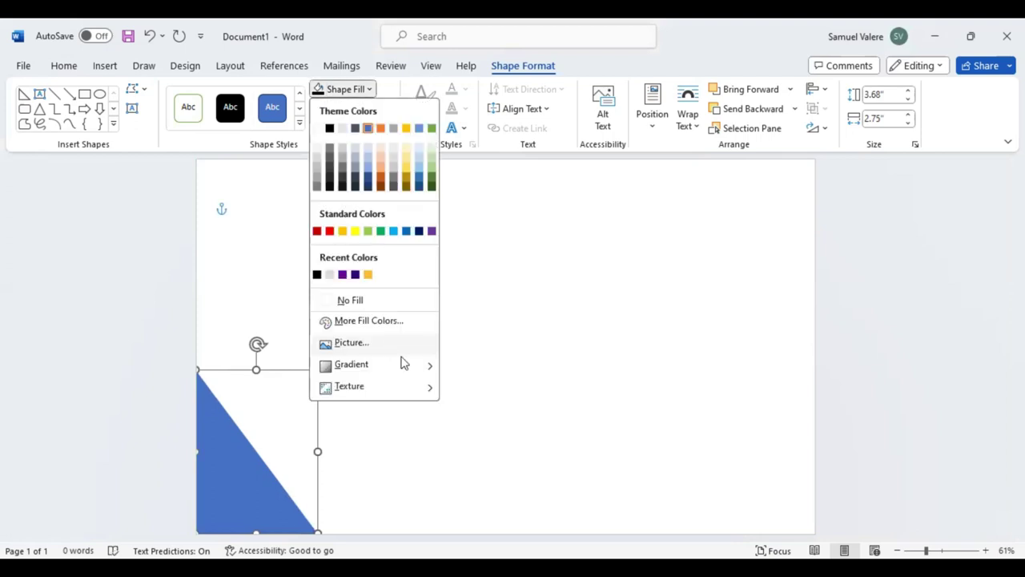
mouse_move(403, 363)
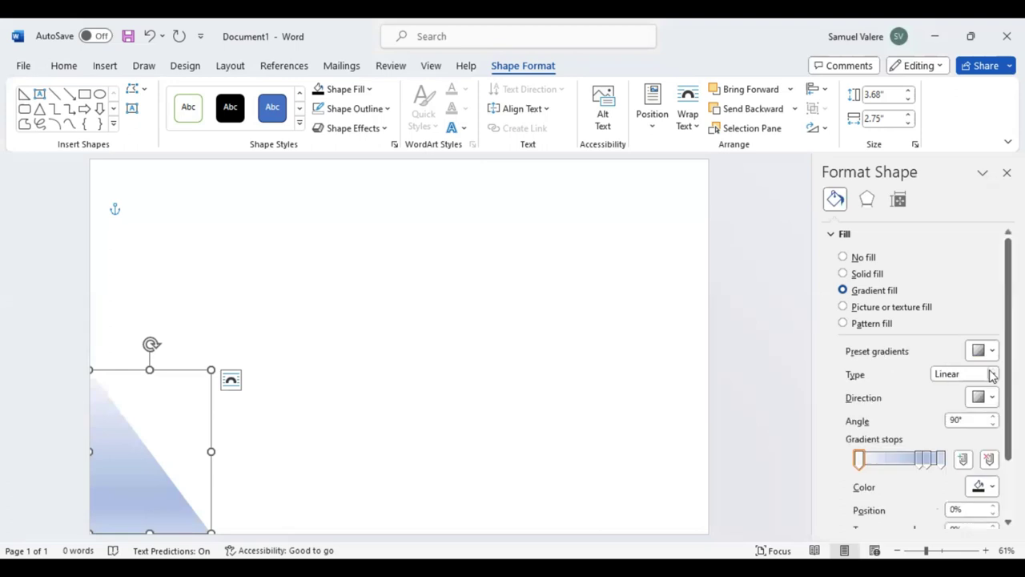
click(990, 459)
click(991, 459)
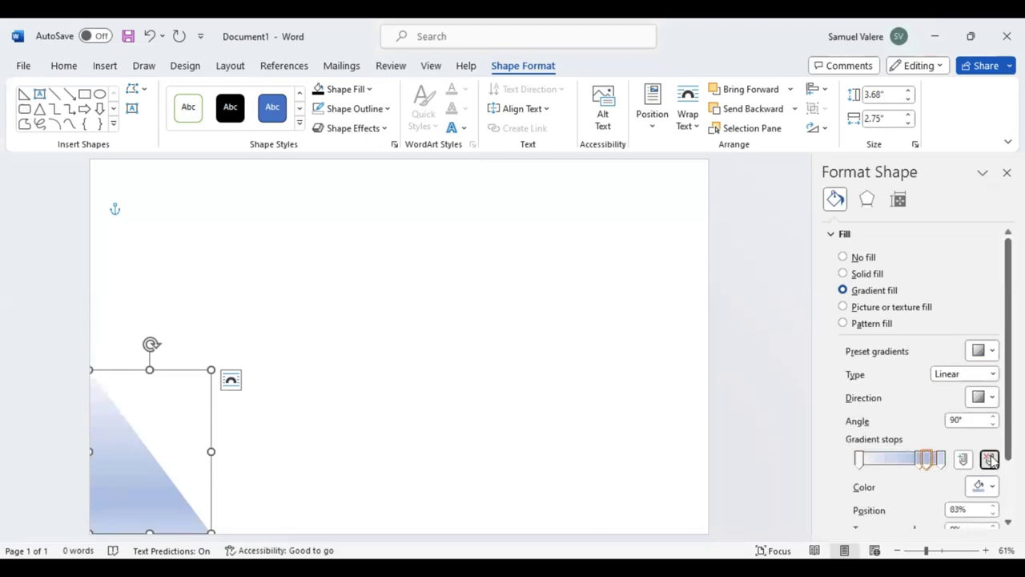
click(991, 459)
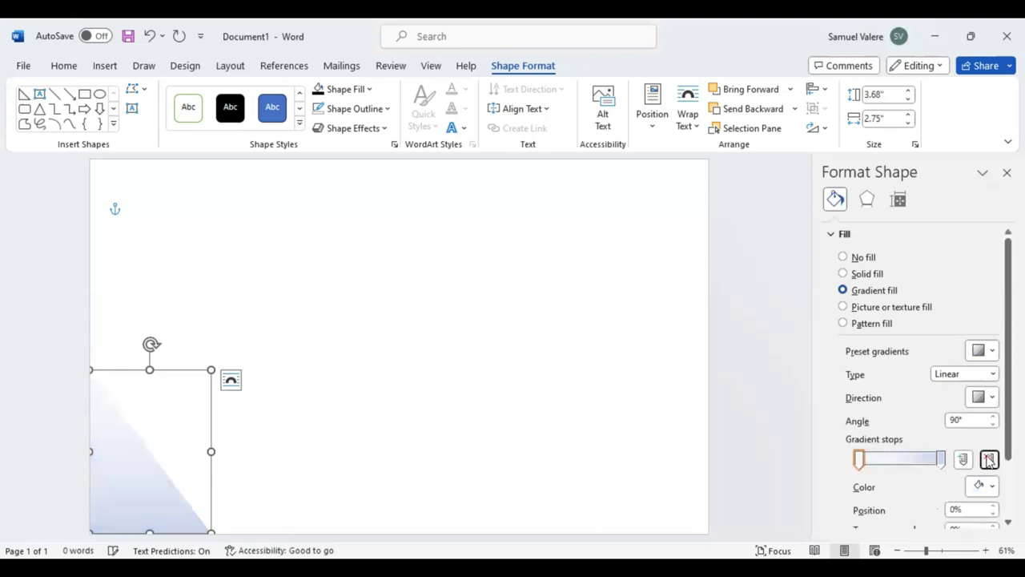
Make the left gradient stop dark purple and the right stop purple.
click(942, 458)
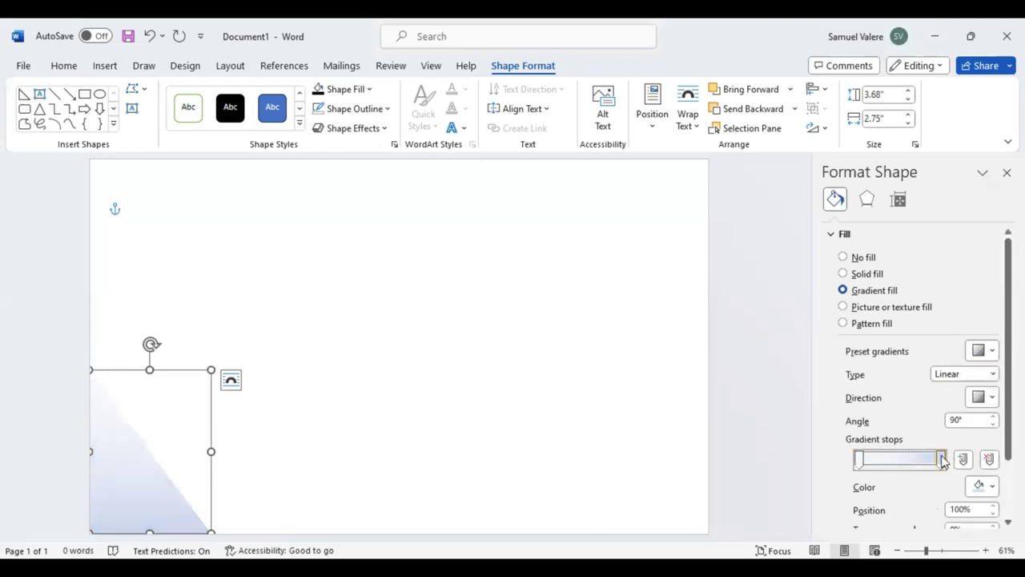
click(859, 459)
click(978, 484)
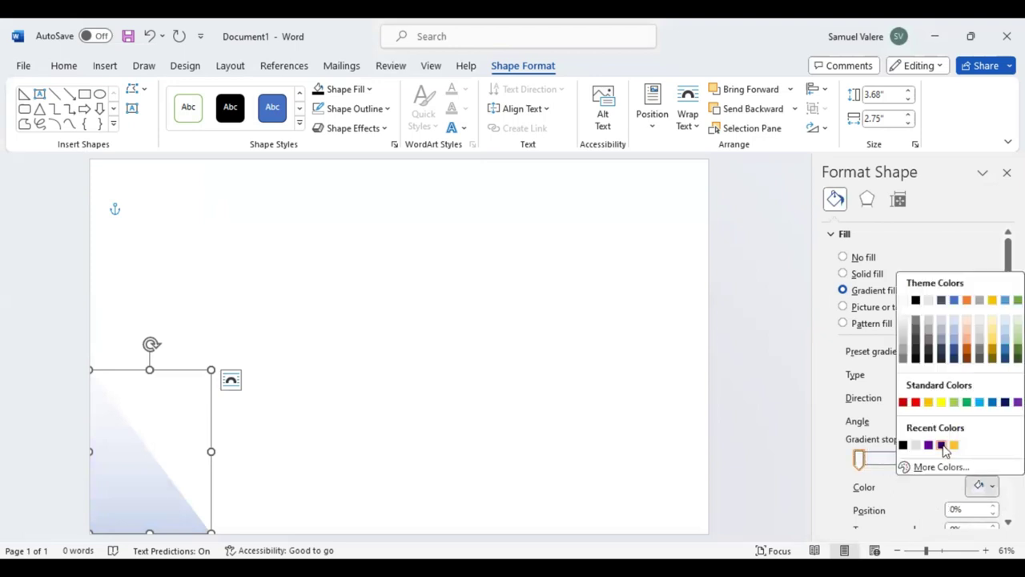
click(927, 443)
click(941, 458)
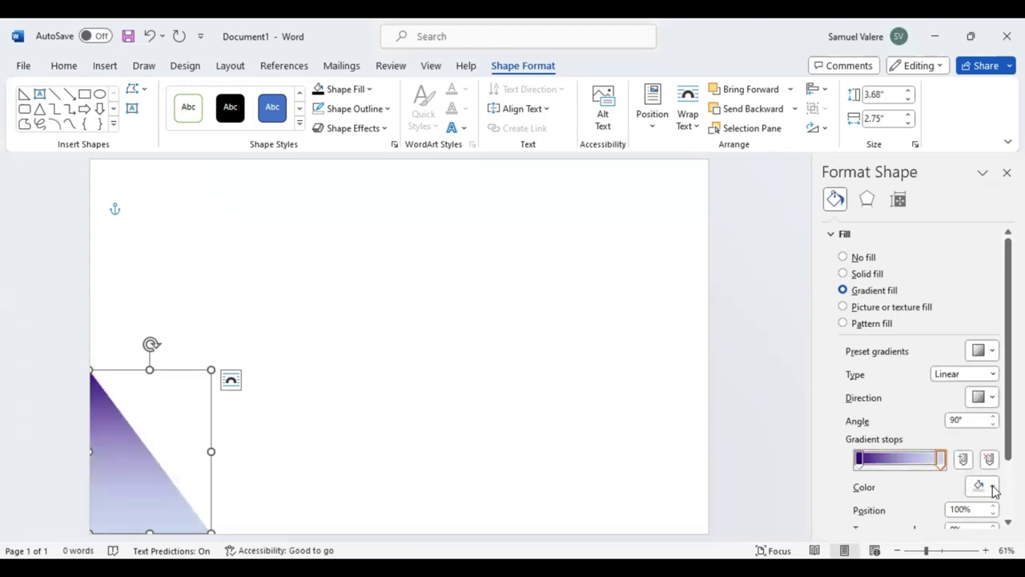
click(993, 489)
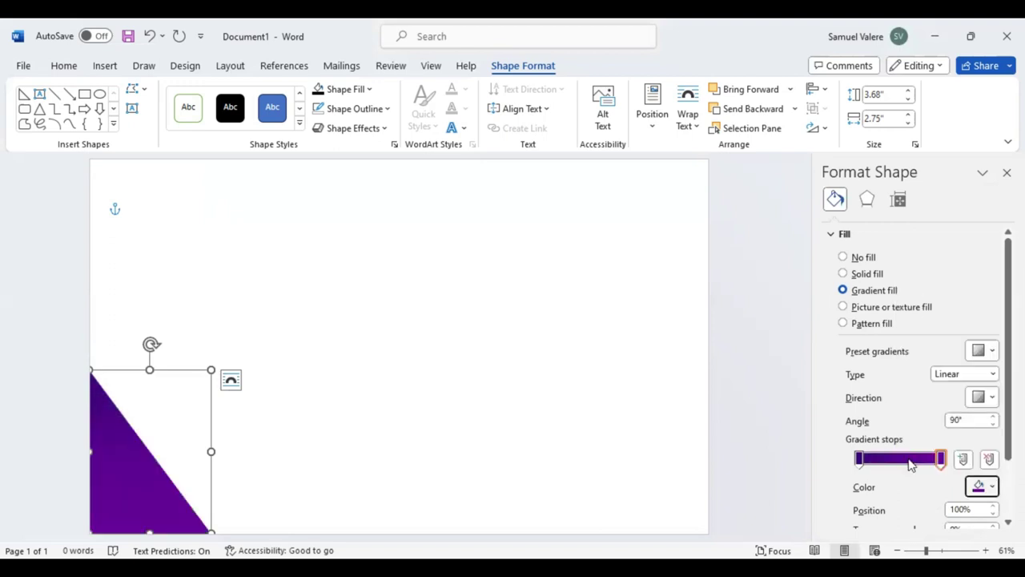
click(942, 446)
Move the left stop to 28% and raise the right stop's brightness to 40%.
drag(860, 459, 882, 458)
scroll(994, 451, down, 3)
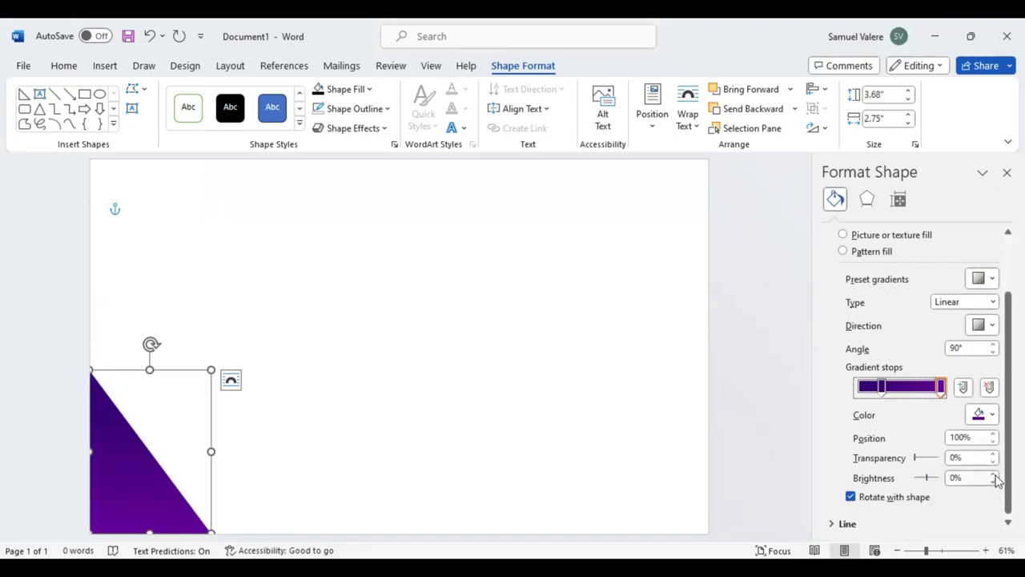
click(994, 474)
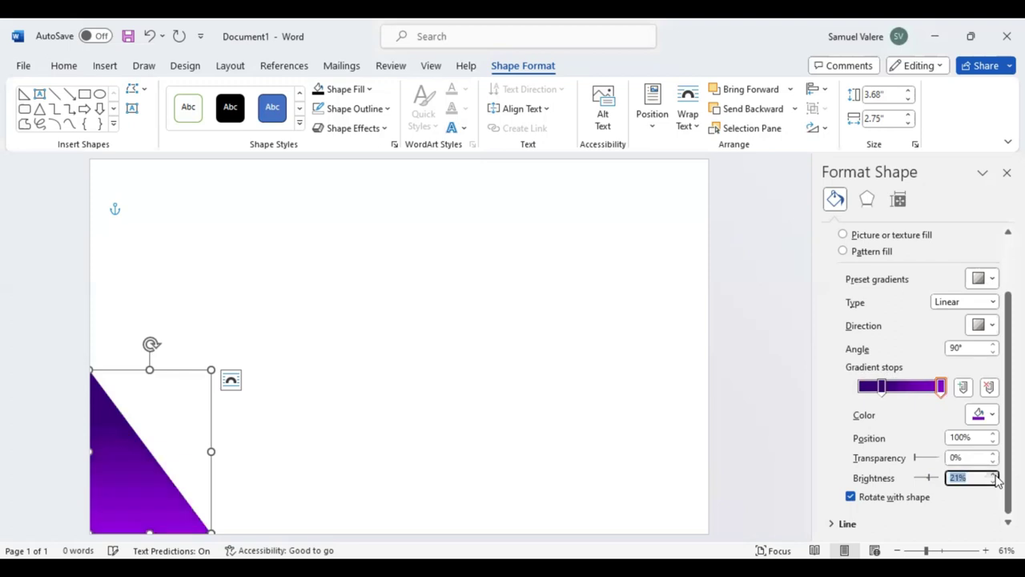
click(995, 475)
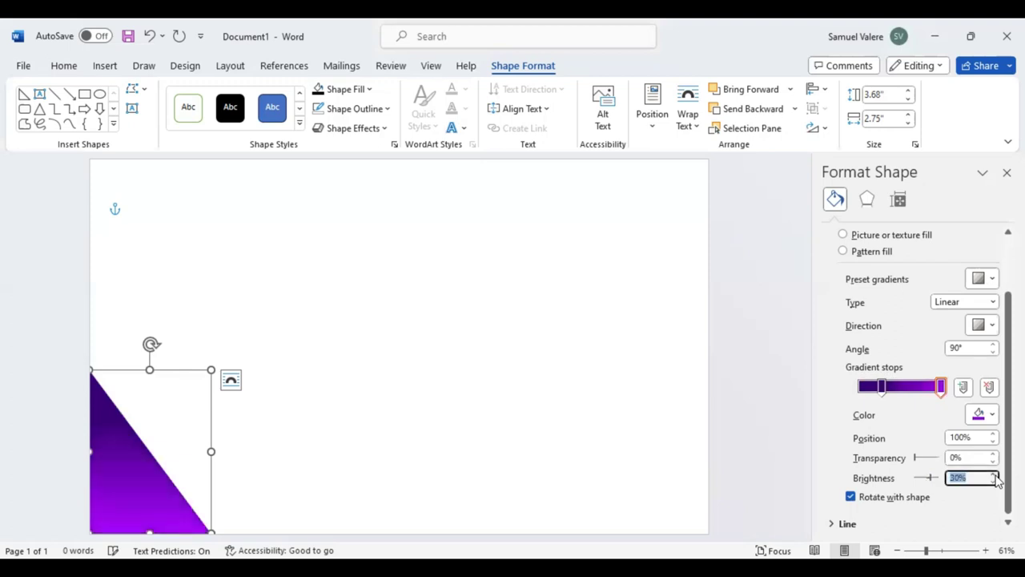
click(996, 475)
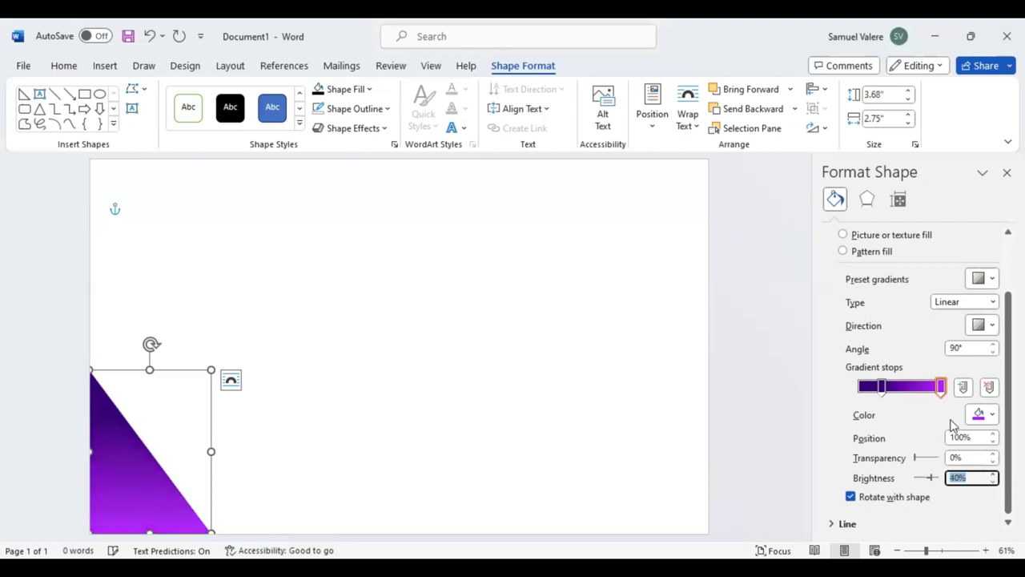
click(882, 386)
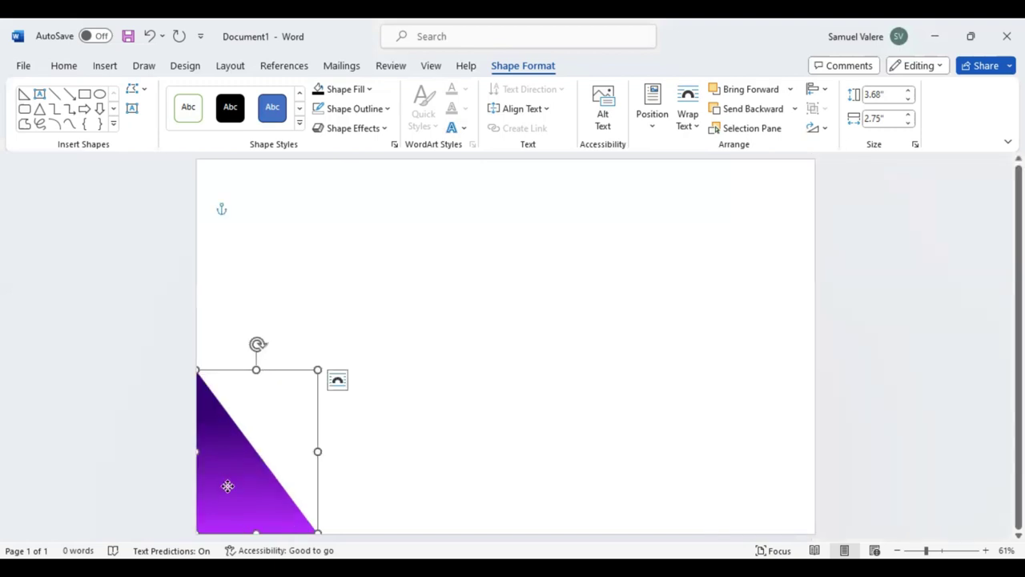
Enlarge the back triangle to 4.16" × 3.17" with yellow and near-white gradient stops, the latter at 95%.
drag(226, 481, 233, 480)
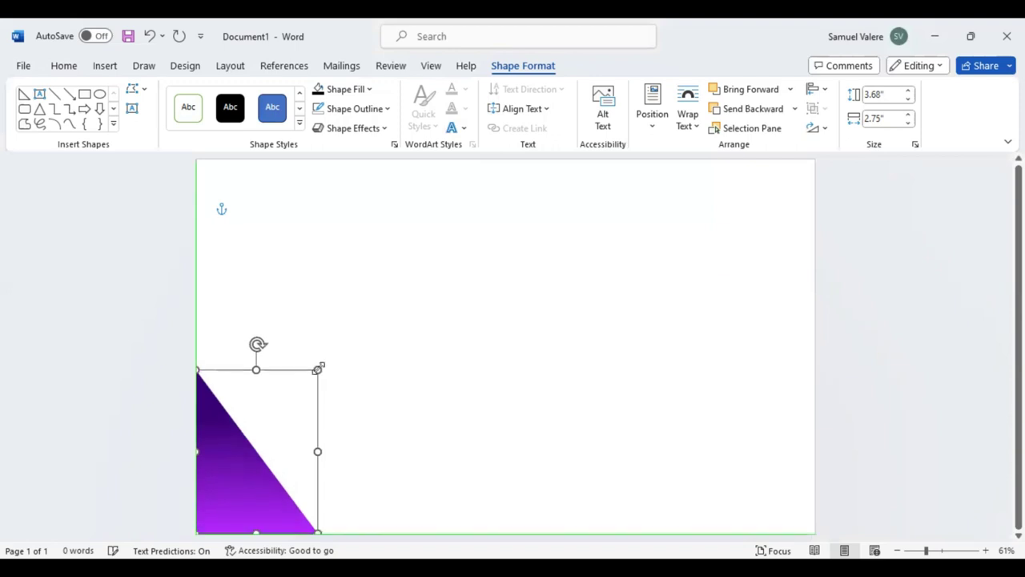
drag(318, 368, 336, 348)
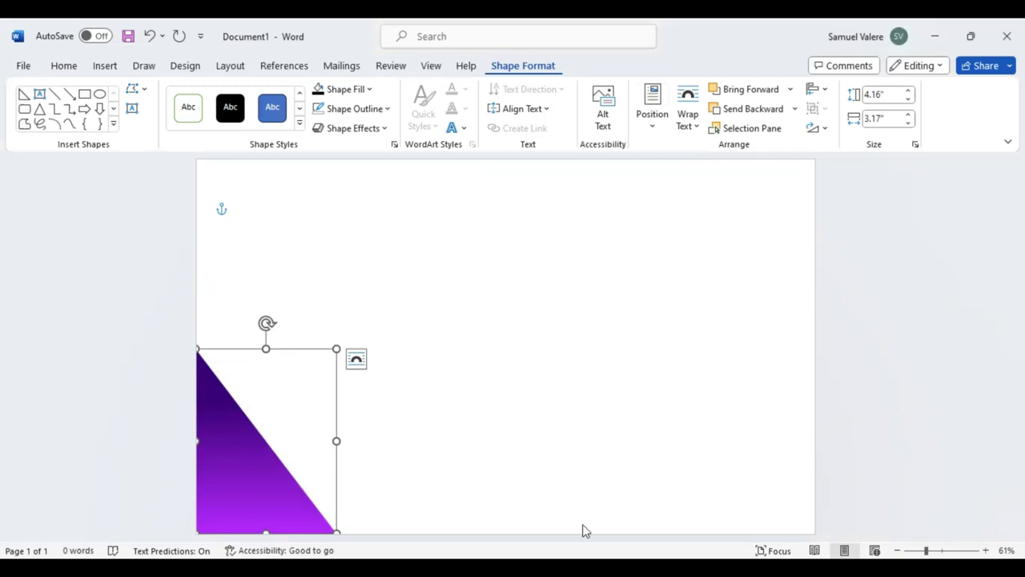
click(994, 488)
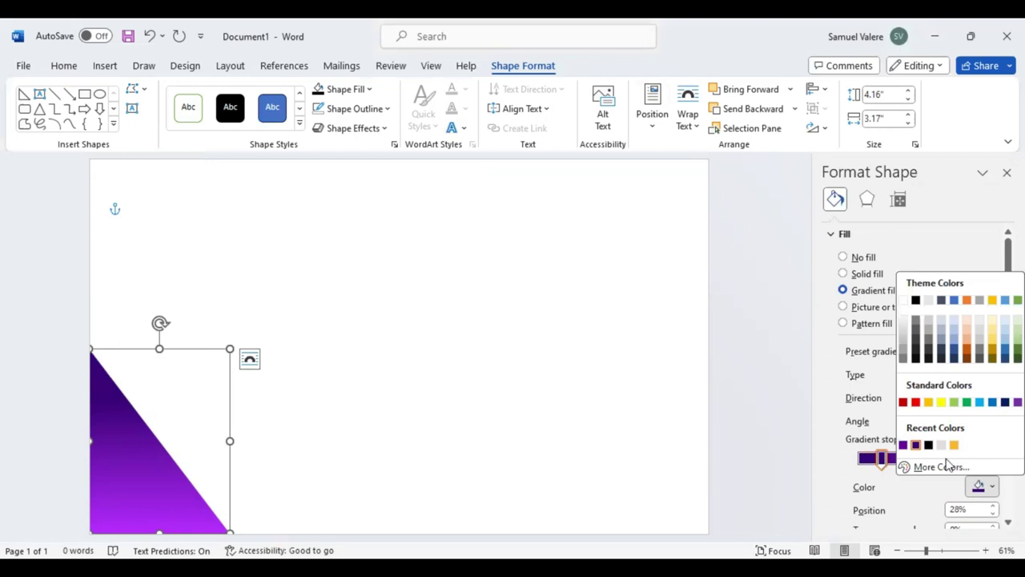
click(954, 445)
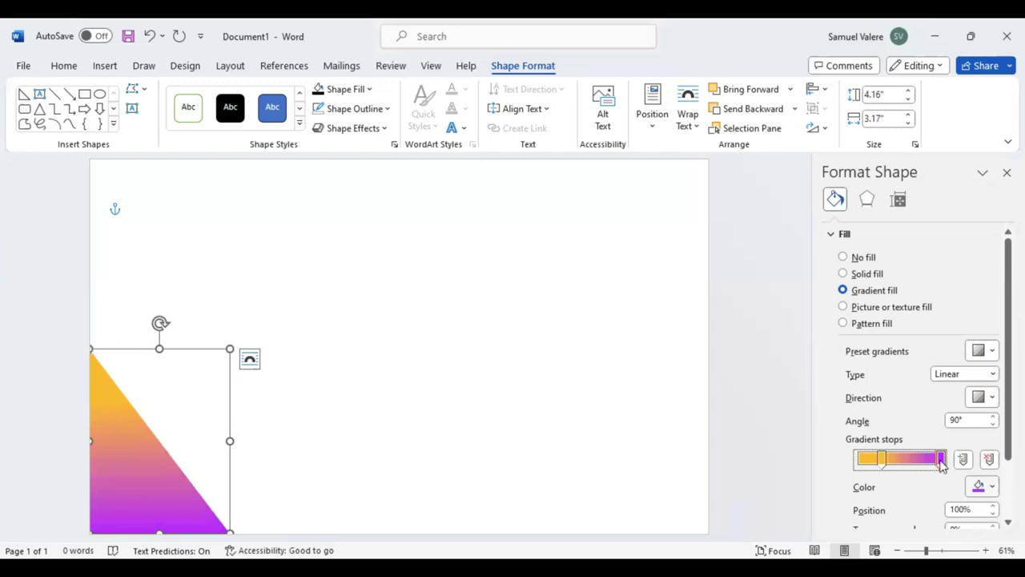
click(940, 461)
drag(935, 461, 933, 462)
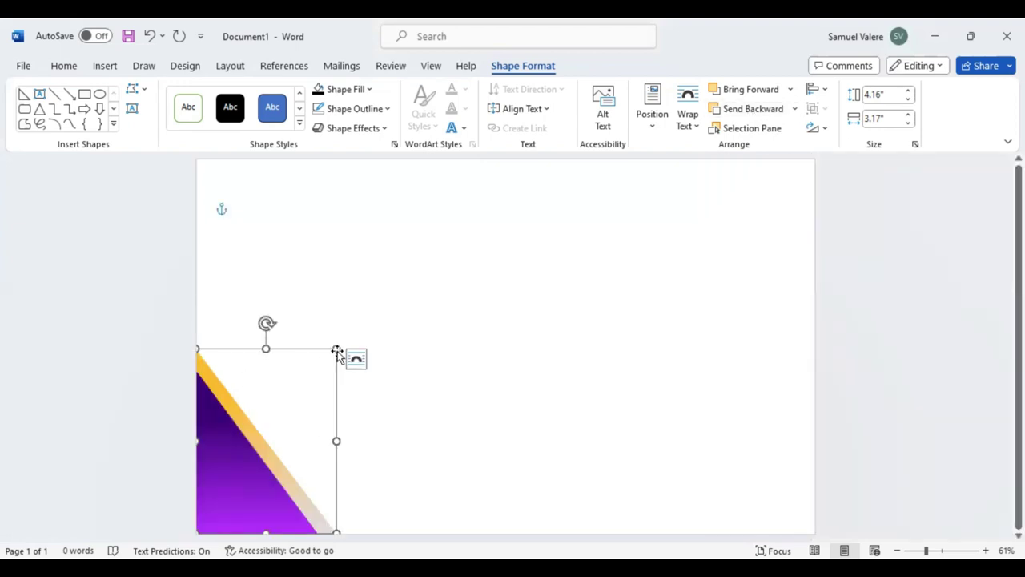
Resize the yellow triangle to 3.7" × 3.42" and shift its stops to 62% and 74% for a solid band.
drag(336, 349, 346, 368)
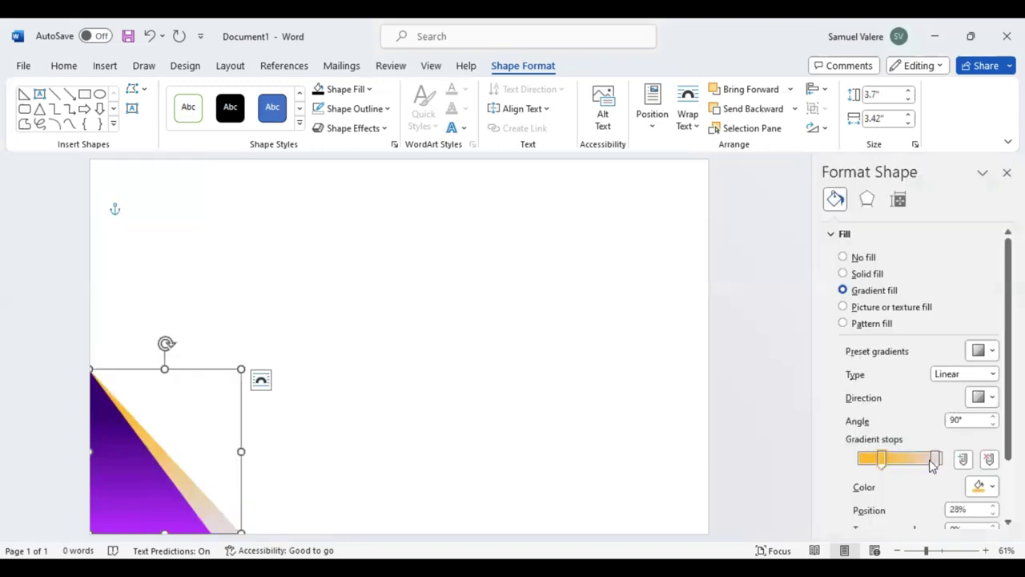
mouse_move(934, 460)
mouse_down()
mouse_move(855, 463)
mouse_move(910, 463)
mouse_up()
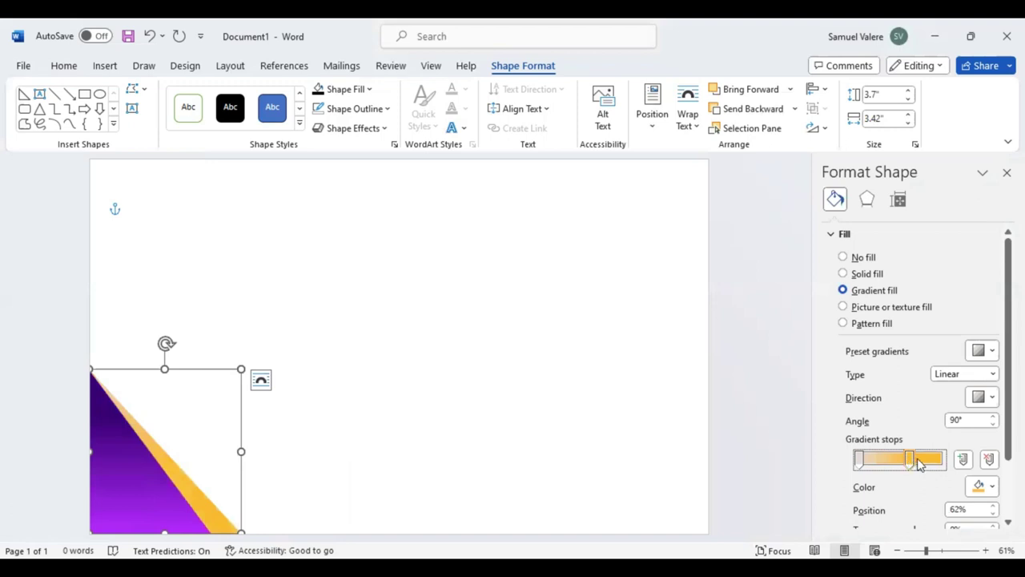
drag(918, 463, 925, 464)
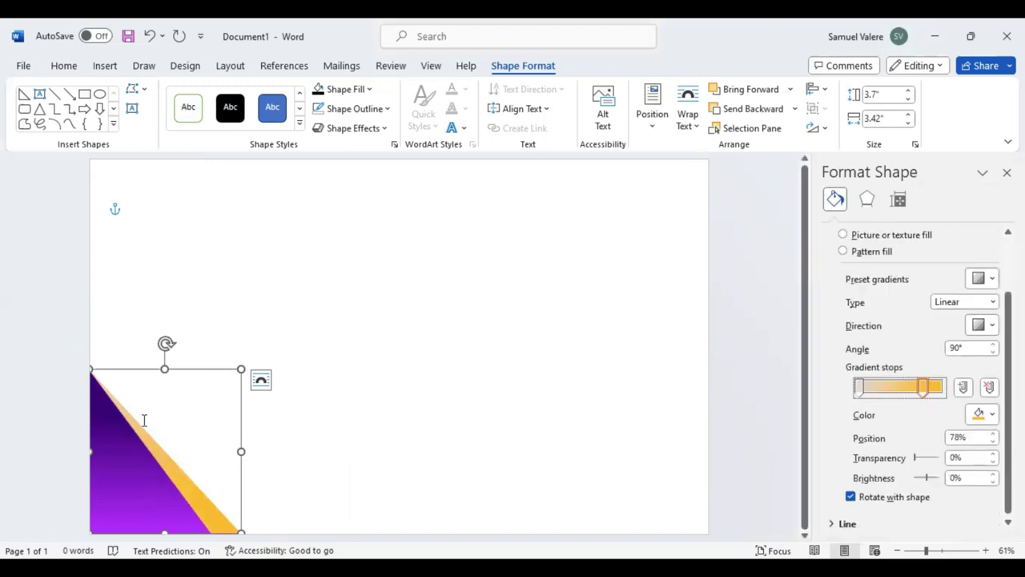
click(132, 152)
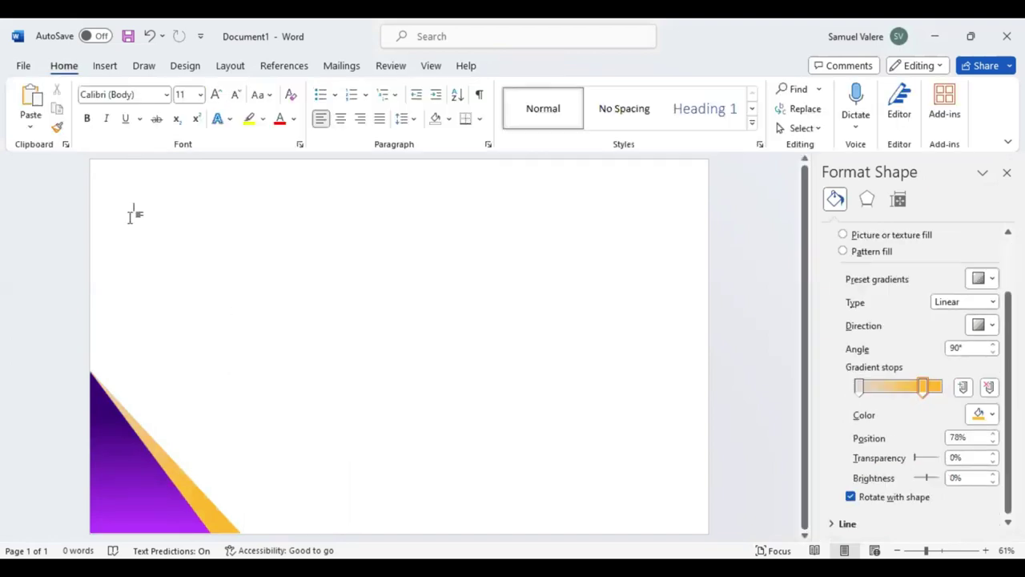
Draw a tall rectangle against the page's left edge reaching down to the bottom edge.
click(105, 72)
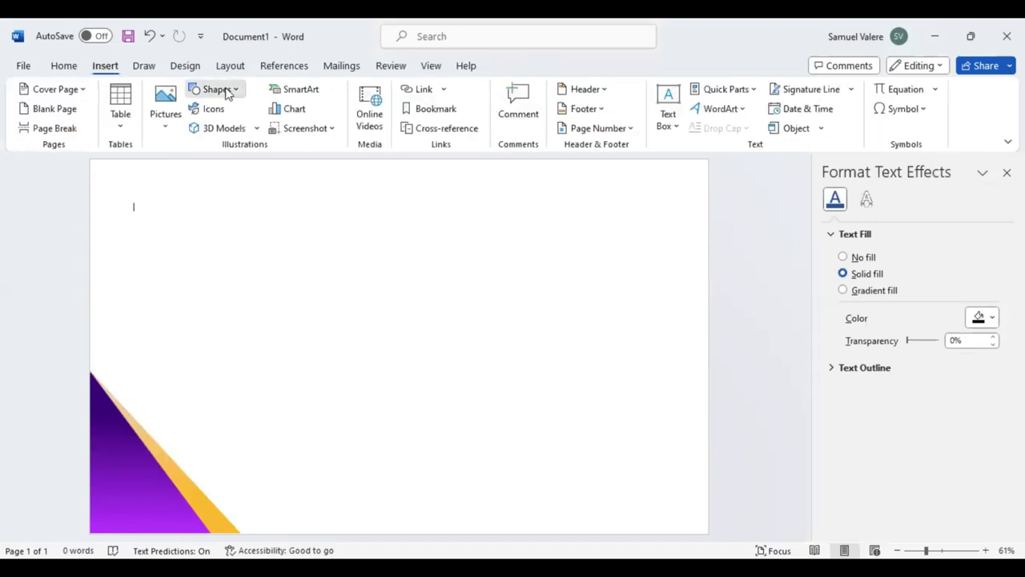
click(226, 91)
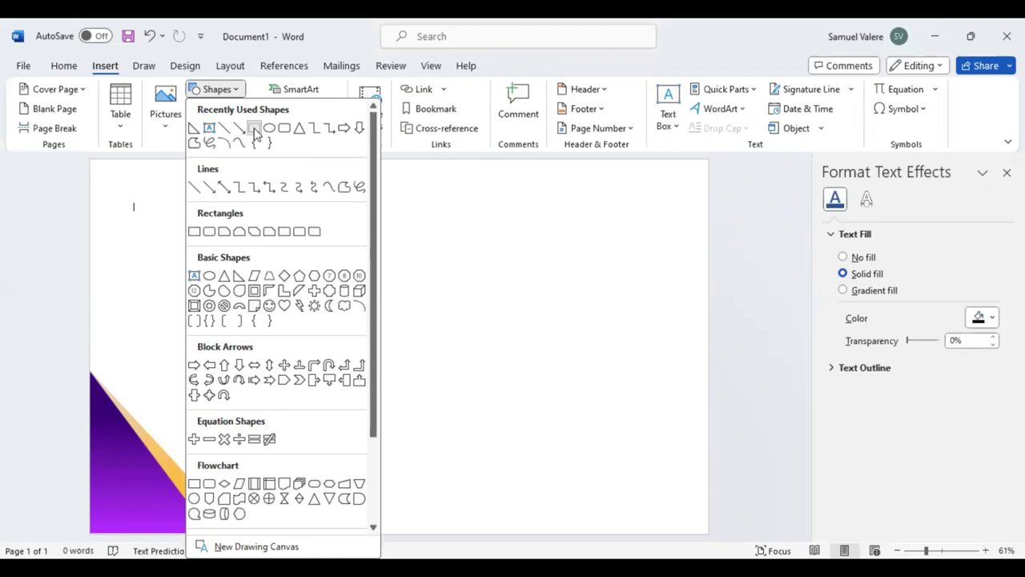
click(255, 130)
mouse_move(113, 292)
mouse_down()
mouse_move(200, 501)
mouse_move(189, 520)
mouse_up()
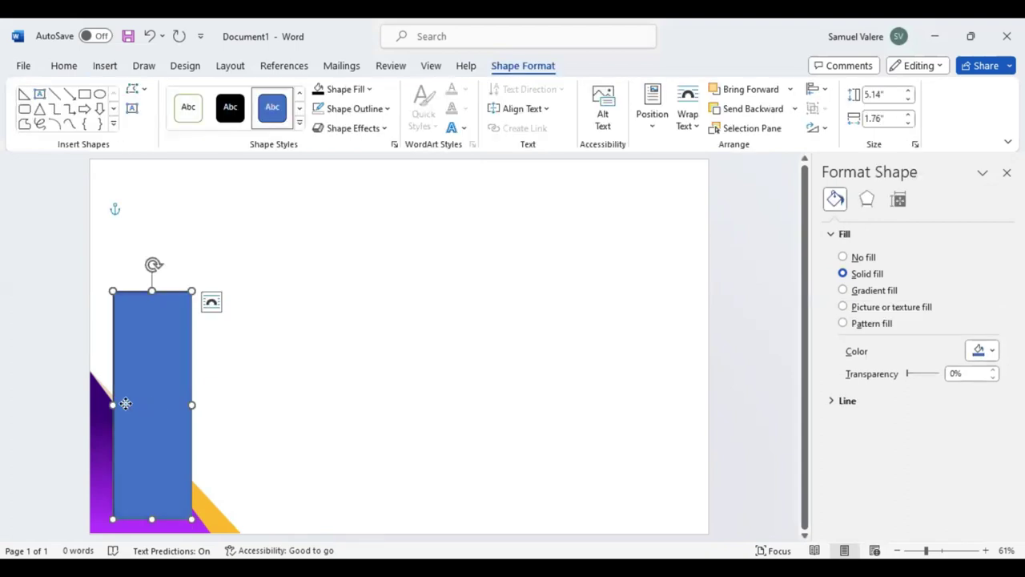
drag(126, 404, 121, 408)
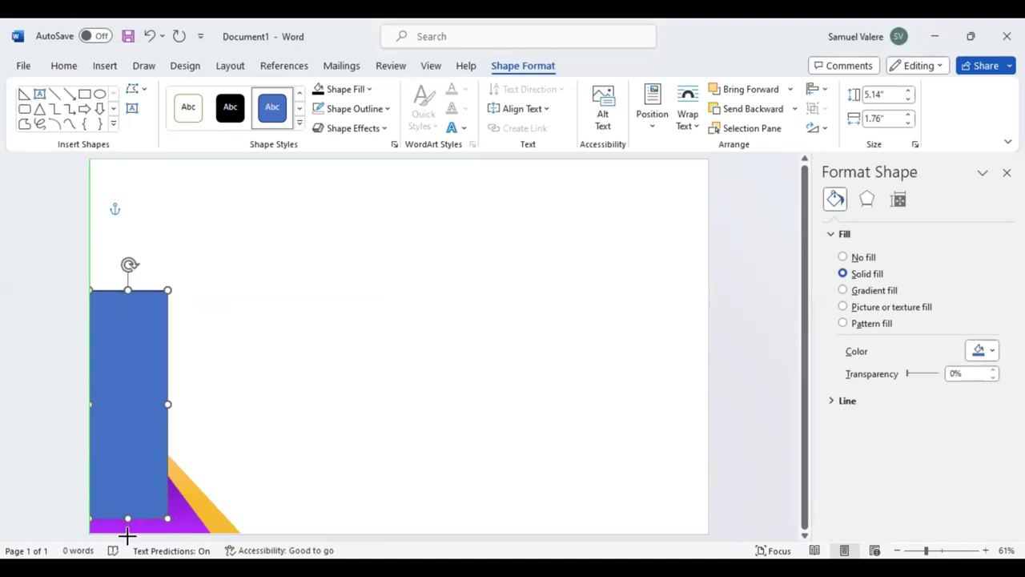
drag(128, 535, 127, 549)
Stretch the blue rectangle upward and widen it slightly to 6.36" by 1.93".
drag(127, 290, 120, 284)
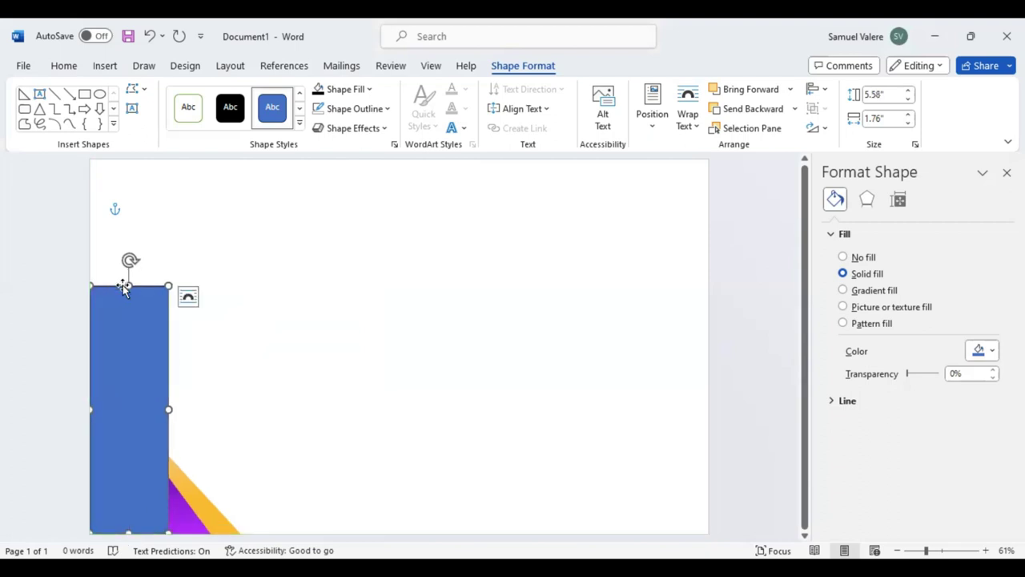
drag(122, 286, 124, 258)
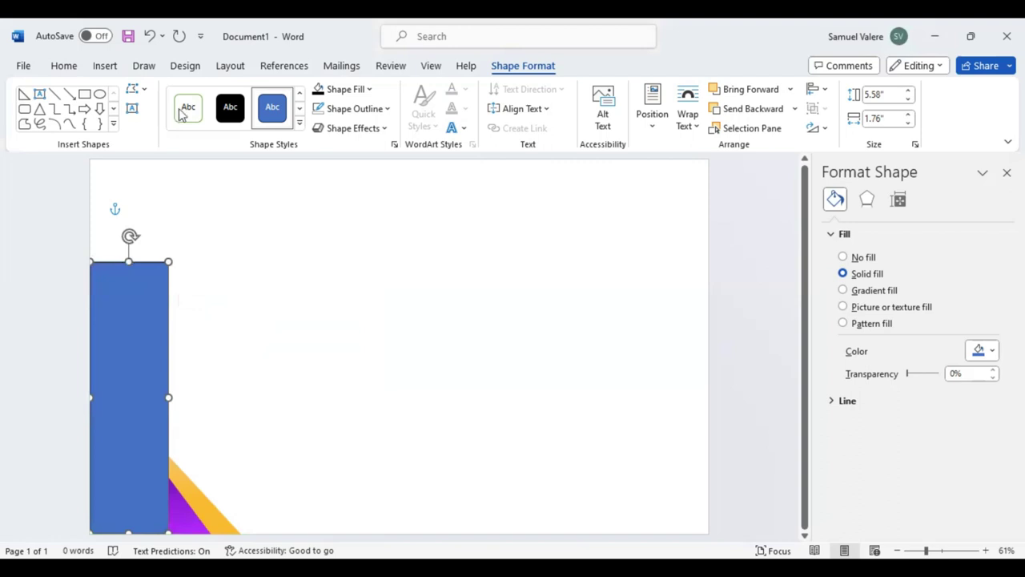
click(168, 393)
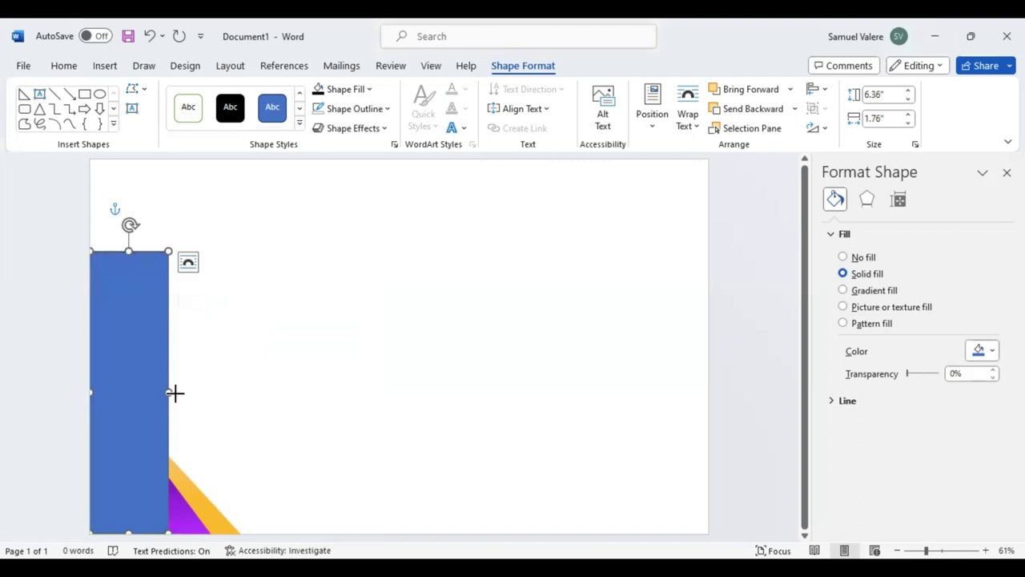
drag(175, 393, 177, 392)
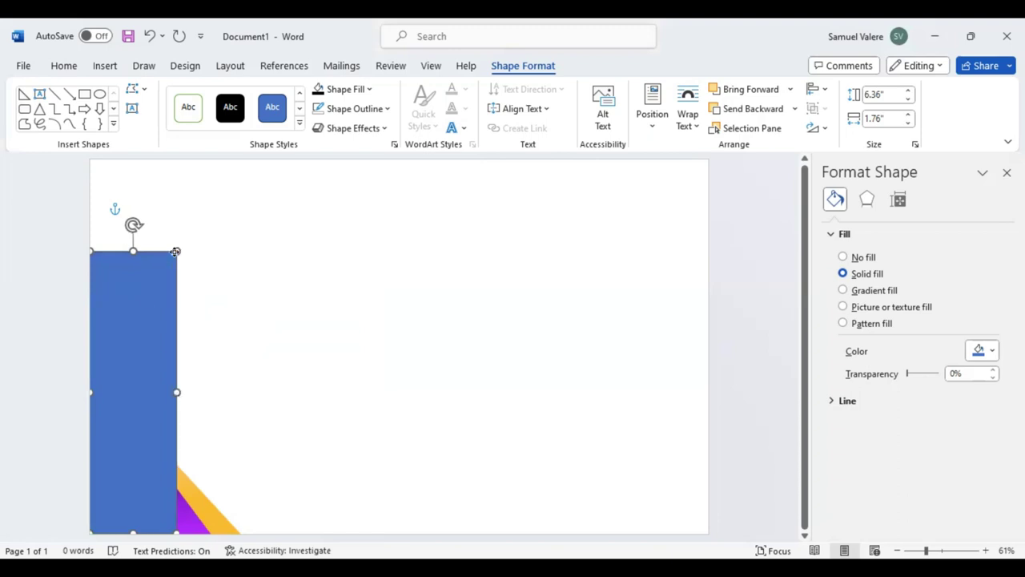
drag(175, 252, 174, 300)
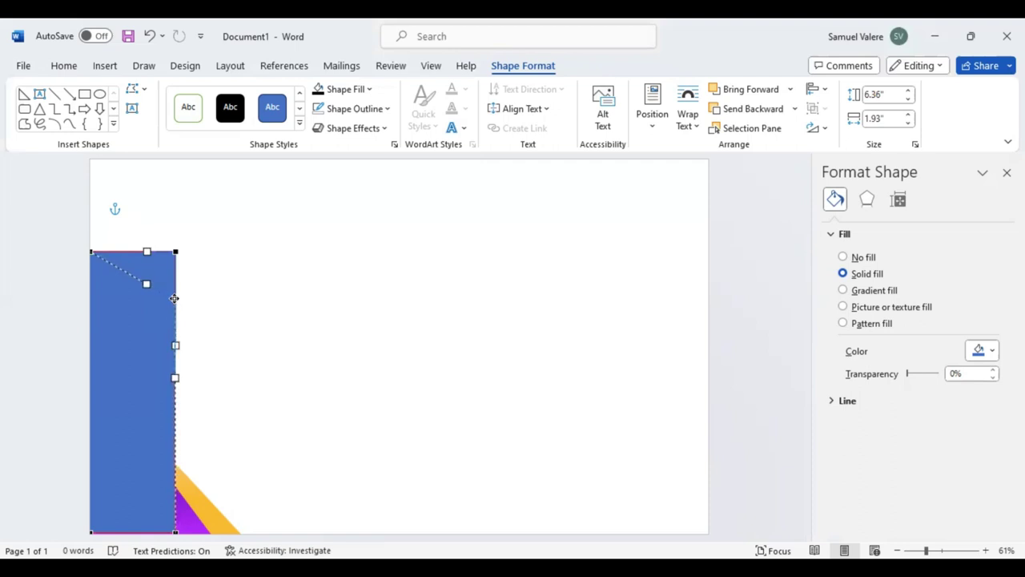
Pull the rectangle's top-right vertex down so its top edge slants toward the right.
drag(174, 300, 173, 300)
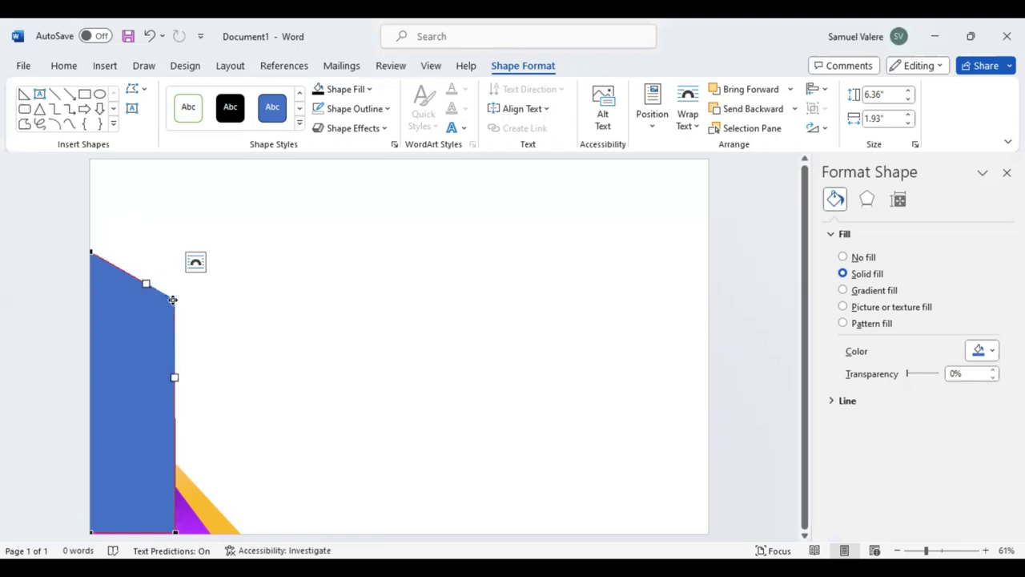
click(128, 405)
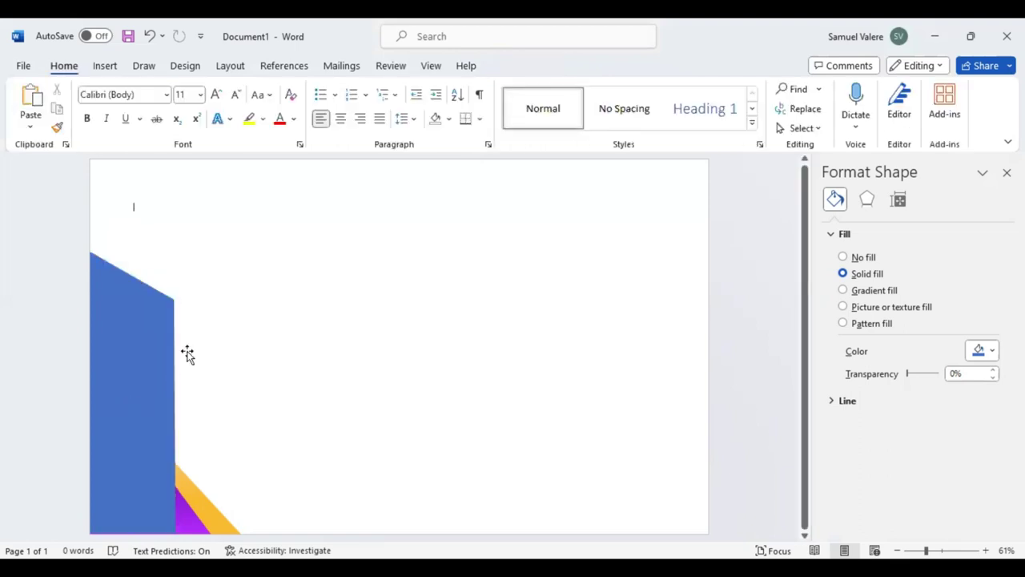
click(155, 314)
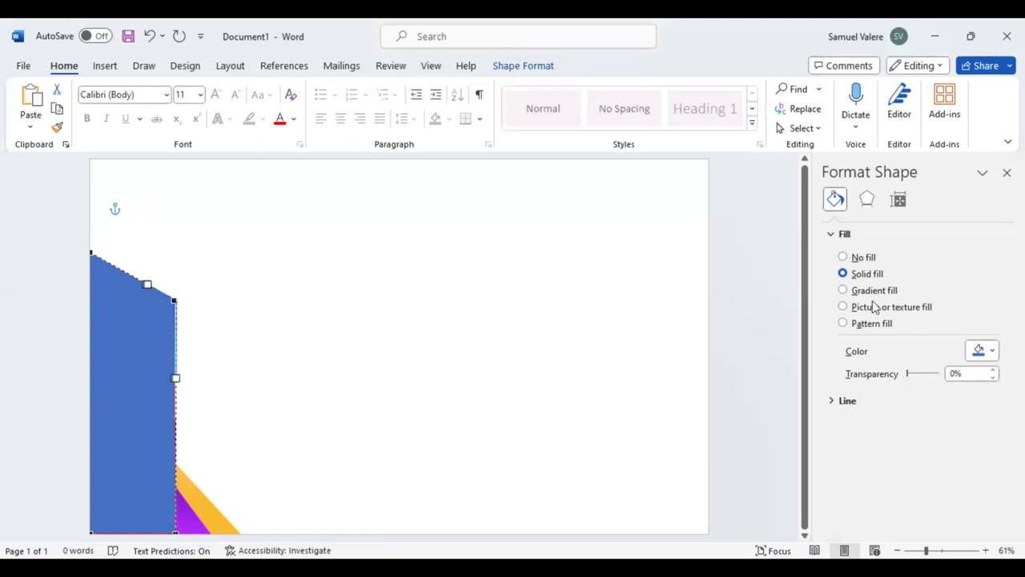
Give the slanted shape a purple gradient fill with the end stop at 40% brightness.
key(Escape)
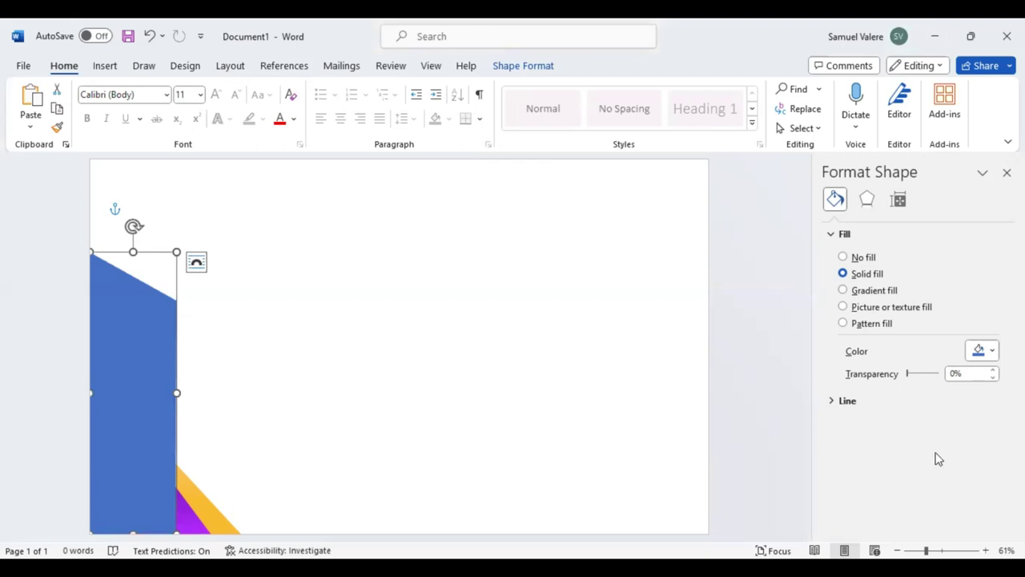
key(alt+g)
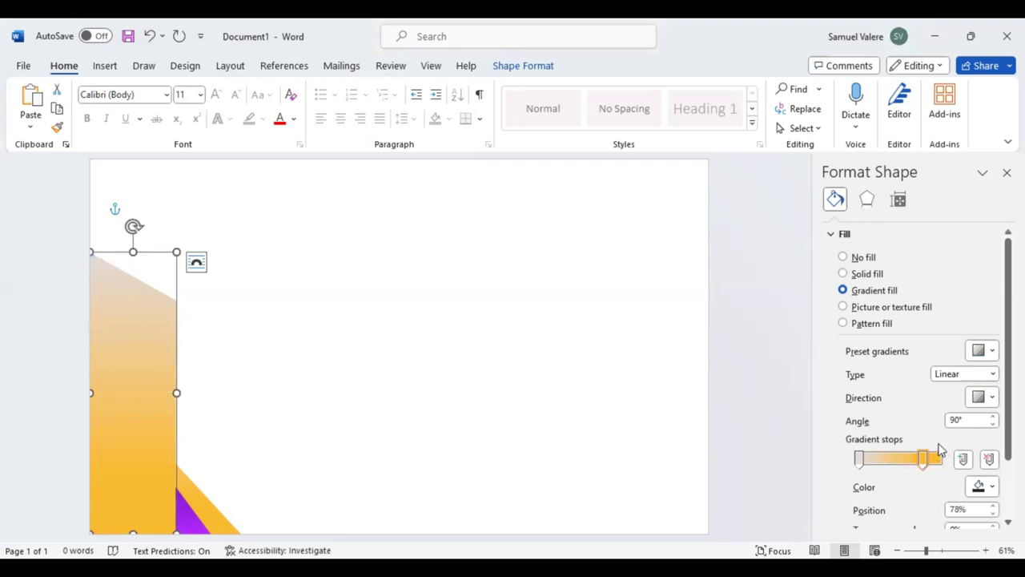
click(941, 455)
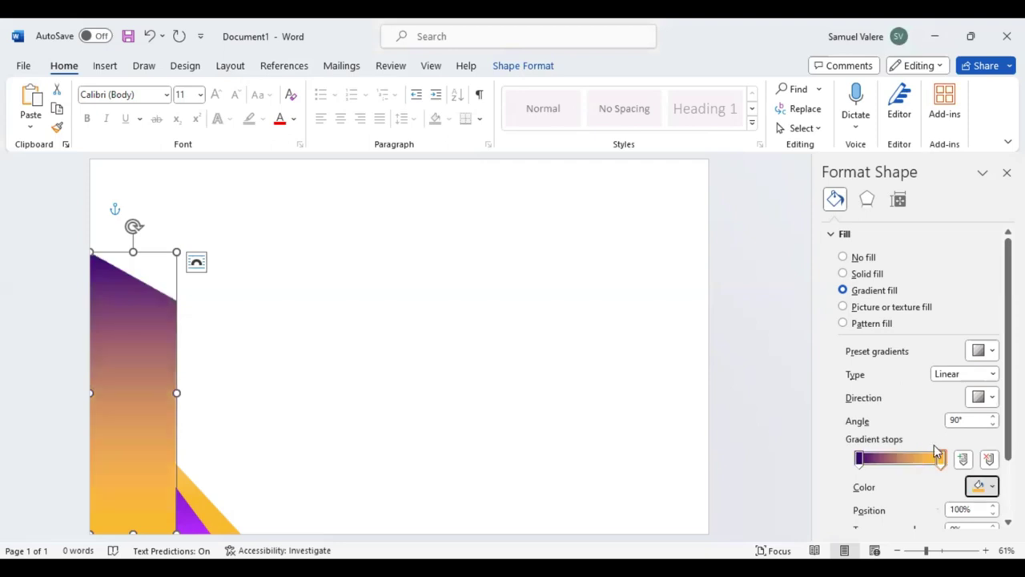
click(938, 453)
scroll(977, 462, down, 2)
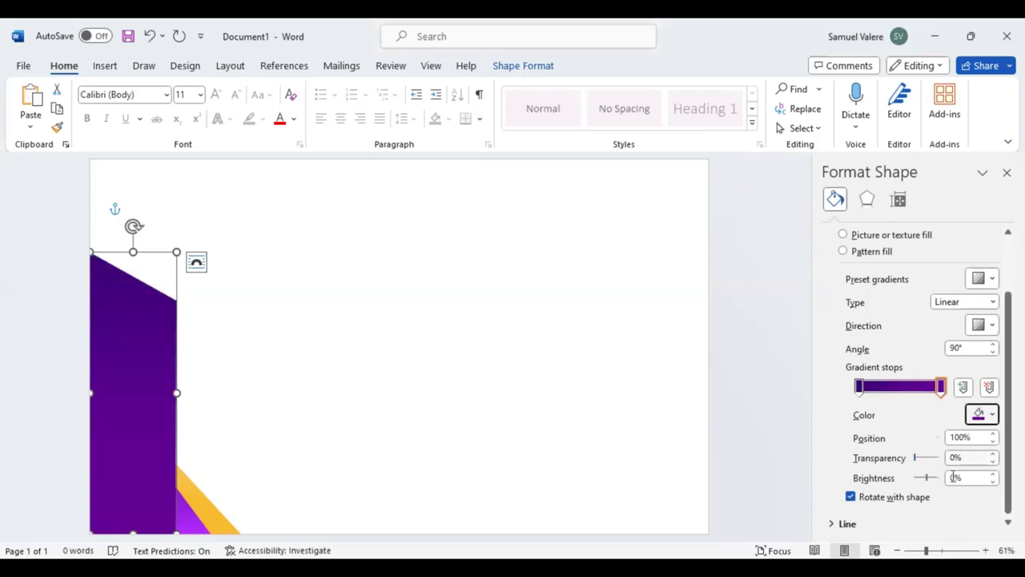
click(955, 478)
text(40)
key(Return)
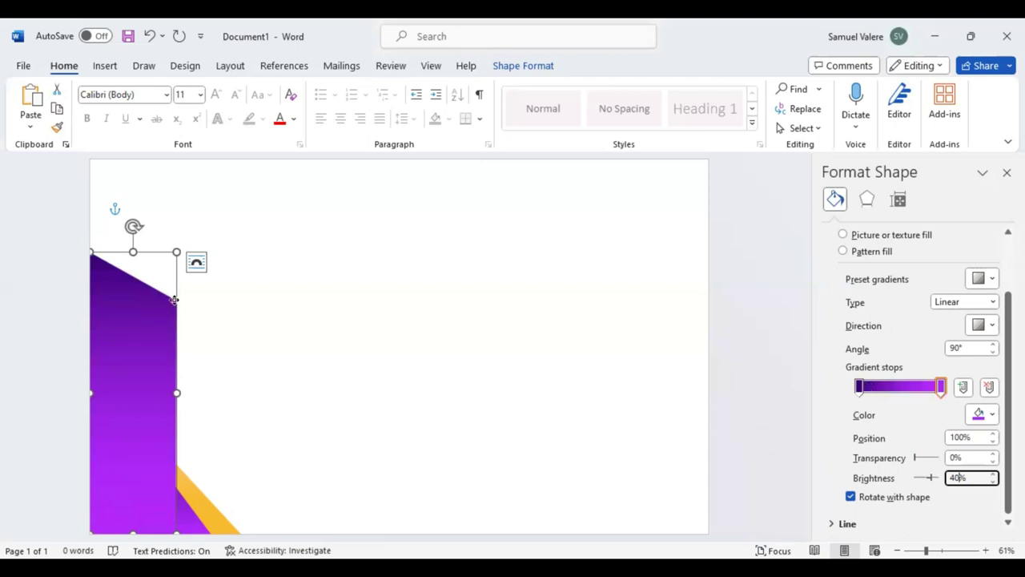
click(173, 299)
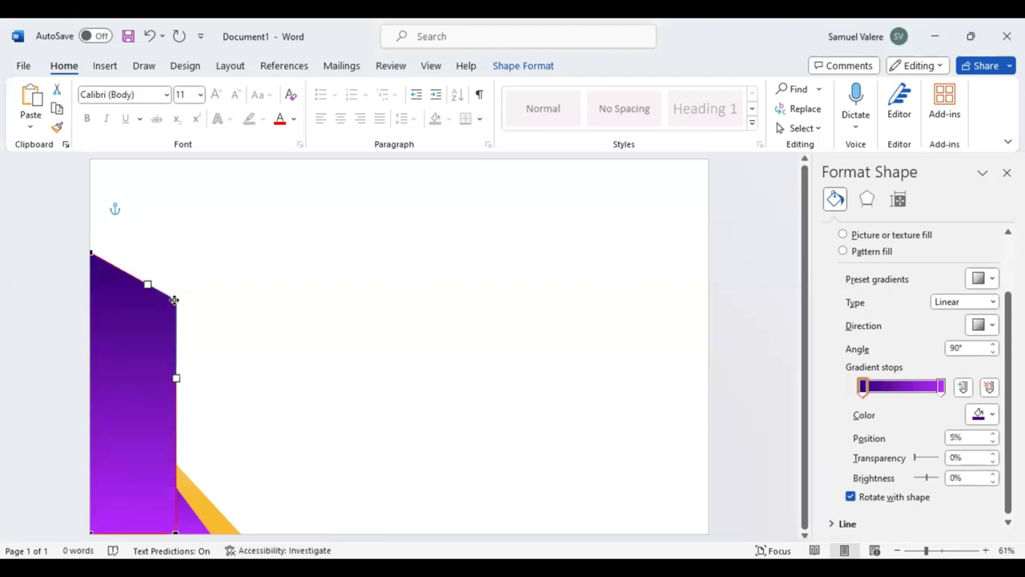
Close the fill pane and show the Shape Format tools for the purple shape.
drag(173, 299, 174, 301)
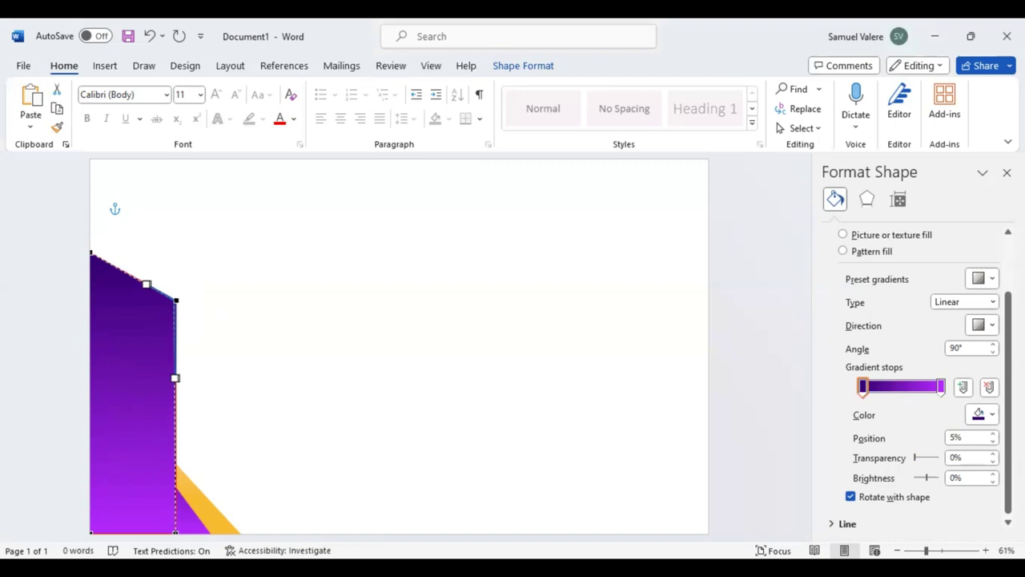
click(537, 68)
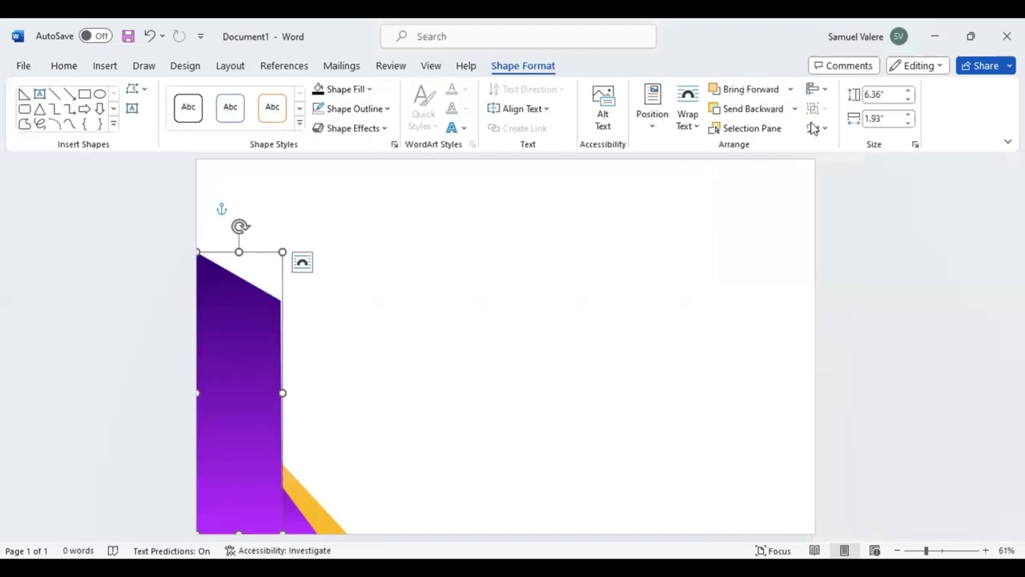
Send the purple shape backward, narrow it, set it flush left, and raise its top edge.
click(746, 109)
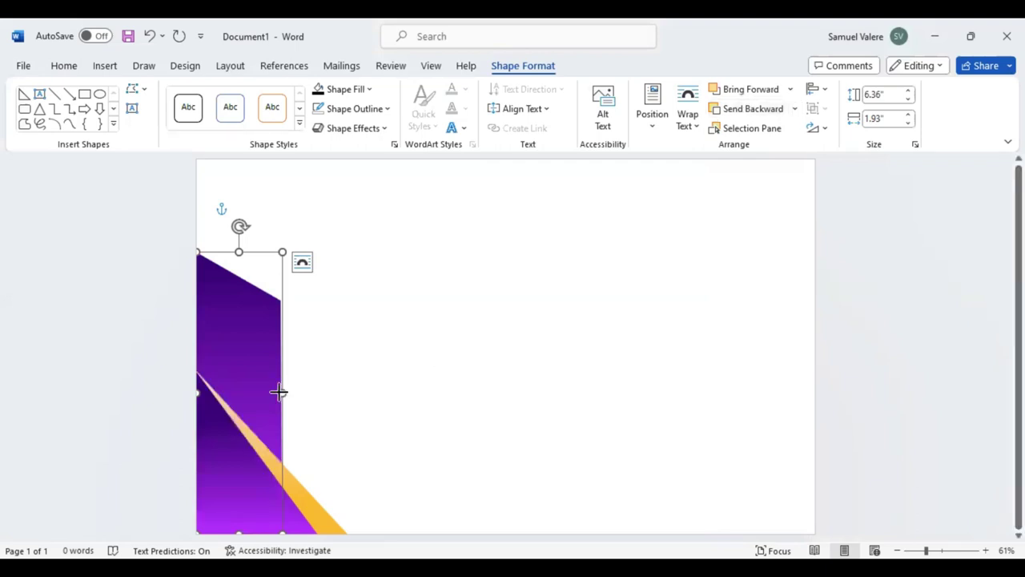
drag(282, 393, 273, 392)
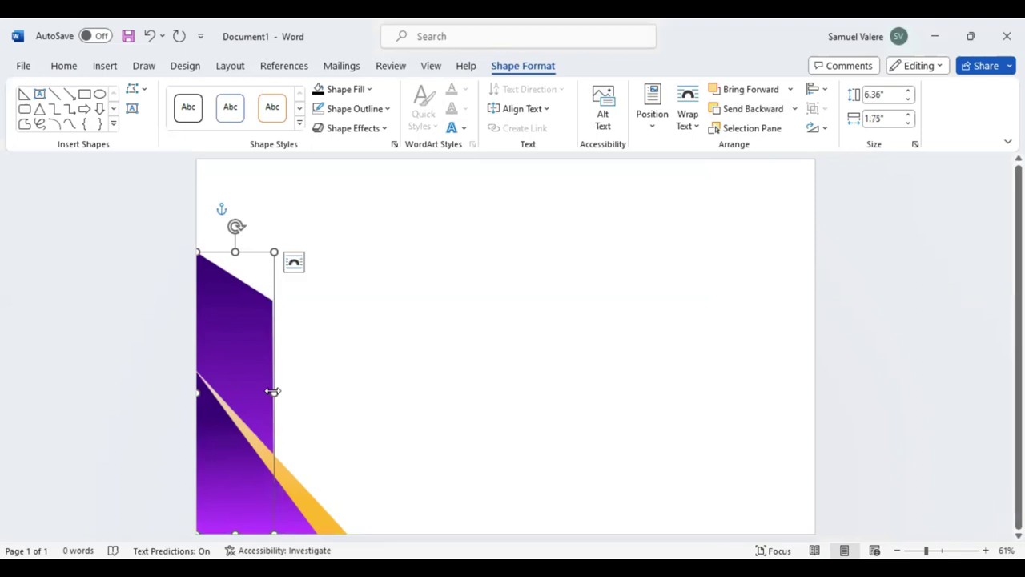
click(293, 262)
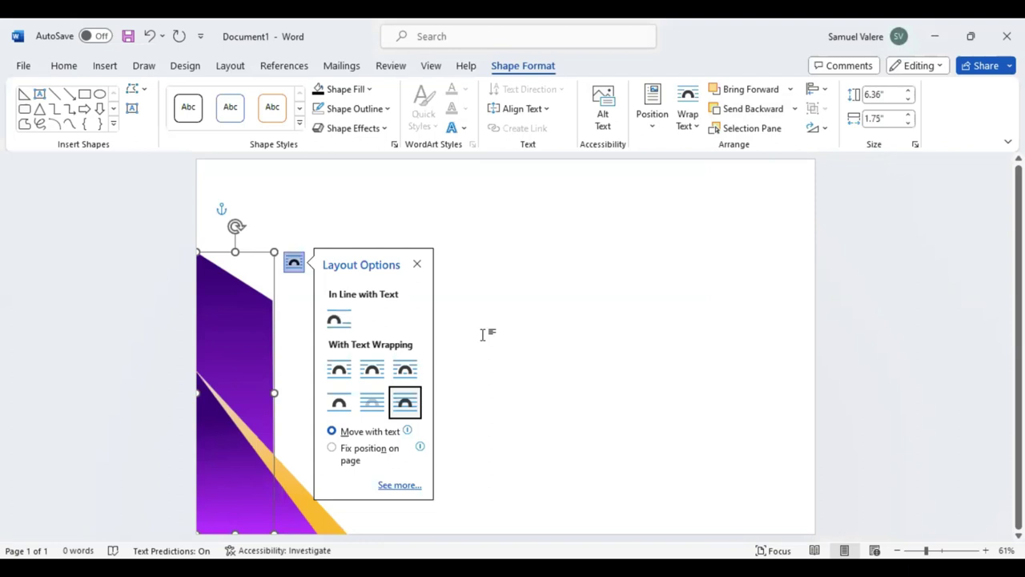
click(233, 353)
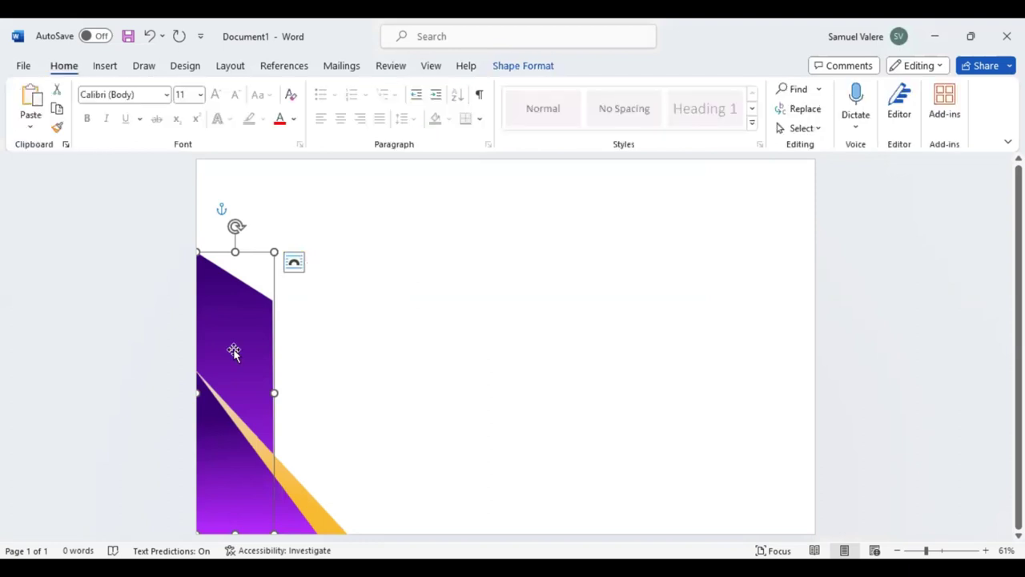
drag(233, 352, 226, 351)
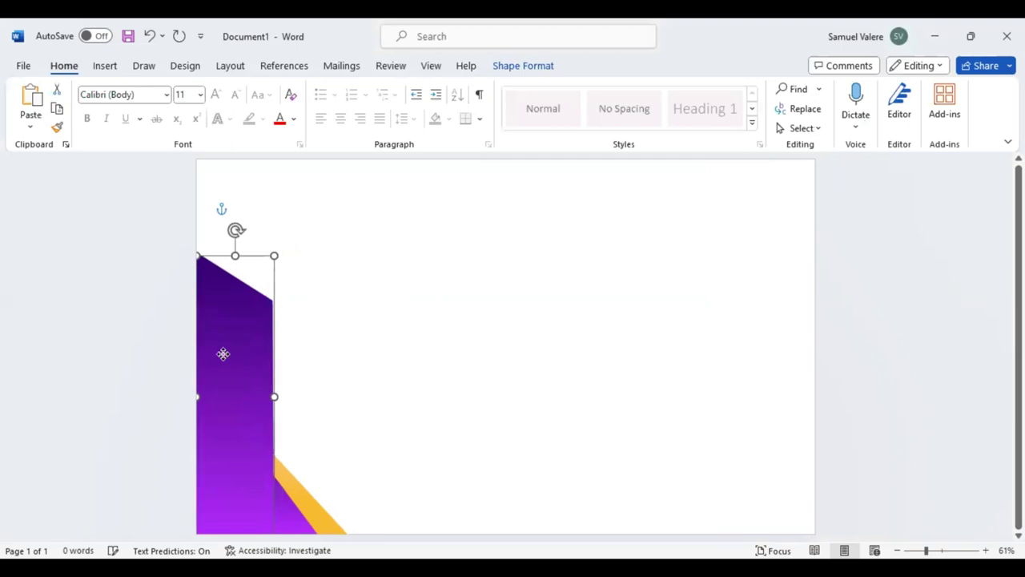
drag(223, 353, 221, 353)
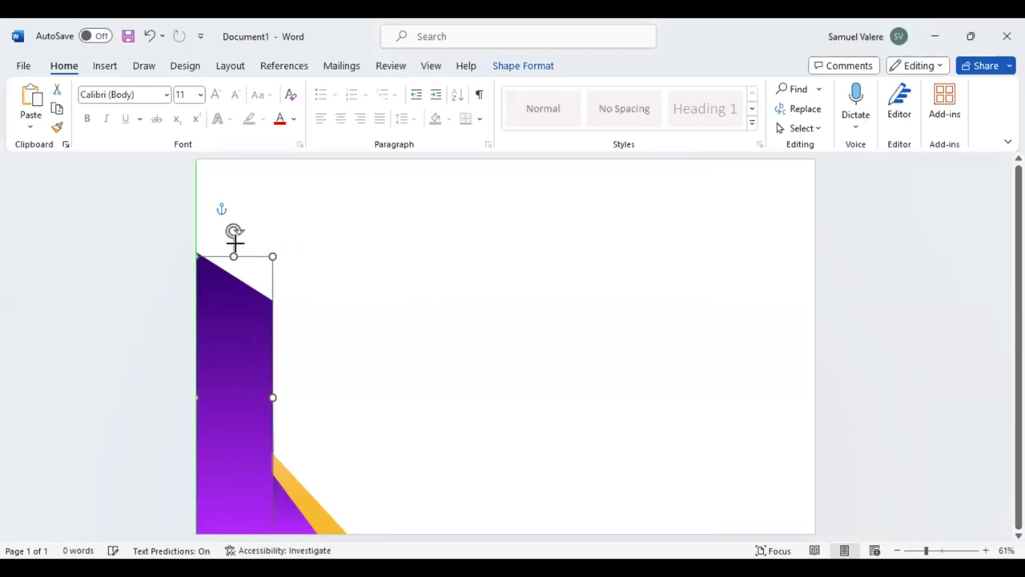
drag(235, 240, 233, 244)
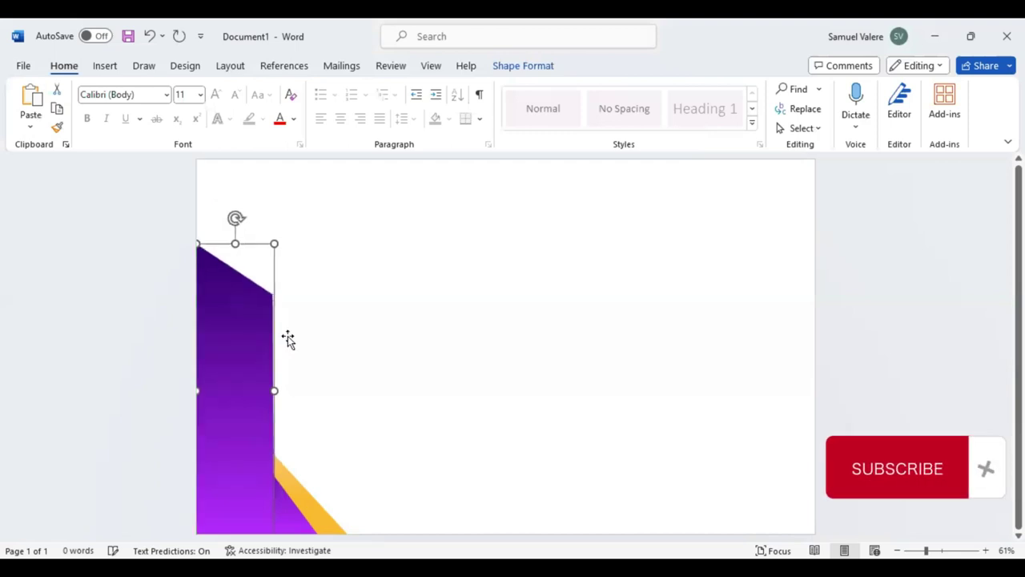
Give the left-edge shape a 0° gradient fill, orange at the left fading pale to the right.
click(539, 69)
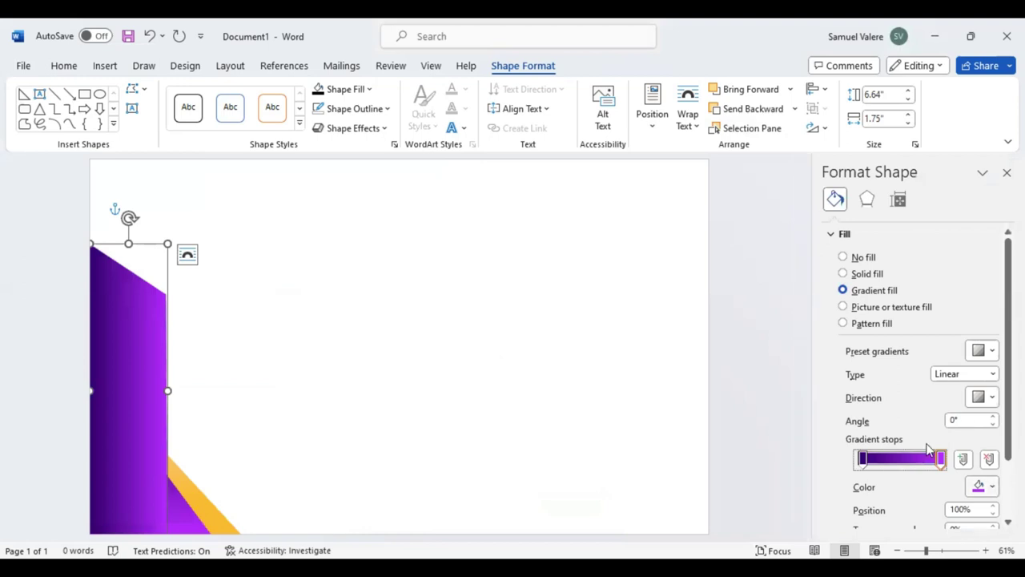
click(979, 487)
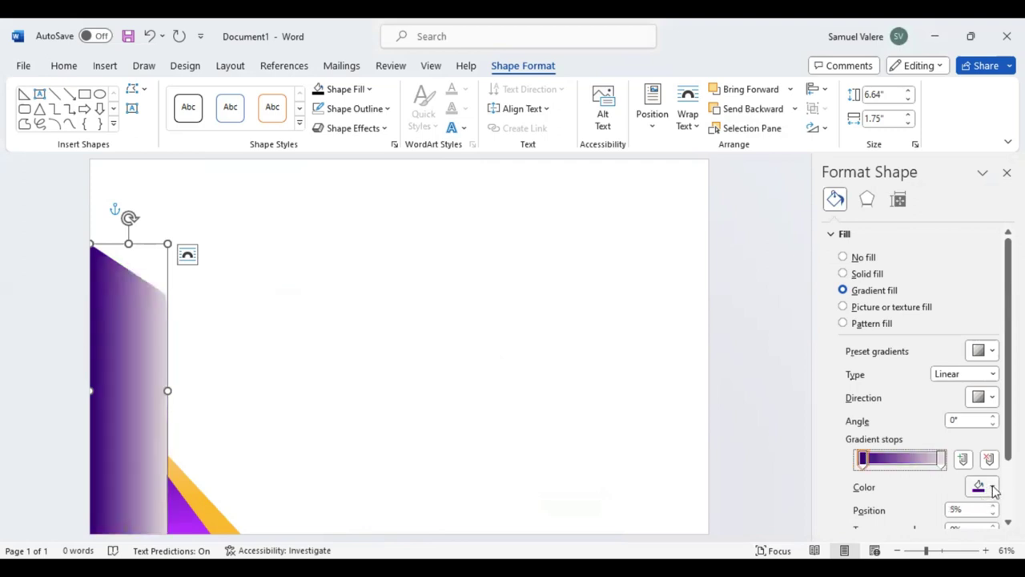
click(993, 490)
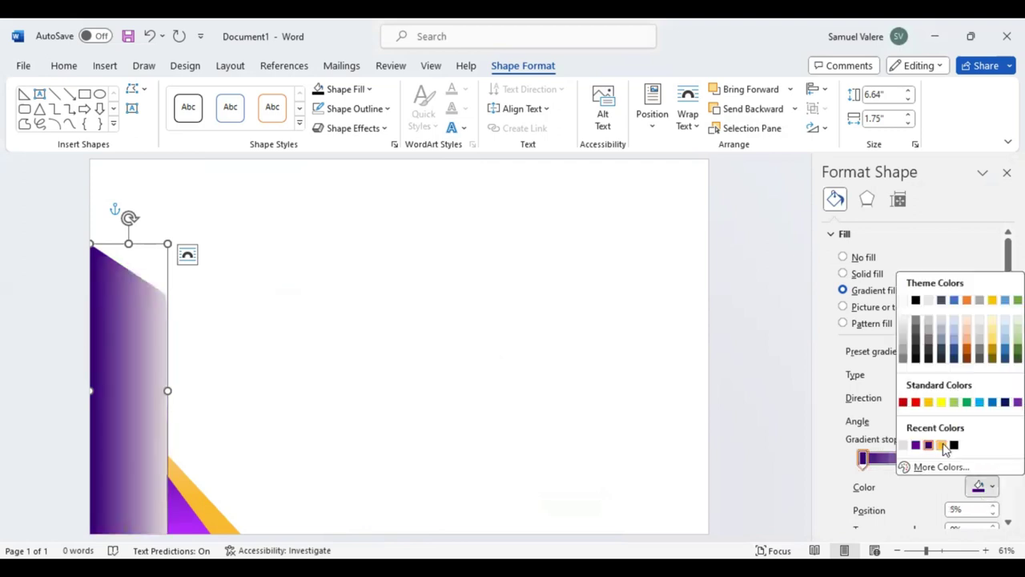
click(942, 445)
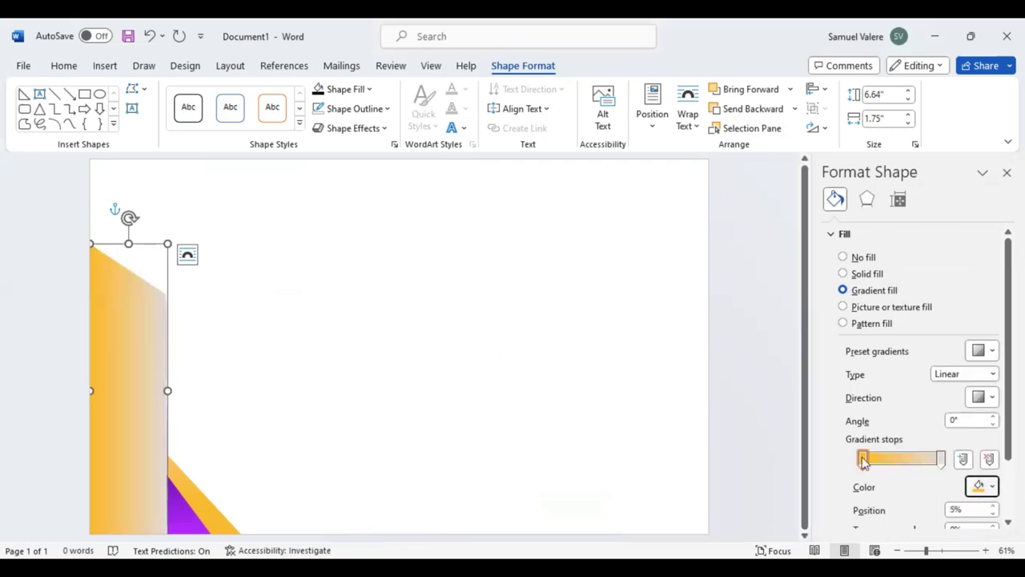
drag(868, 461, 875, 461)
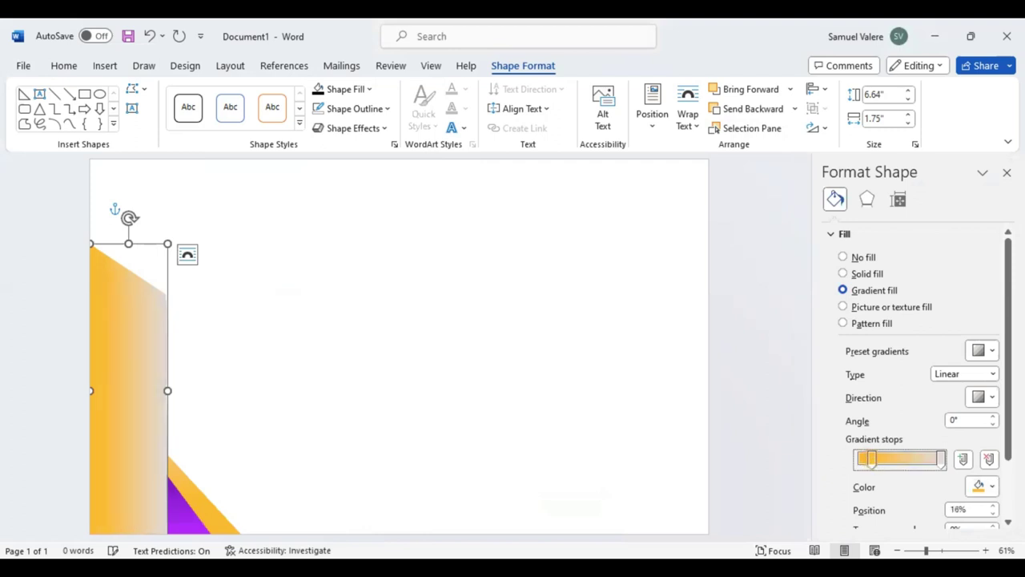
key(Escape)
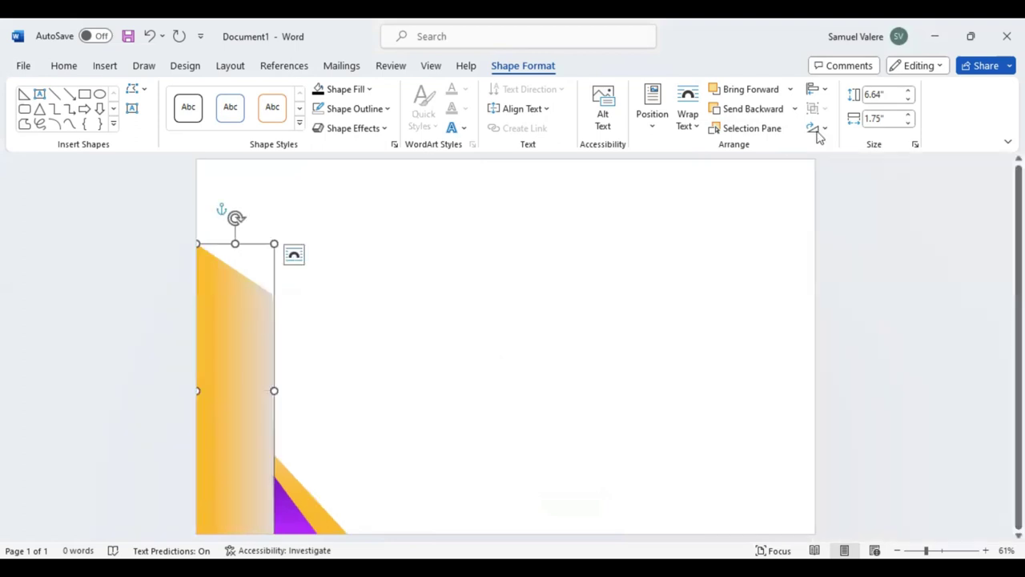
Send the gradient shape behind, raise the purple shape, and reshape its top-right corner point.
click(745, 113)
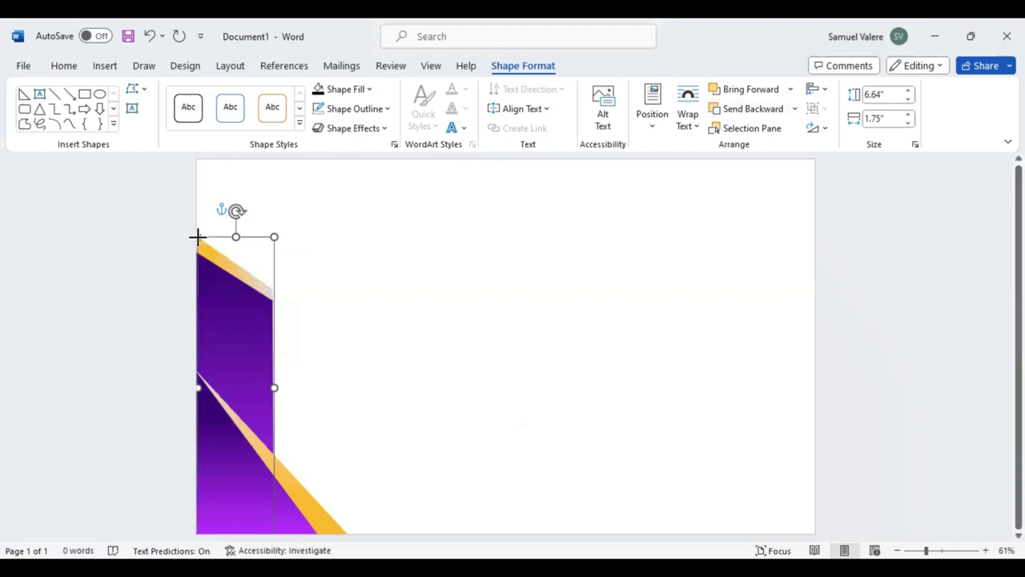
drag(198, 239, 198, 232)
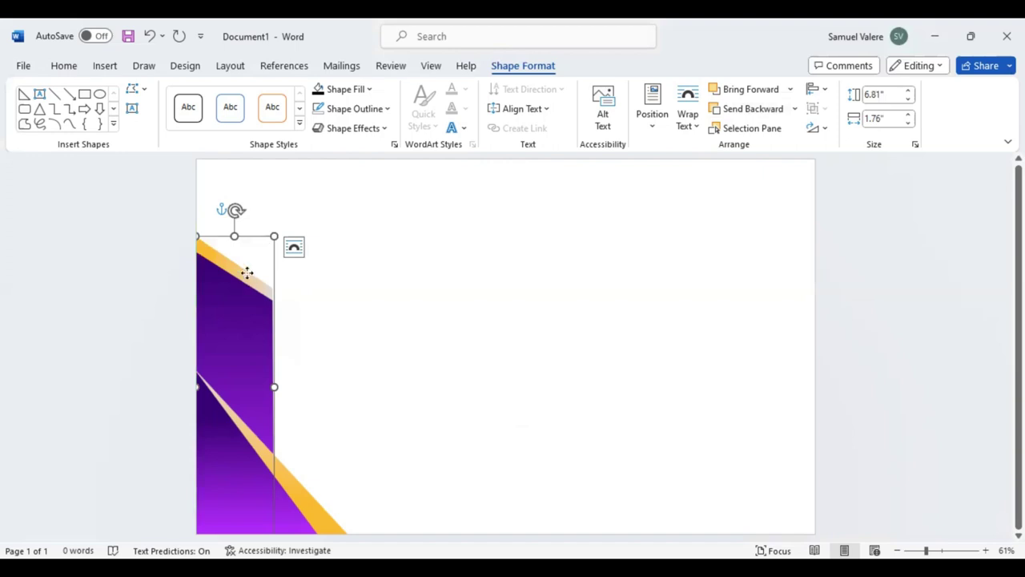
right_click(249, 304)
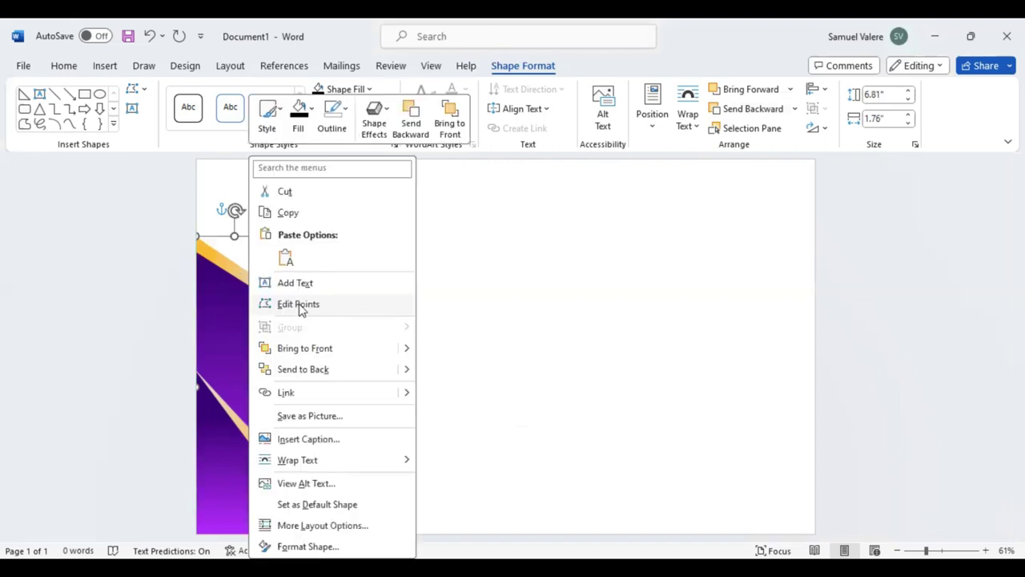
click(293, 302)
click(272, 289)
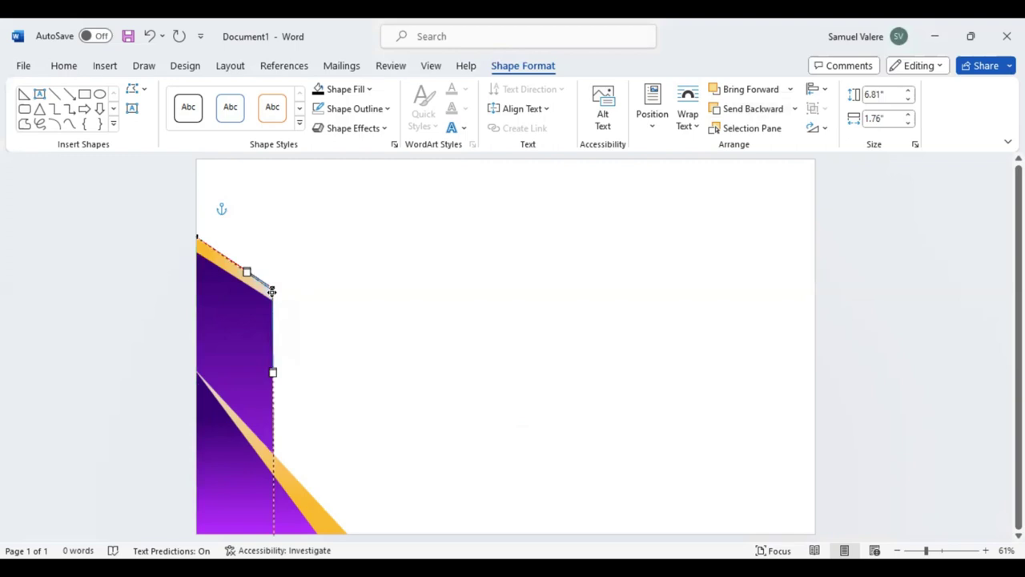
drag(274, 298, 272, 300)
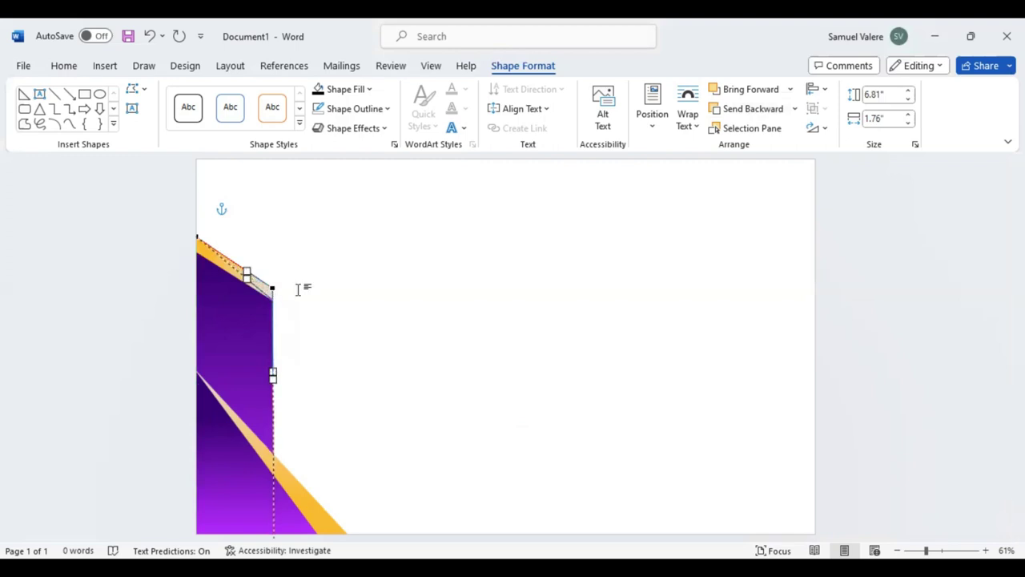
click(303, 286)
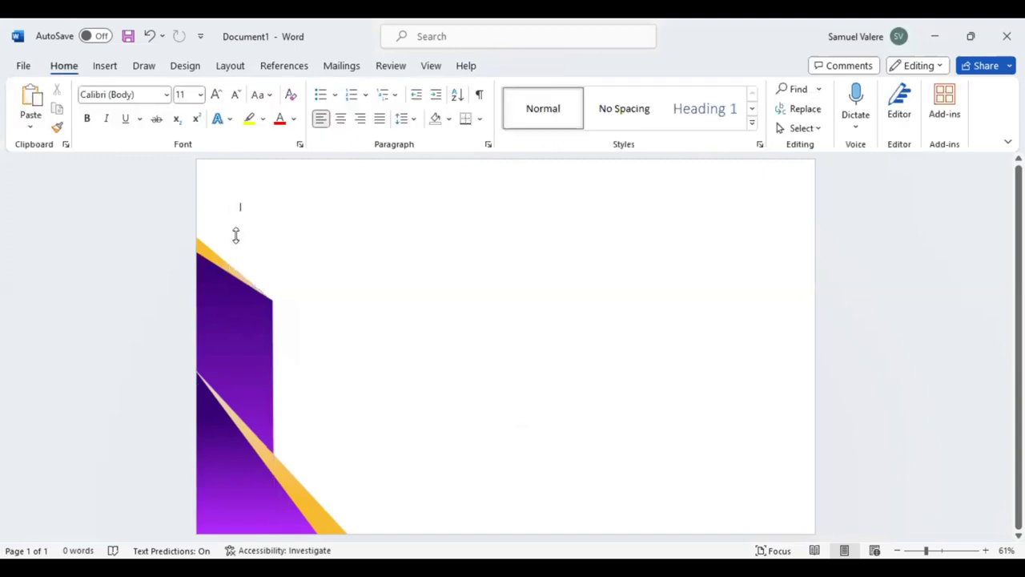
Nudge the left purple shape slightly down so its slanted edge meets the orange stripe.
click(236, 234)
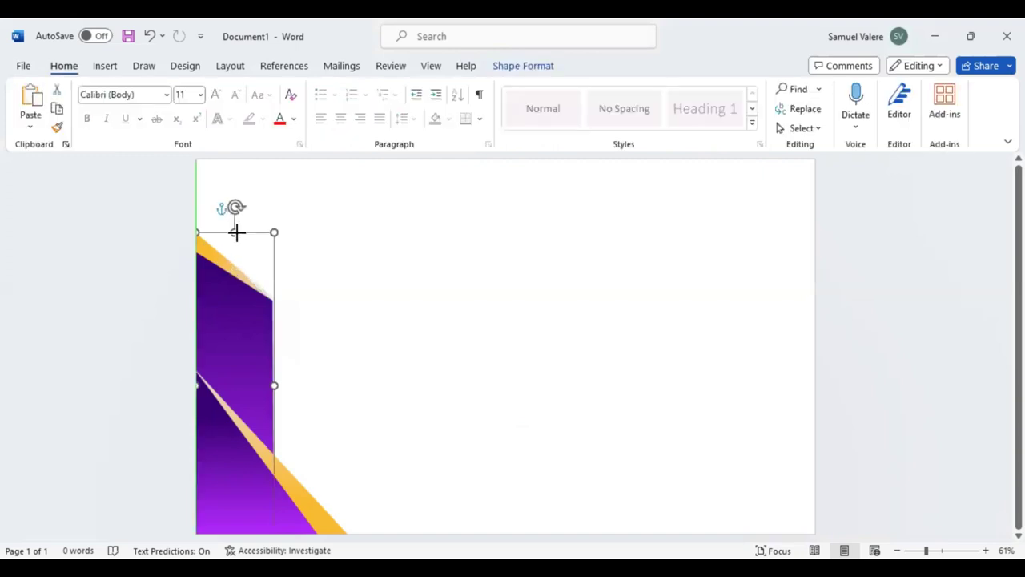
drag(236, 232, 235, 235)
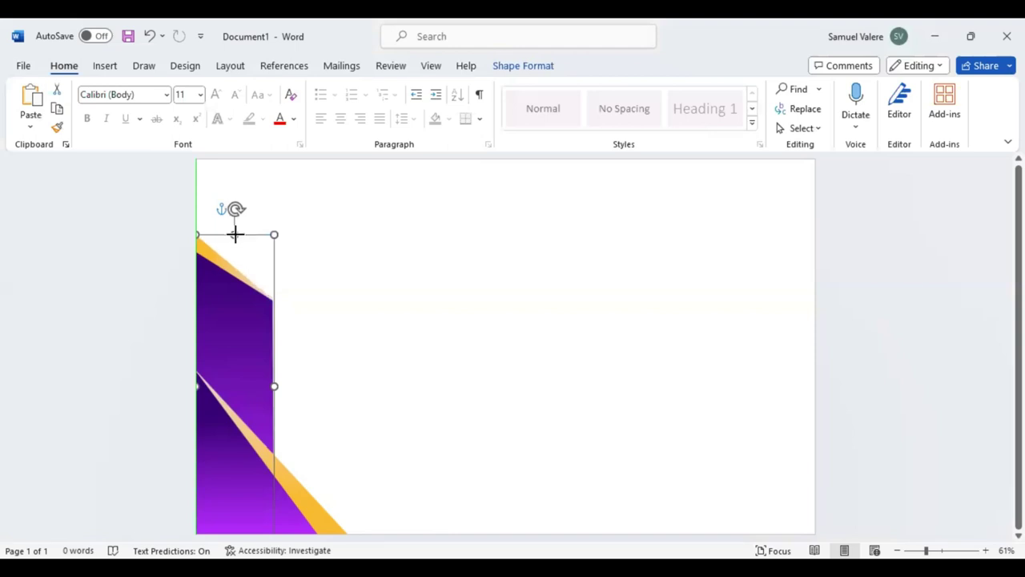
click(403, 336)
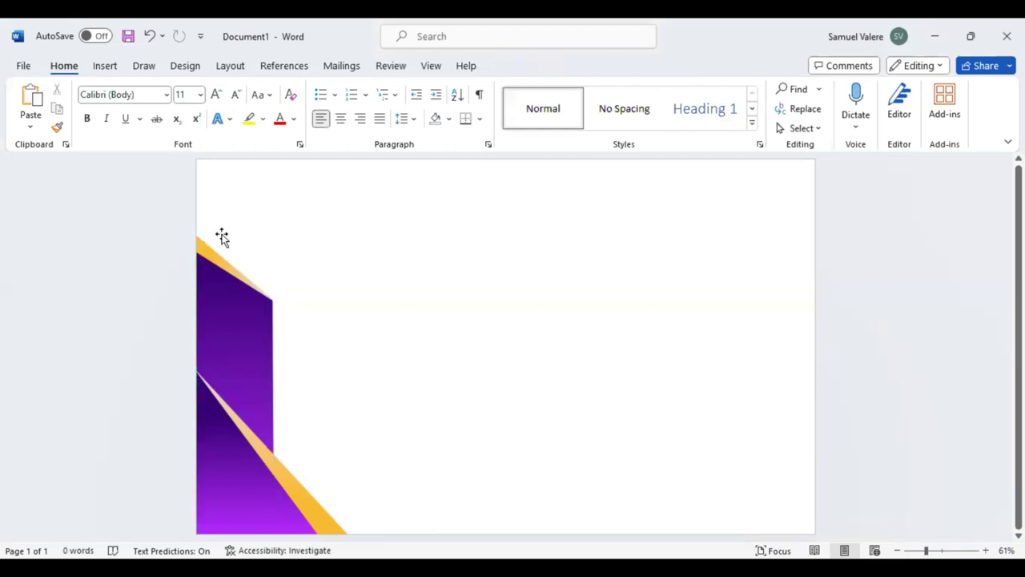
click(225, 311)
Copy the purple and orange corner shapes and move the mirrored copy to the top-right edge.
shift+click(295, 489)
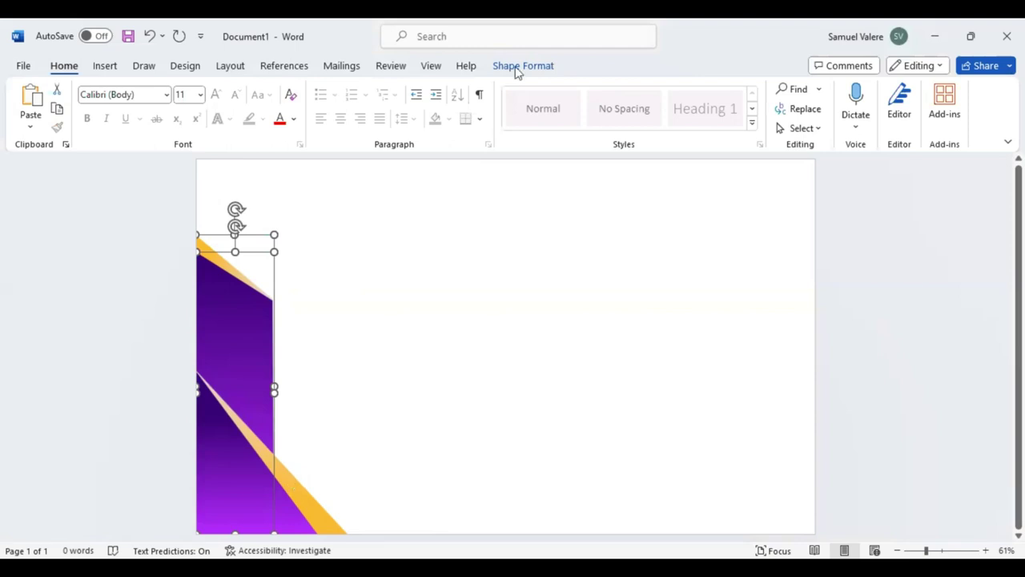
key(ctrl+a)
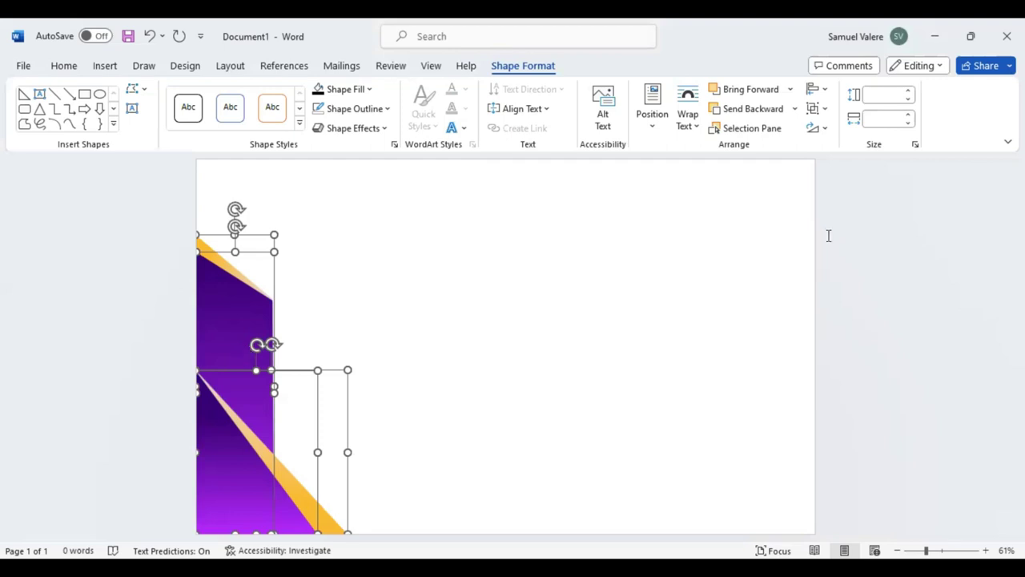
key(ctrl+v)
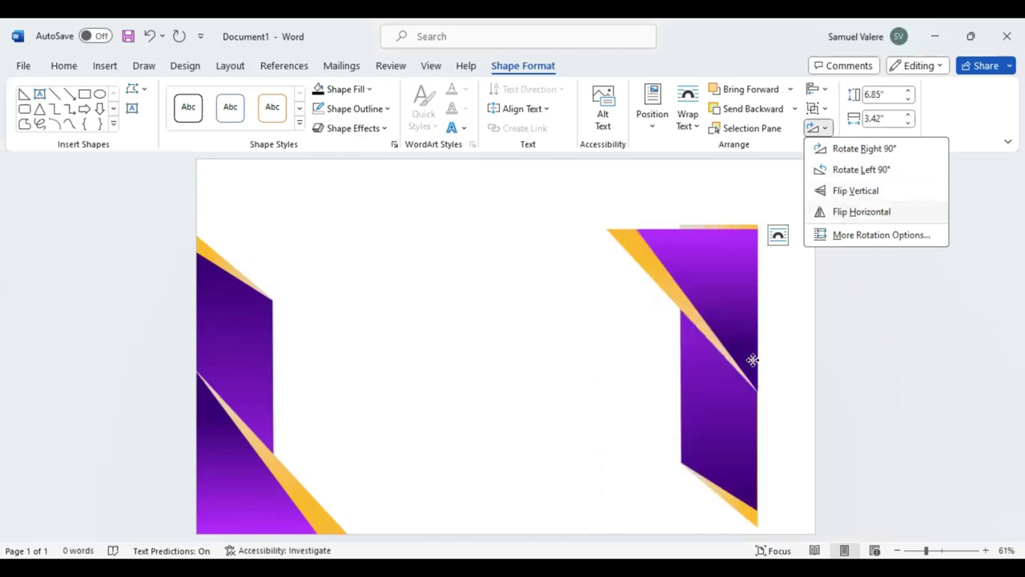
drag(752, 359, 791, 326)
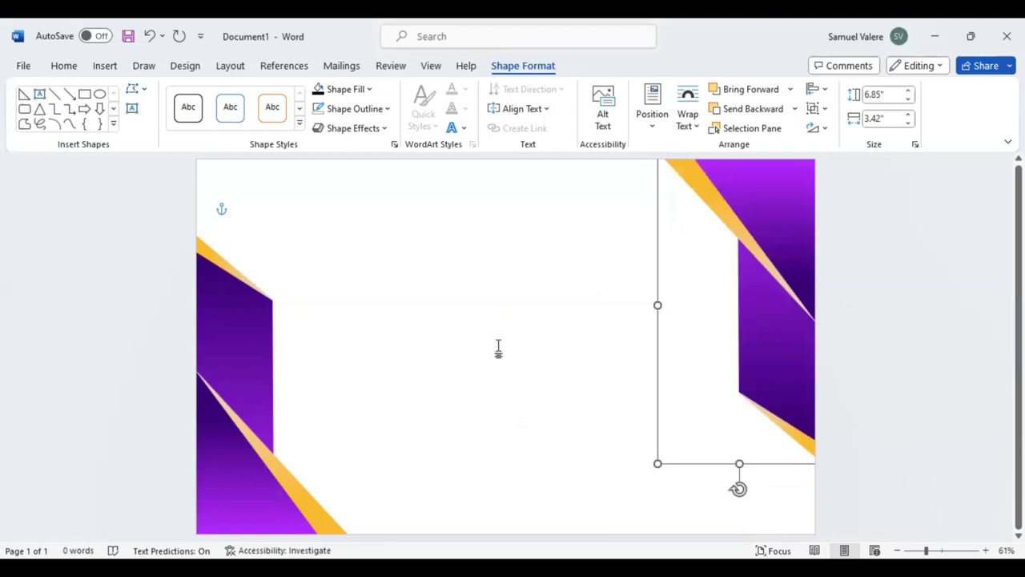
Draw an unfilled rectangle covering the page, centre it, and give it a 6 pt outline.
key(Escape)
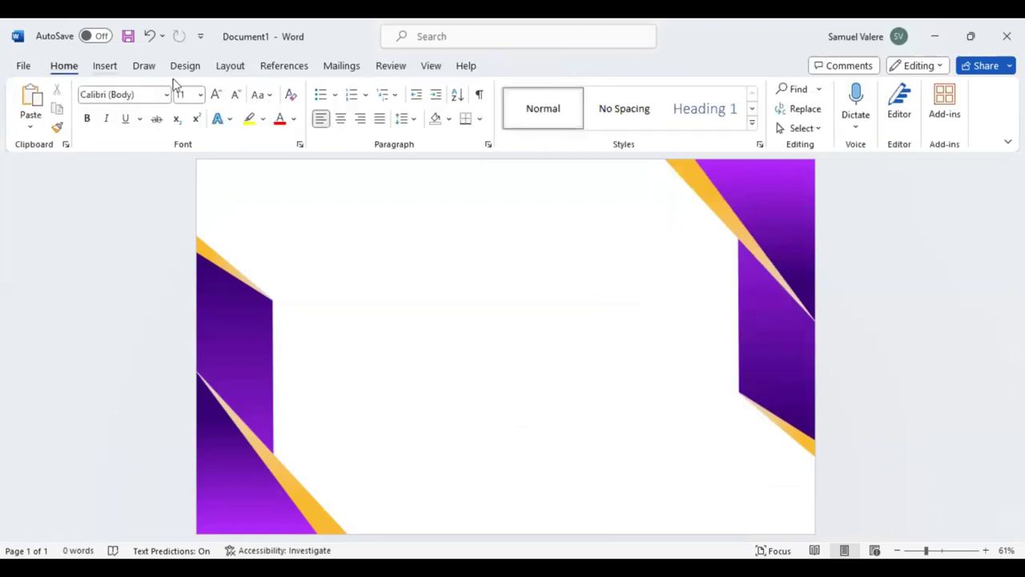
click(105, 66)
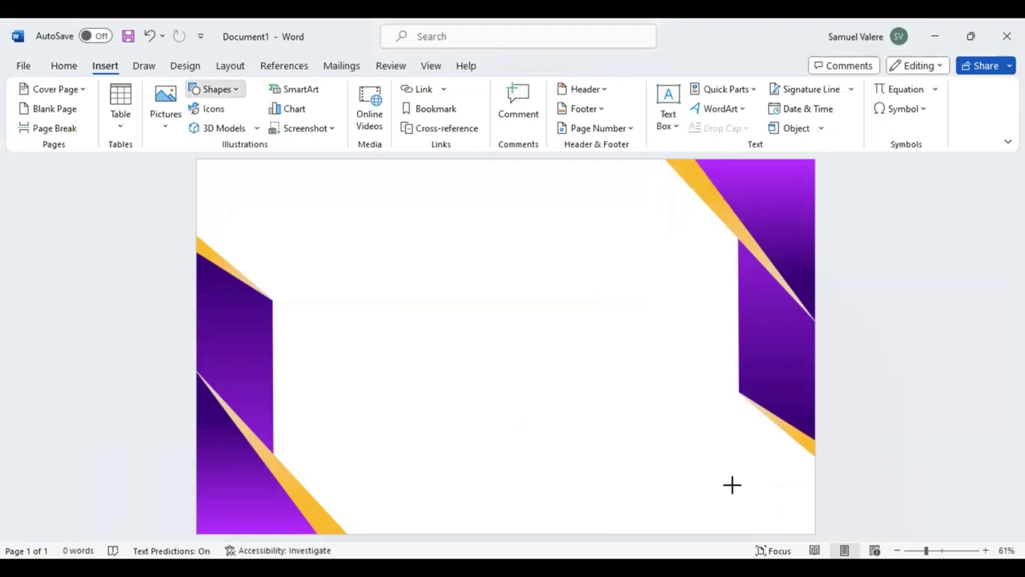
drag(216, 180, 804, 529)
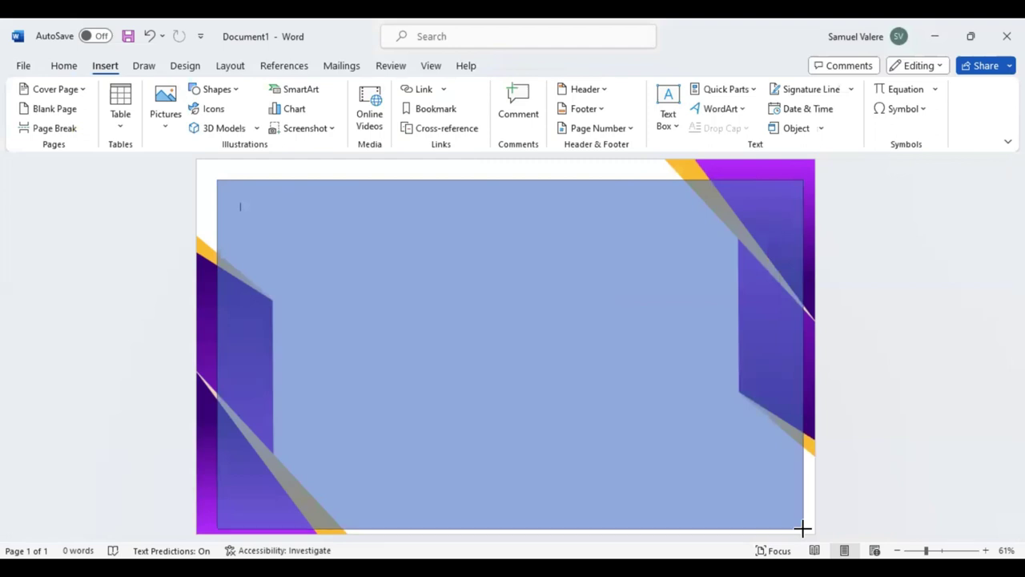
click(214, 354)
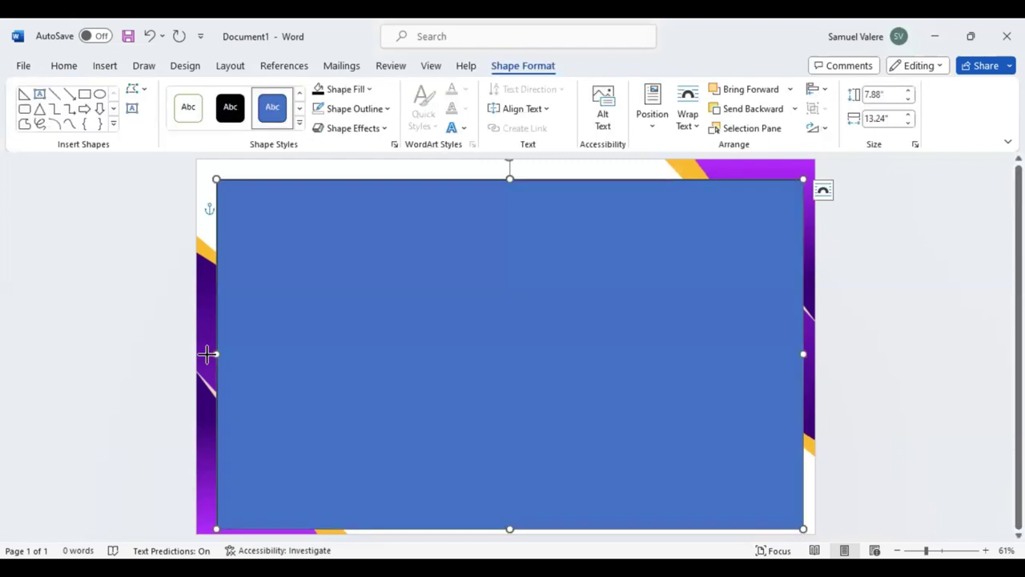
drag(206, 354, 208, 354)
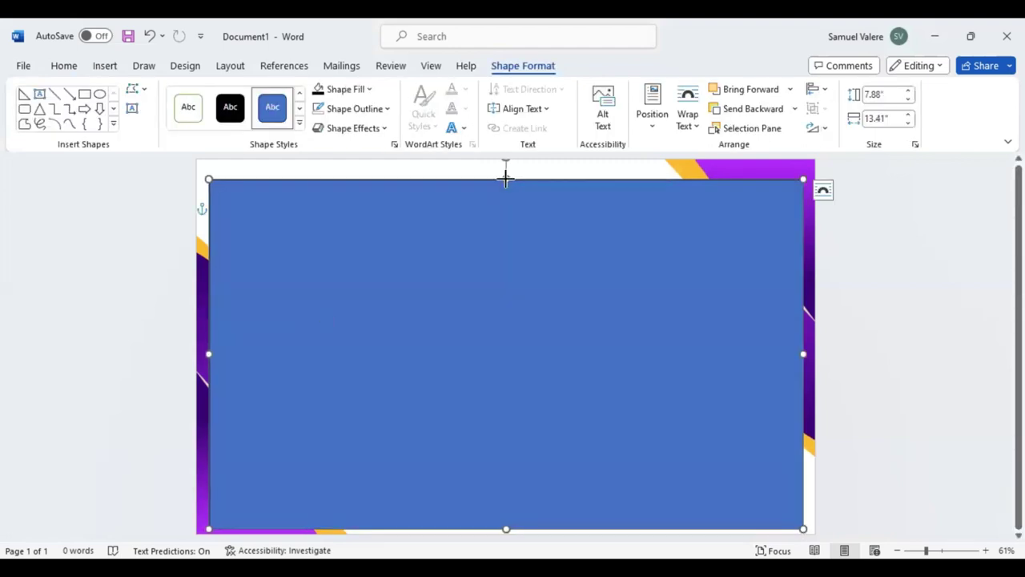
drag(507, 176, 507, 172)
mouse_move(502, 327)
mouse_down()
mouse_move(510, 323)
mouse_move(501, 323)
mouse_up()
drag(415, 218, 416, 218)
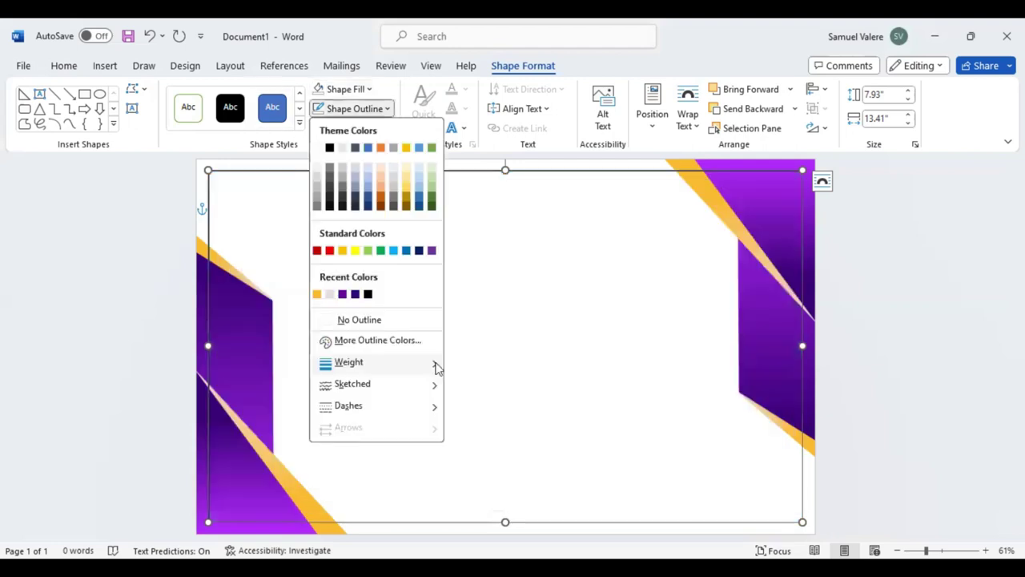
mouse_move(437, 367)
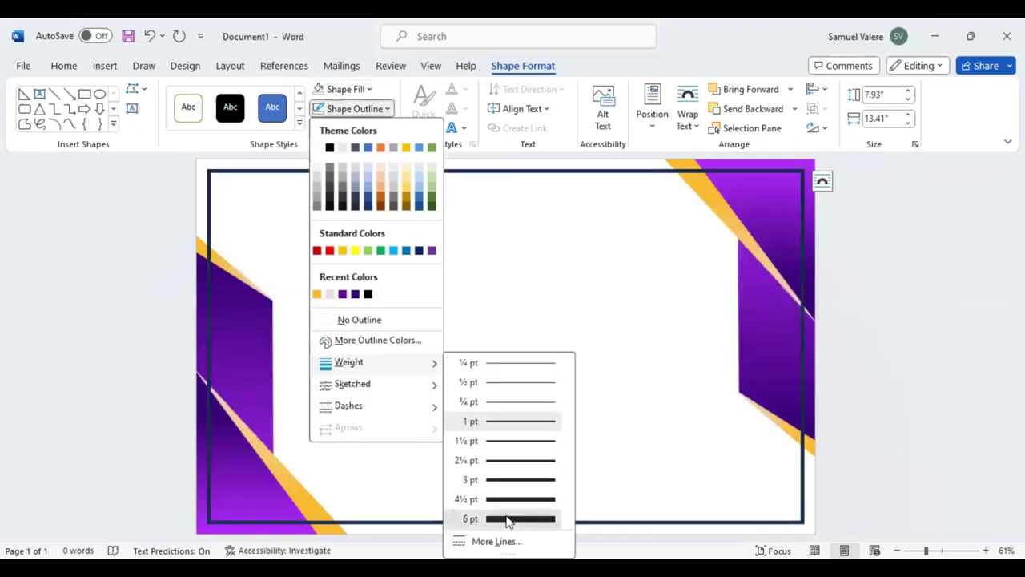
click(385, 109)
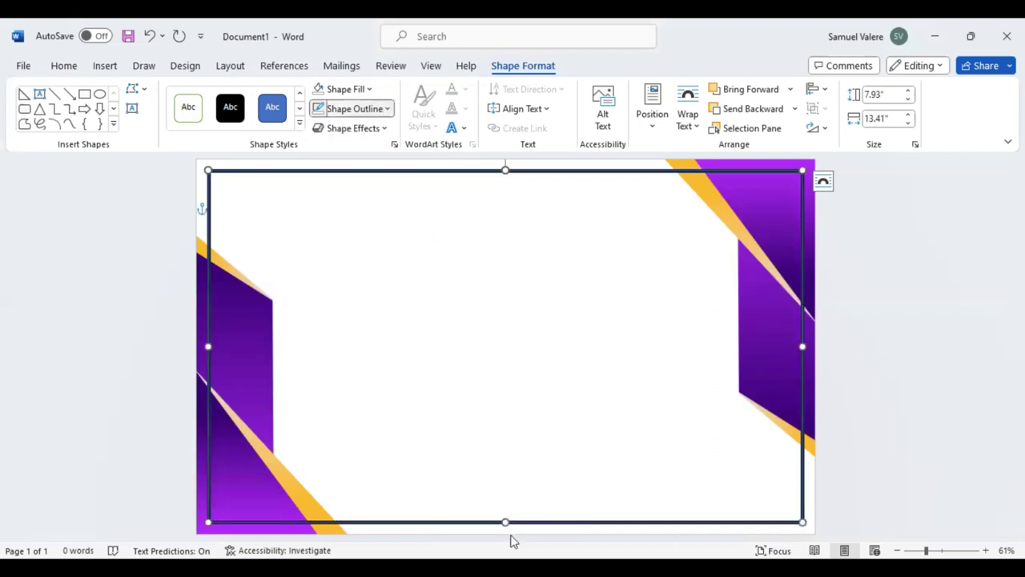
Make the border outline a gold gradient line with extra stops removed, and send it backward.
click(845, 290)
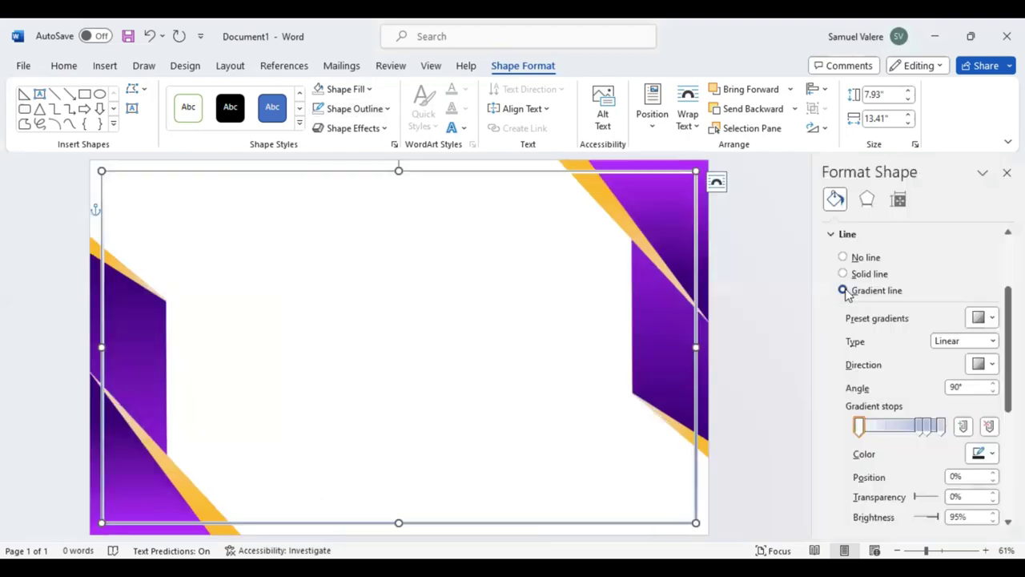
click(990, 427)
click(990, 428)
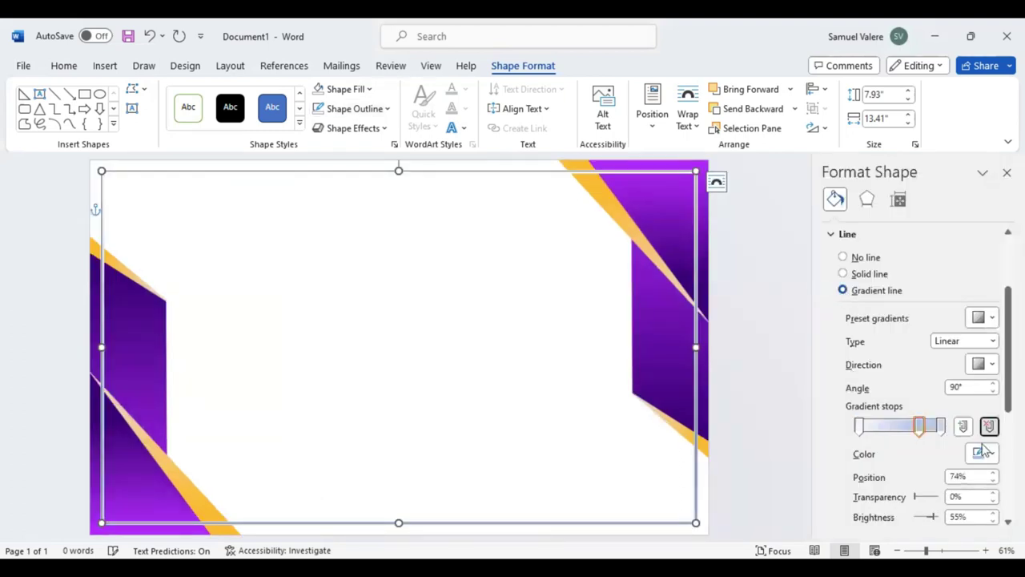
click(990, 428)
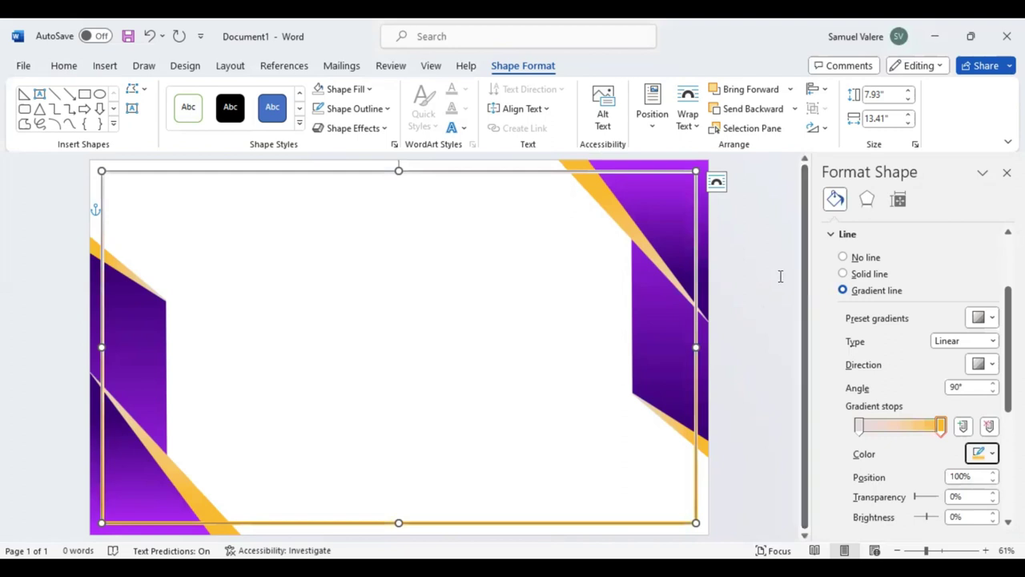
click(1007, 172)
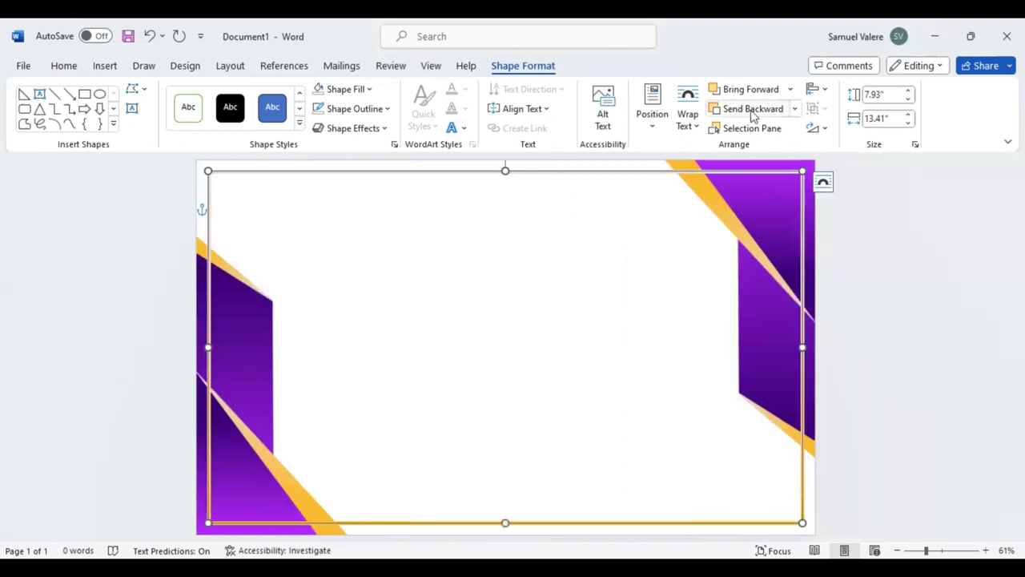
click(745, 112)
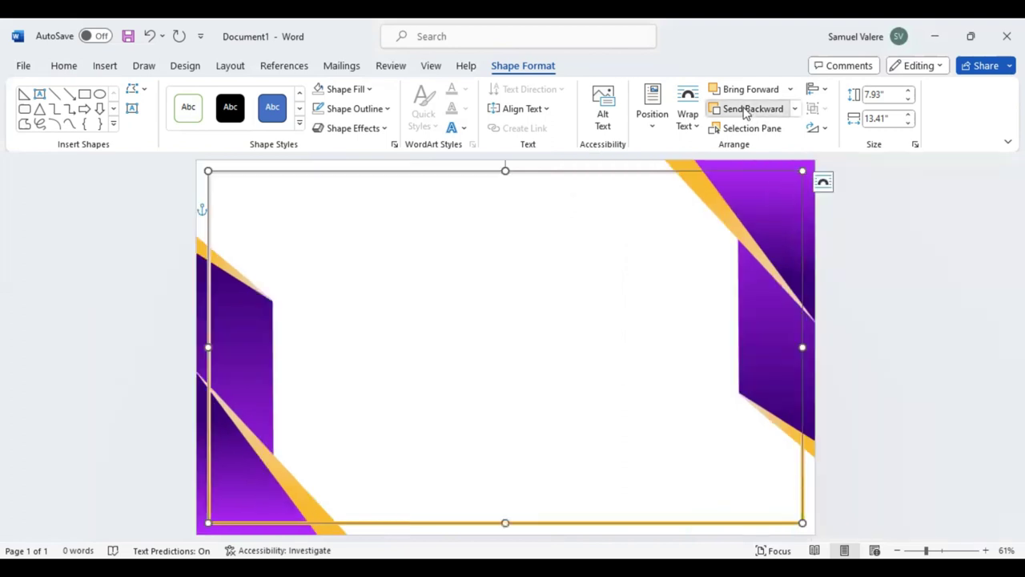
click(540, 281)
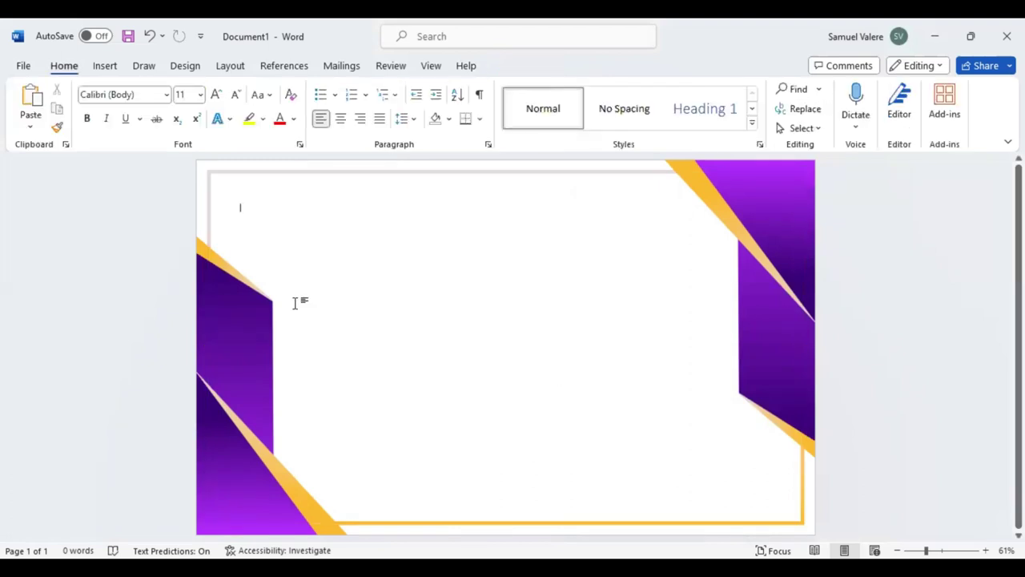
Drag the gold border until it snaps to the page's centre guides.
click(229, 175)
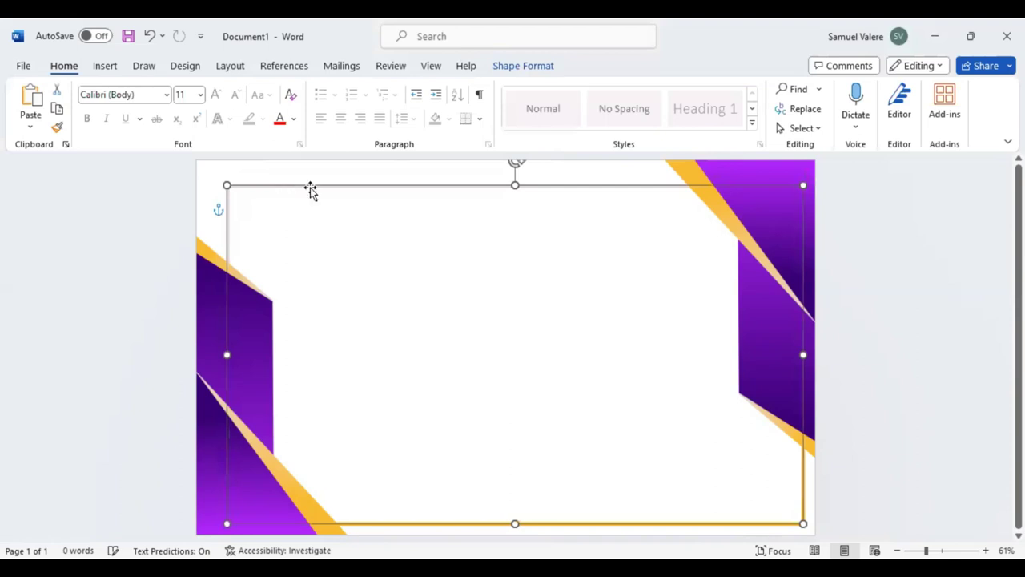
drag(308, 186, 299, 178)
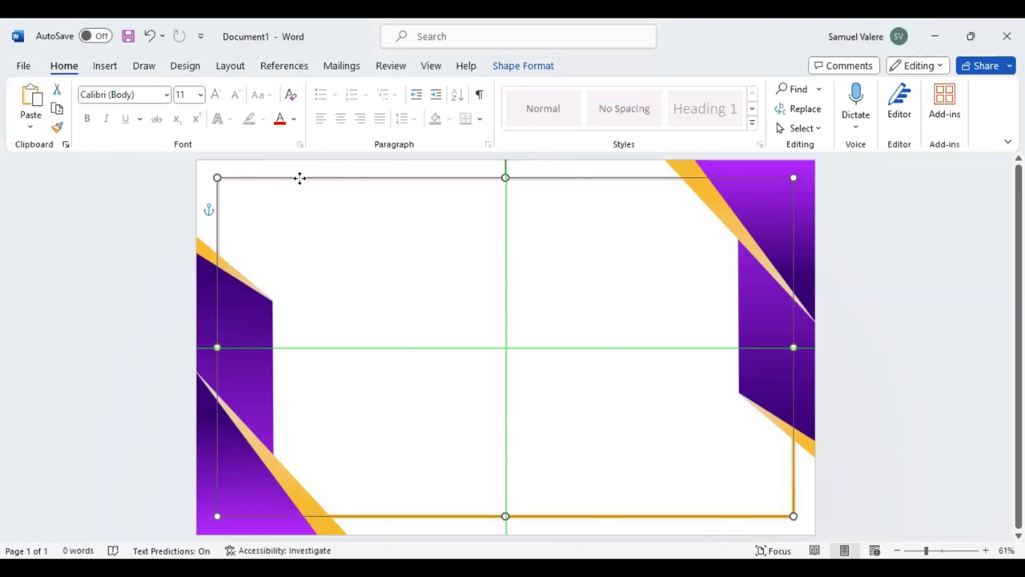
click(115, 69)
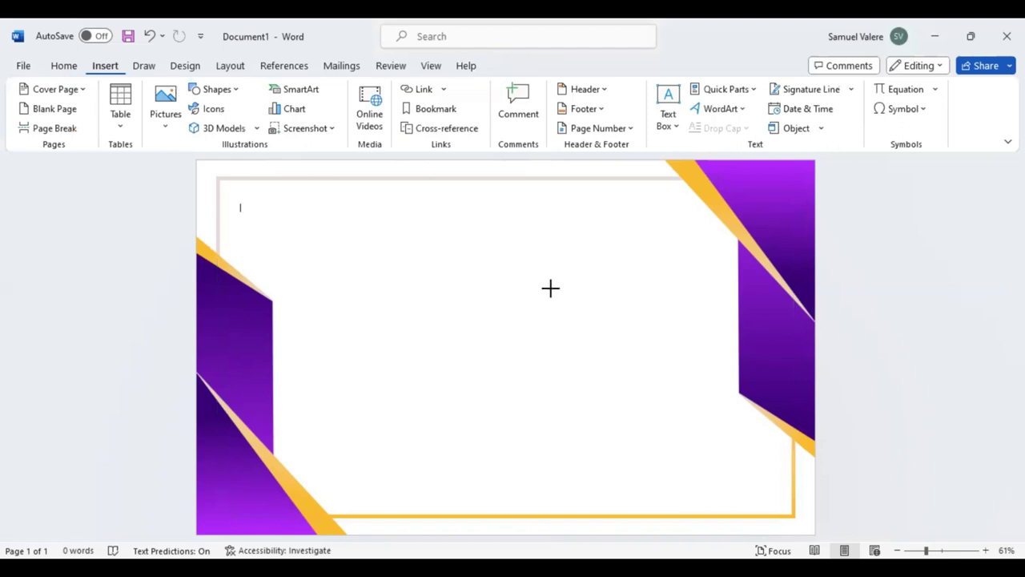
Add a text box reading 'Certificate', enlarge the text, and centre it.
drag(328, 234, 556, 291)
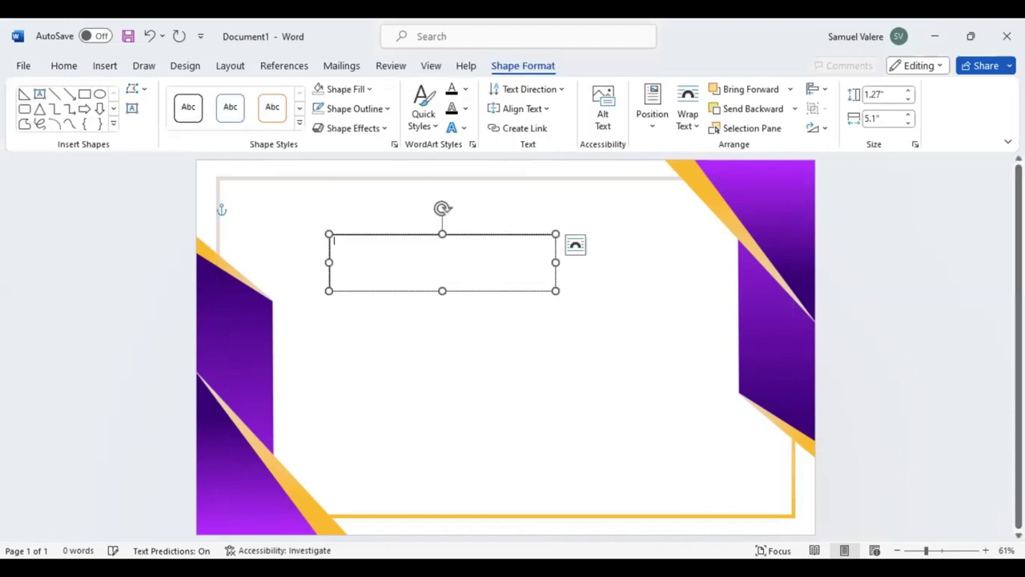
text(Certific)
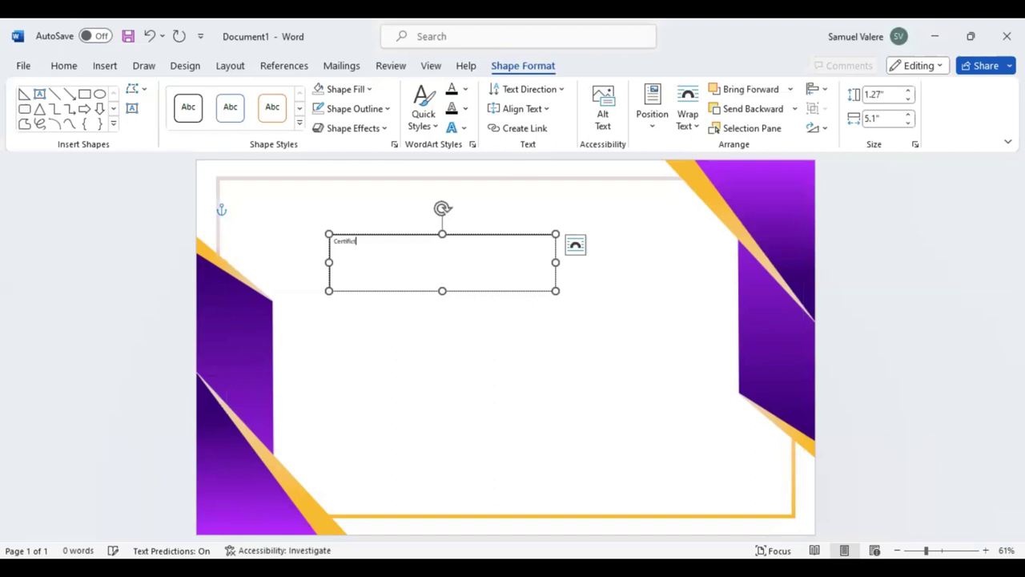
text(at)
text(e)
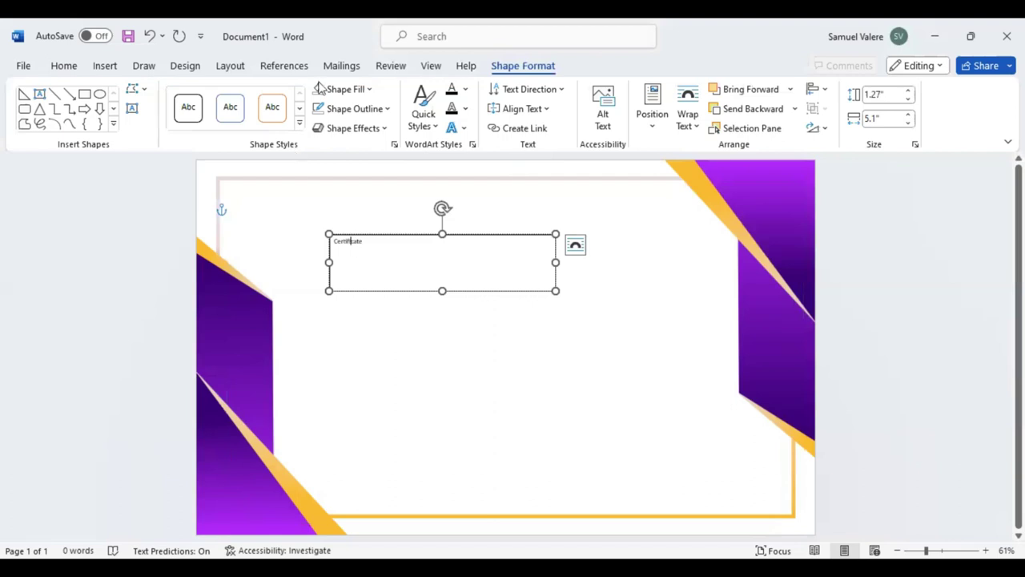
key(ctrl+a)
key(ctrl+shift+period)
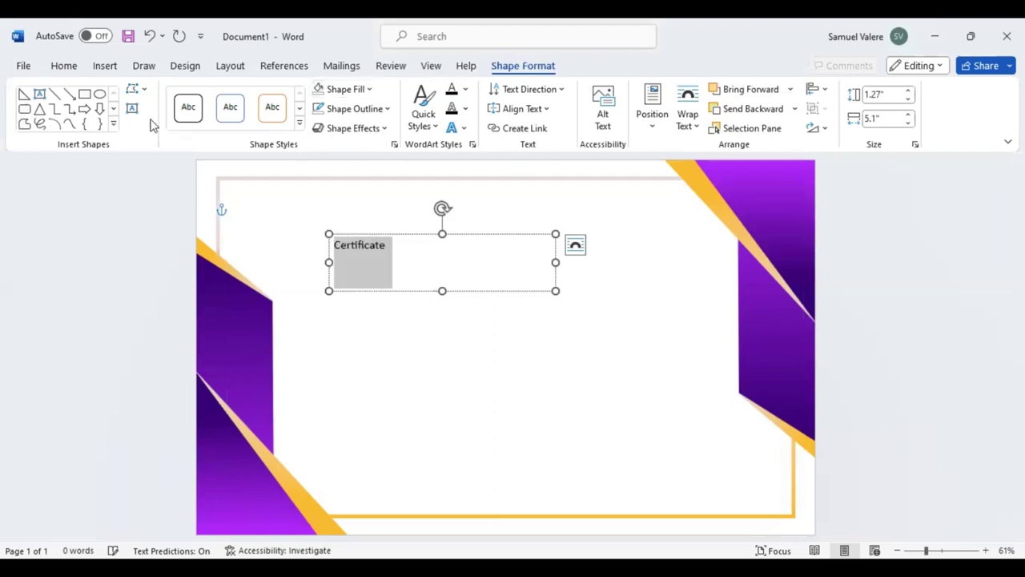
click(64, 66)
click(341, 119)
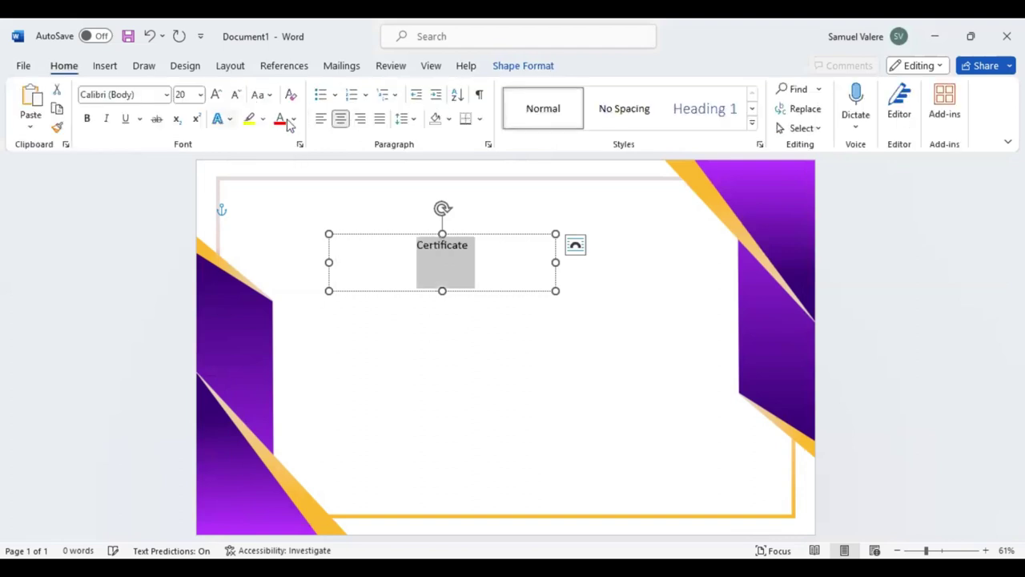
Make the title uppercase Arial Black at 48 pt and widen its box to show the whole word.
key(shift+F3)
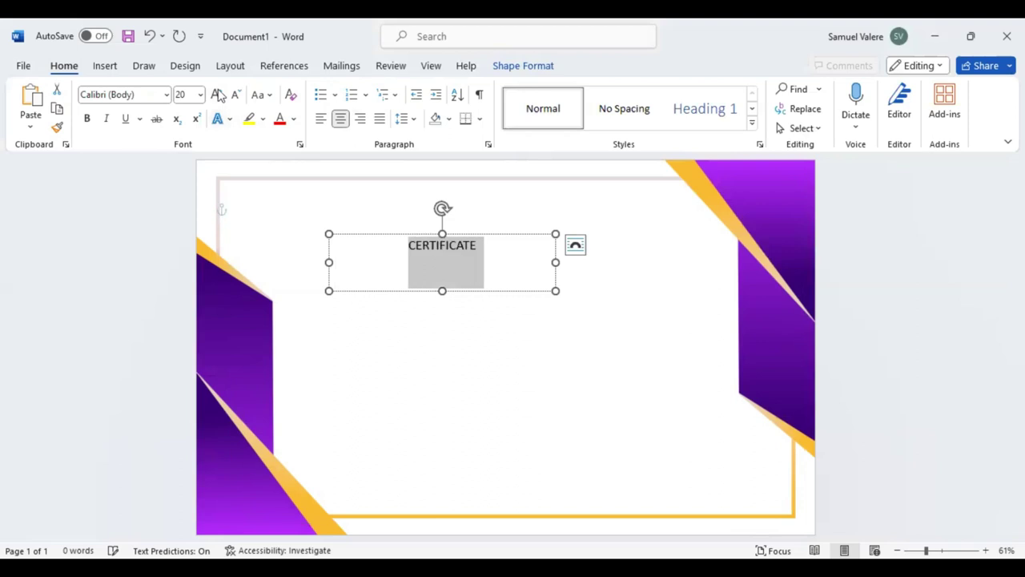
click(218, 95)
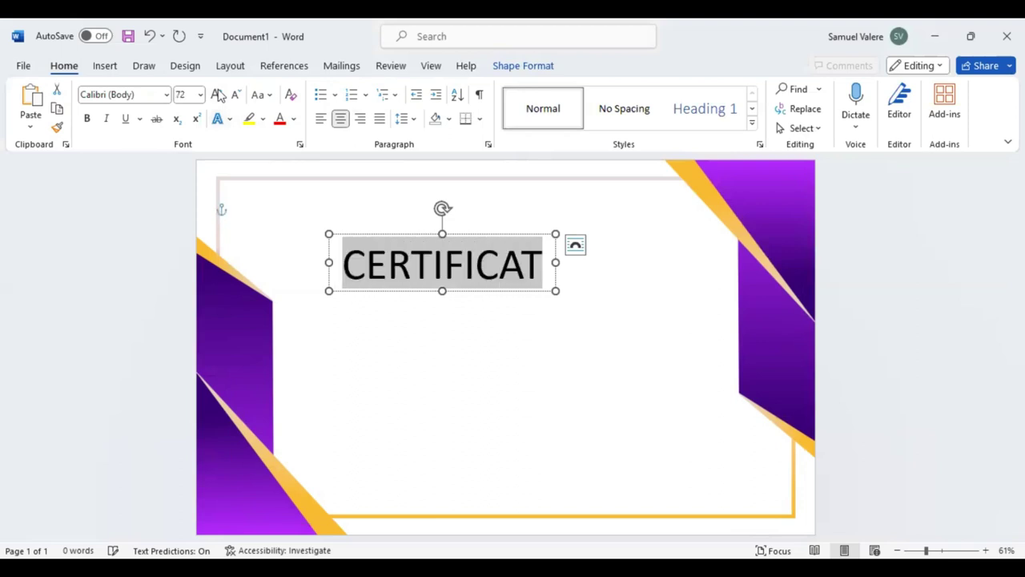
click(150, 95)
text(Arial Black)
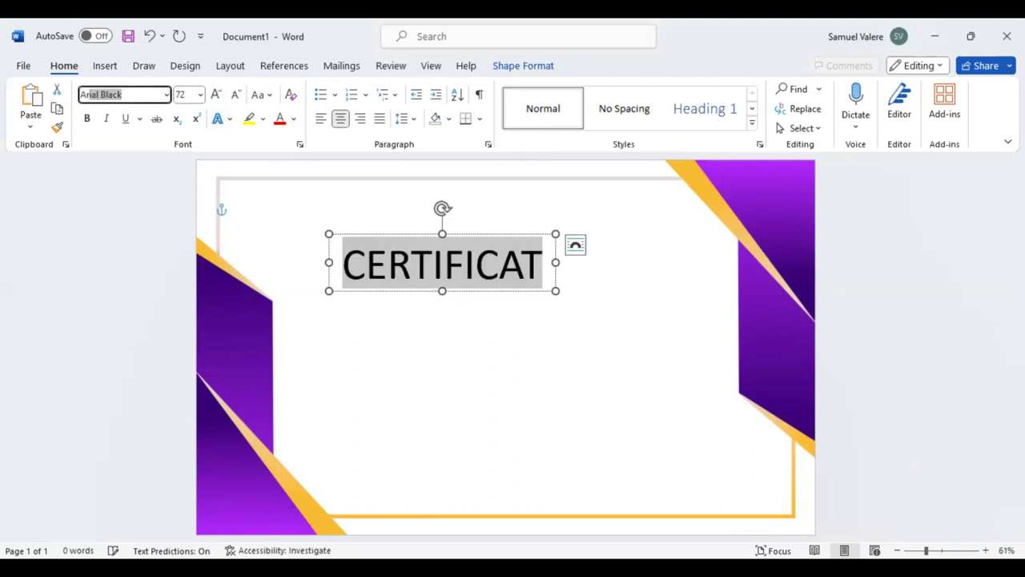
key(Return)
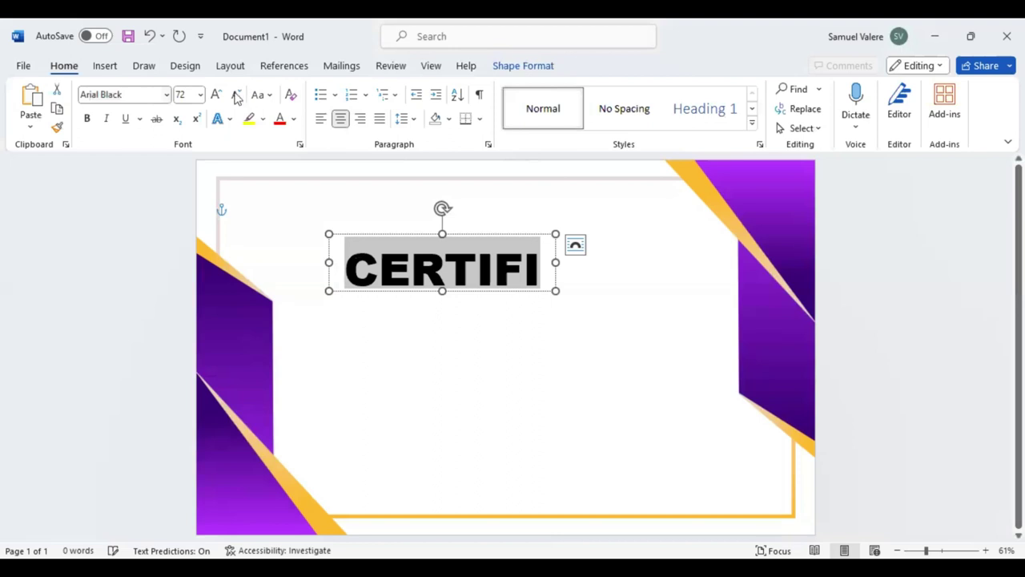
click(236, 96)
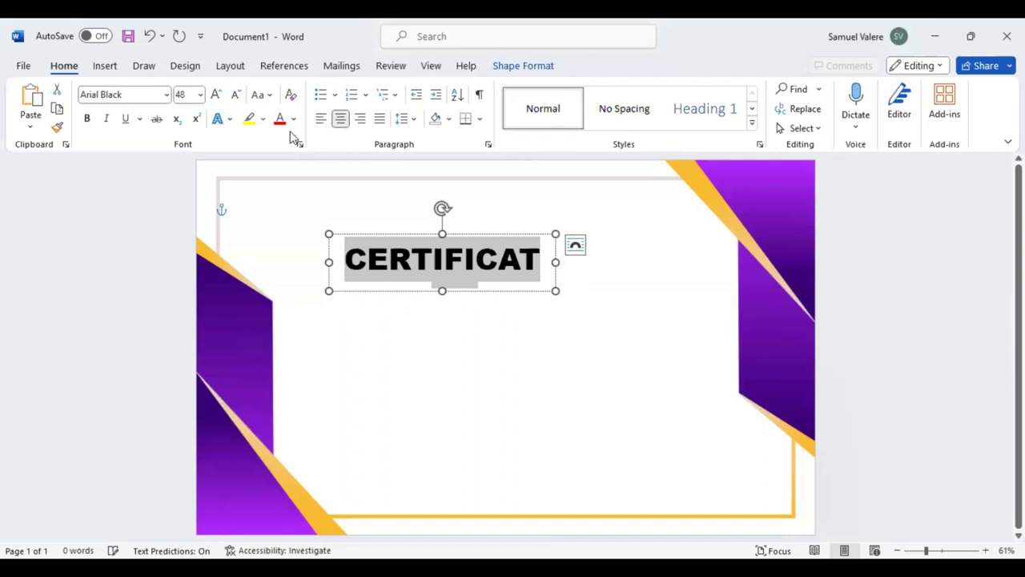
key(ctrl+y)
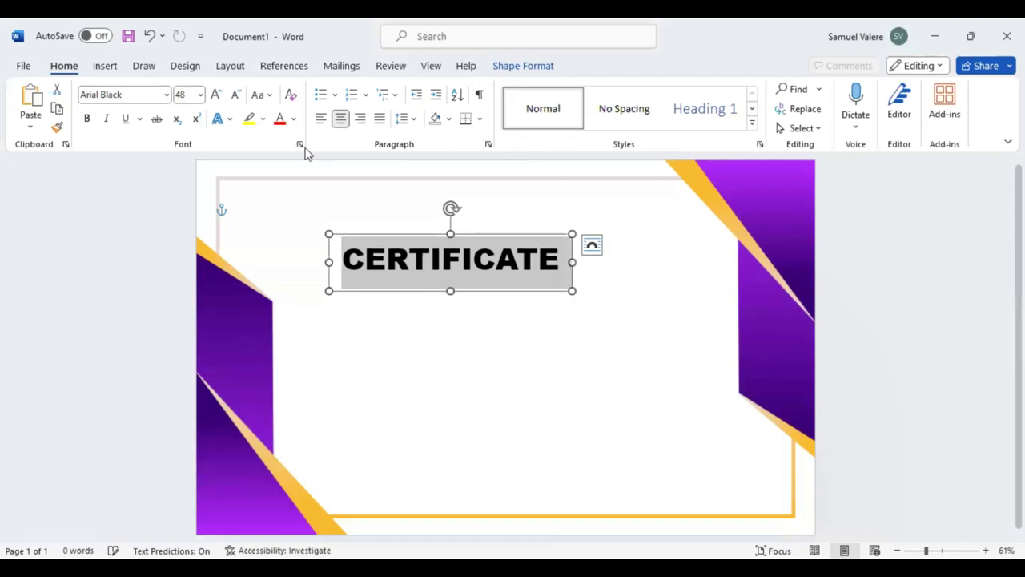
click(303, 146)
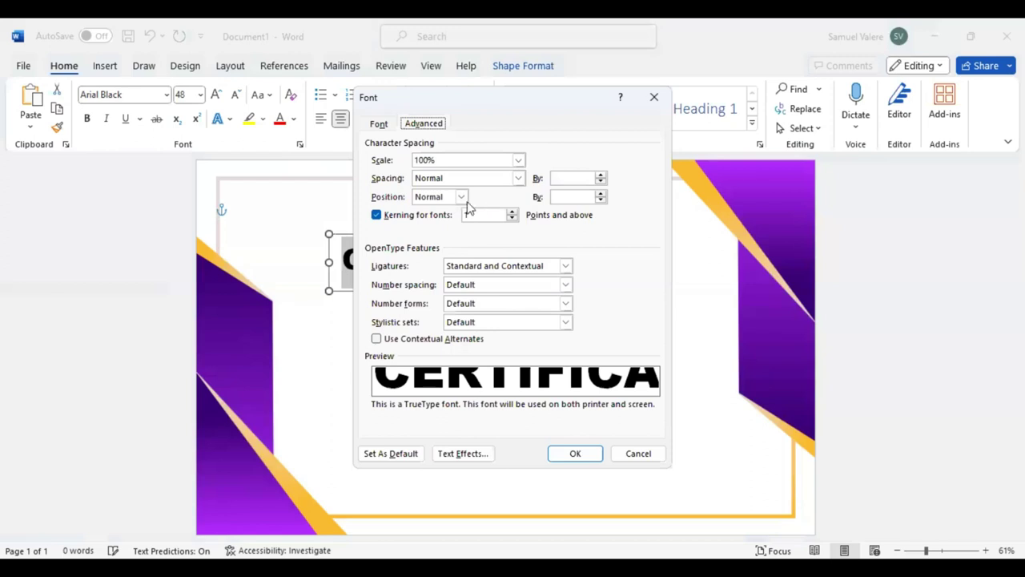
Set the CERTIFICATE title's character spacing to Expanded by 4 pt.
key(alt+s)
key(alt+Down)
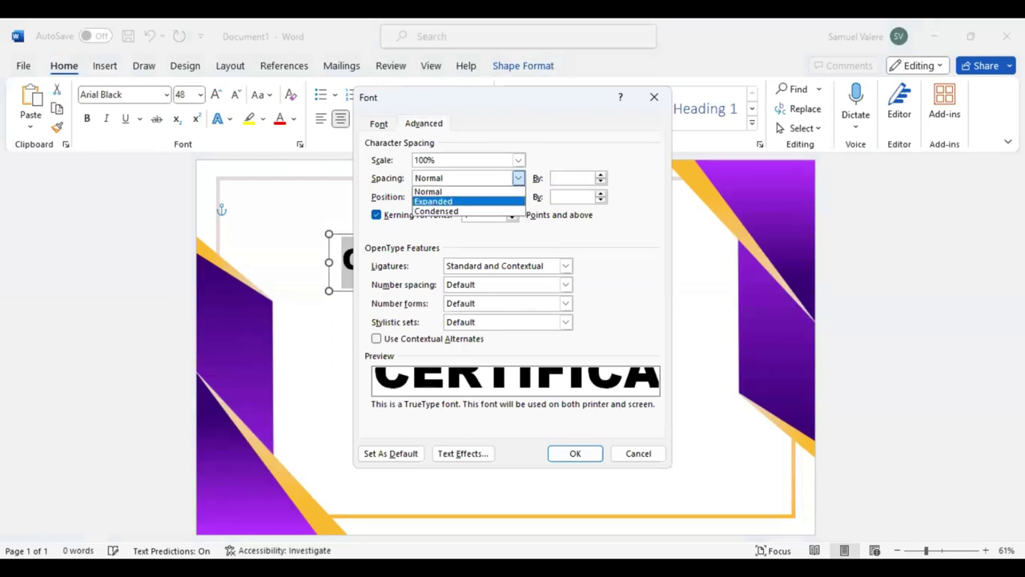
key(Return)
double_click(557, 178)
text(4)
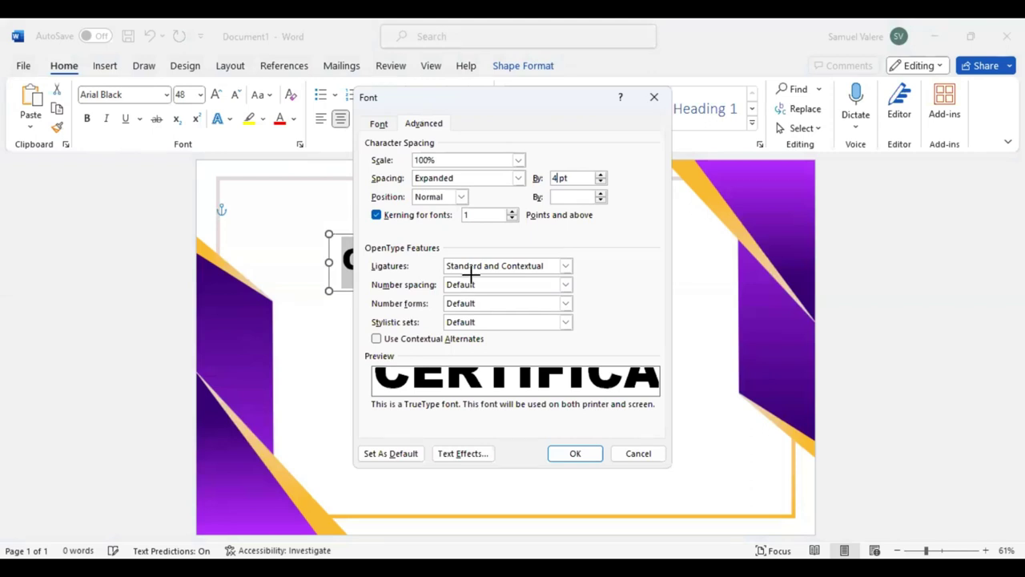
key(Return)
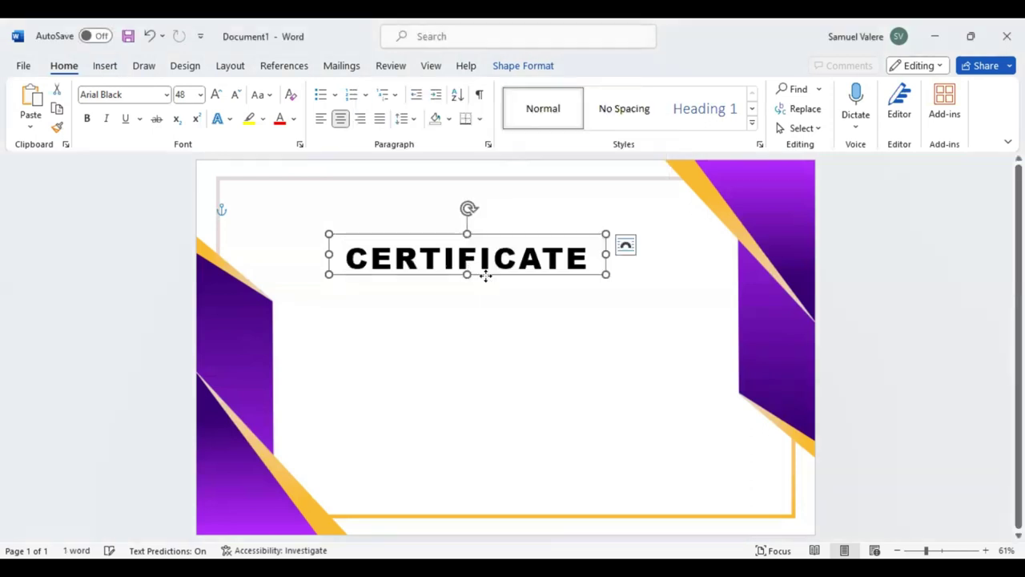
Move the title to top centre and type 'Of Appreciation' on a new line below.
mouse_move(485, 274)
mouse_down()
mouse_move(534, 228)
mouse_move(534, 251)
mouse_up()
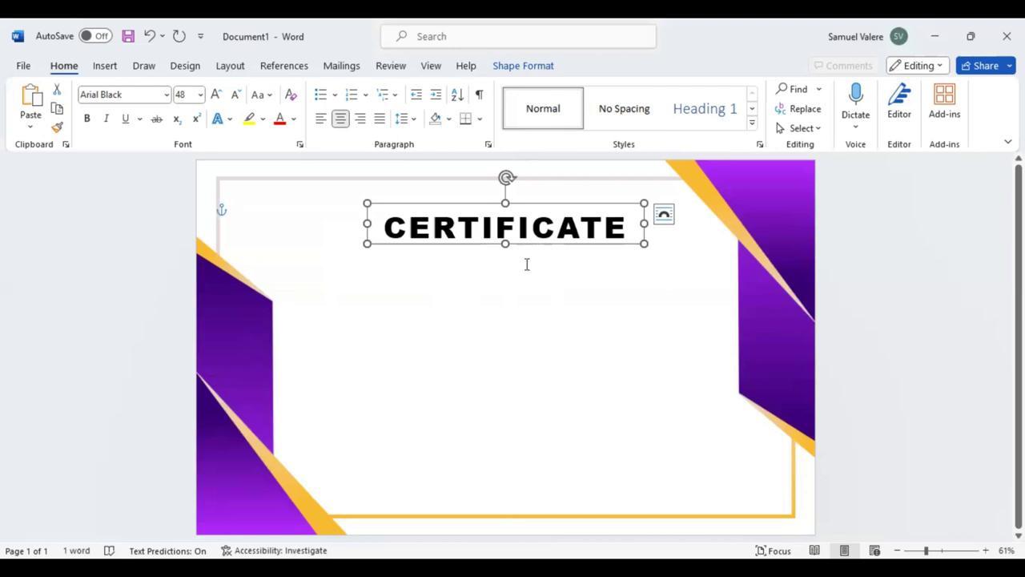
key(Return)
text(Of Apprecia)
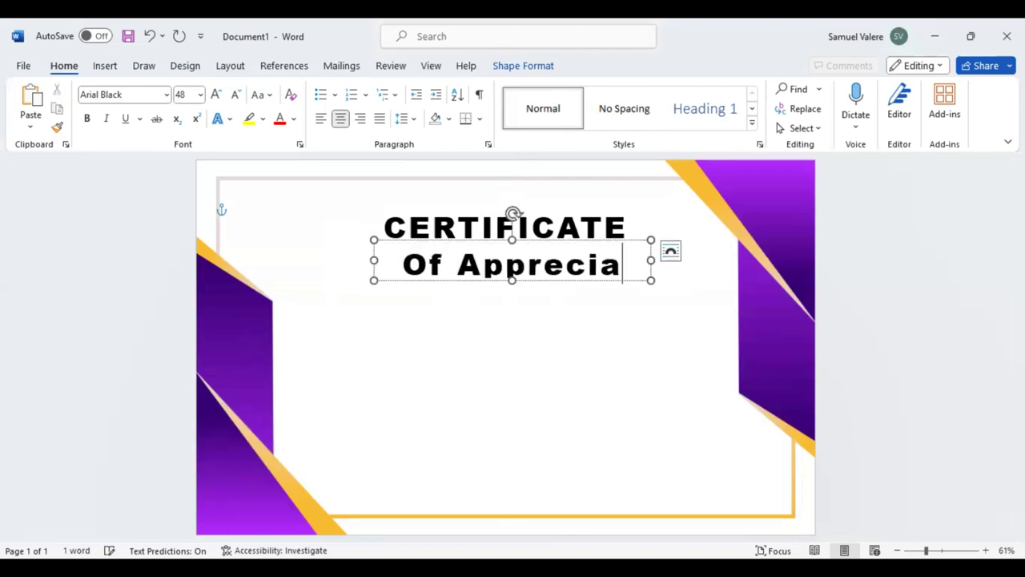
key(ctrl+BackSpace)
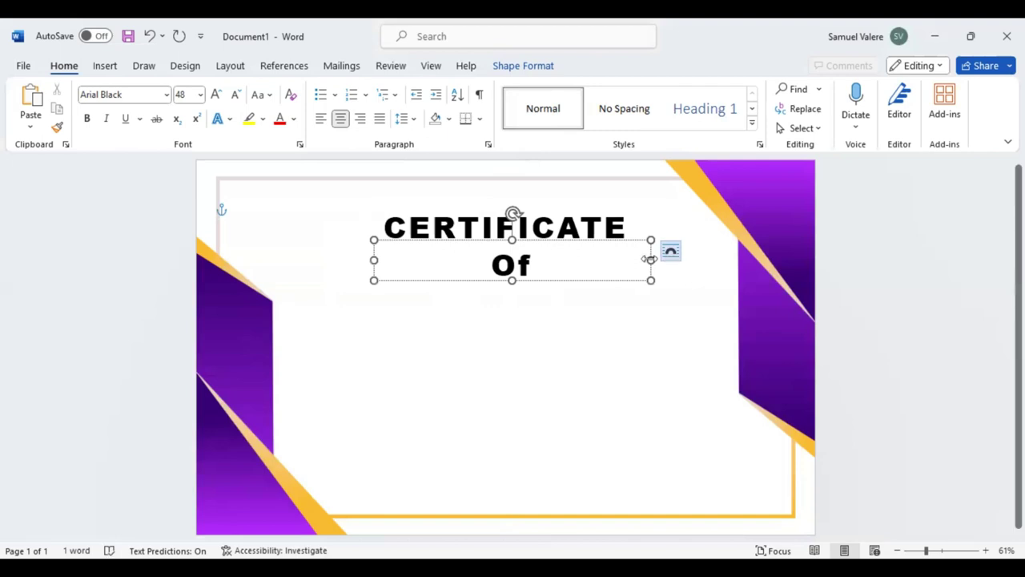
key(ctrl+z)
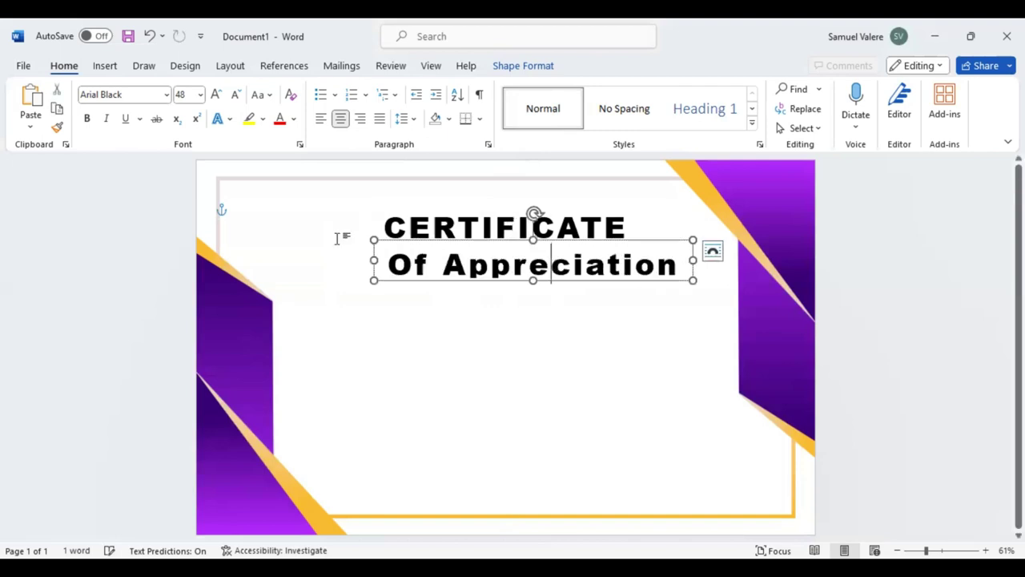
key(Home)
key(shift+End)
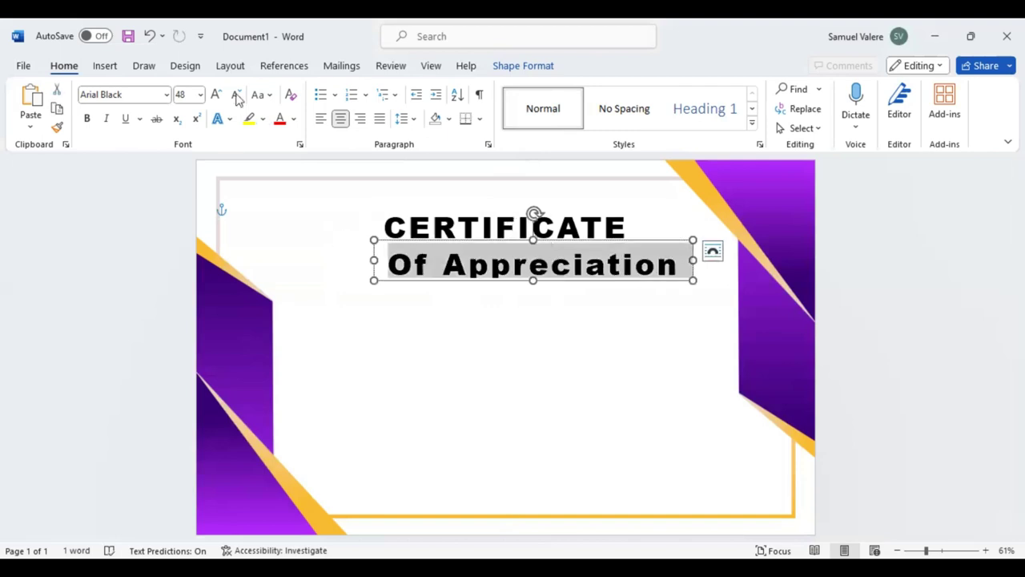
Make the subtitle uppercase, shrink it to 22 pt, and centre it under CERTIFICATE.
click(236, 95)
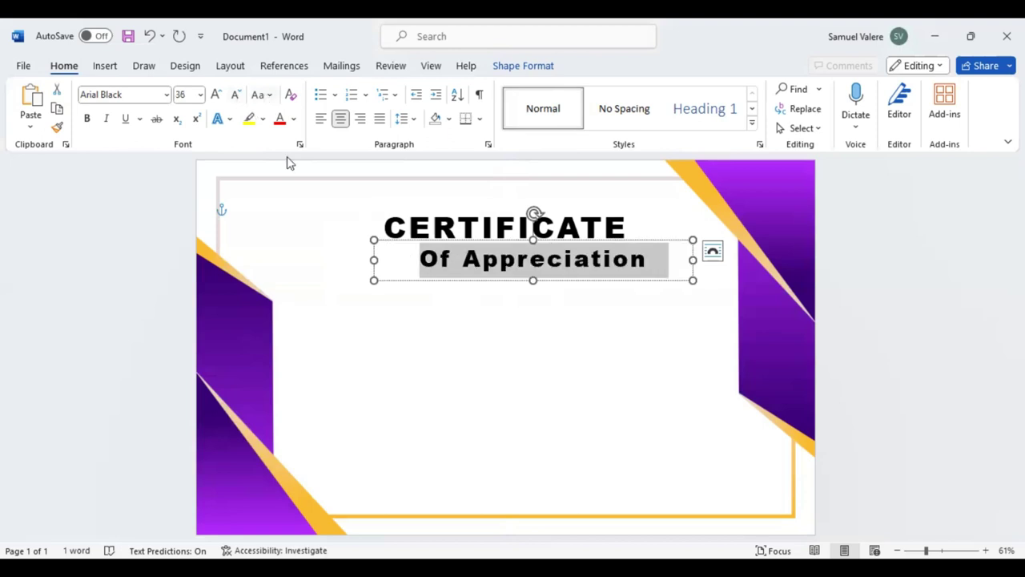
key(shift+F3)
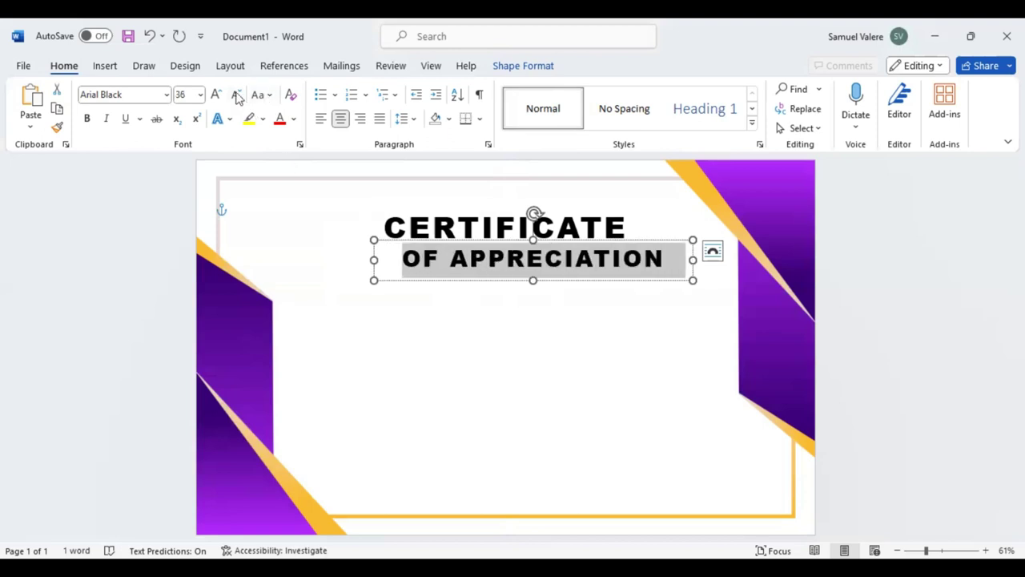
click(236, 95)
click(237, 95)
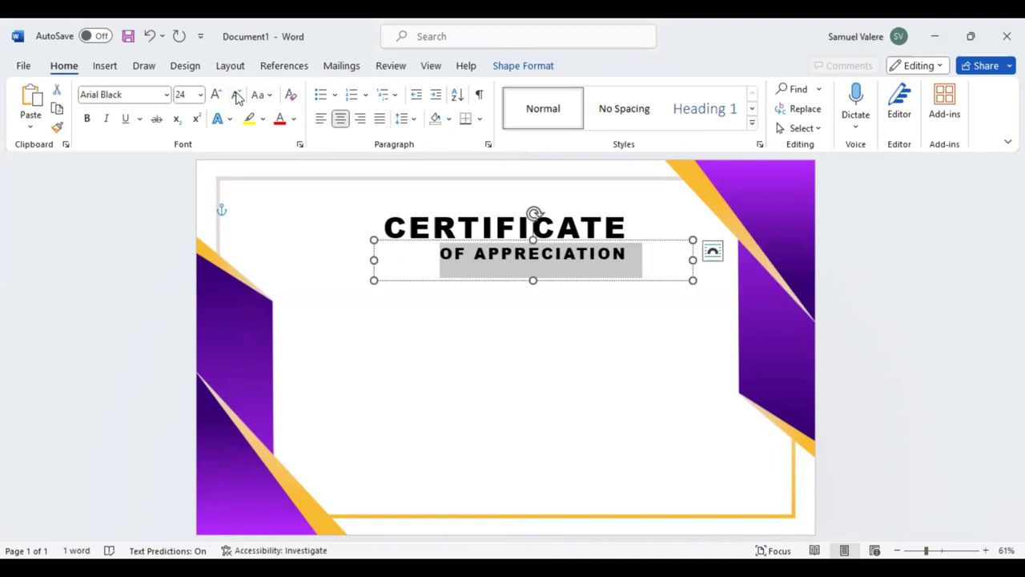
click(236, 95)
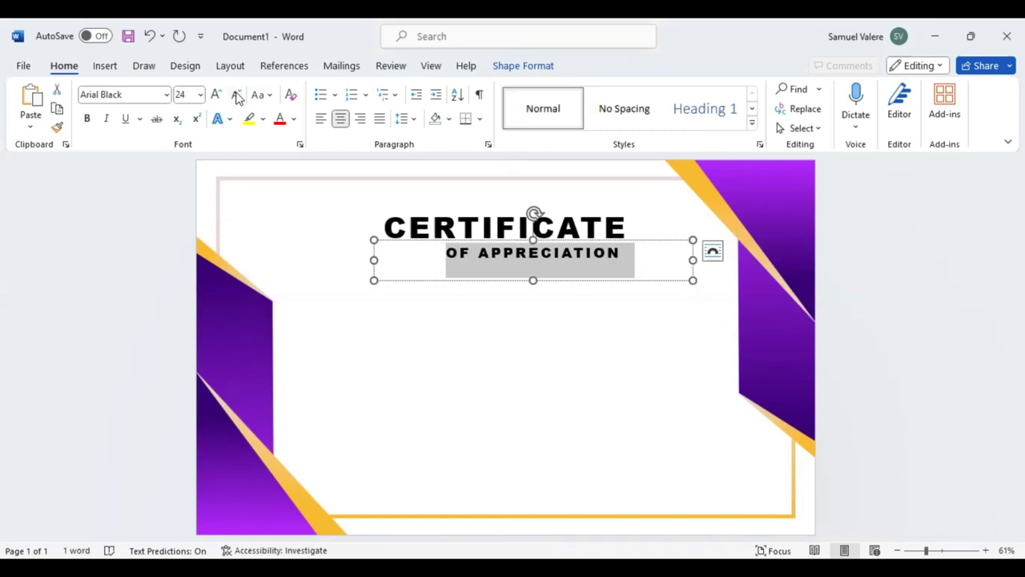
click(374, 259)
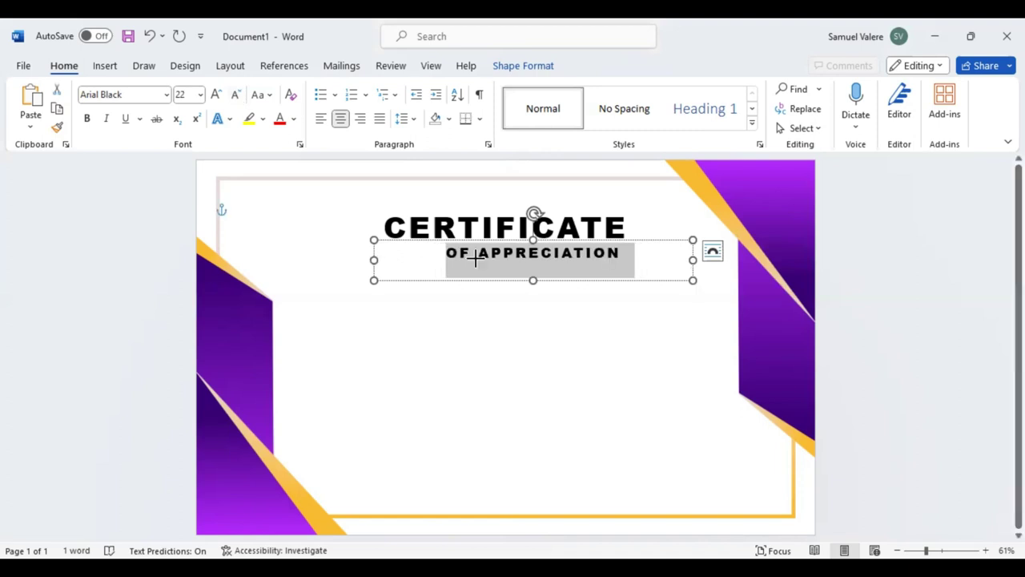
drag(476, 258, 600, 263)
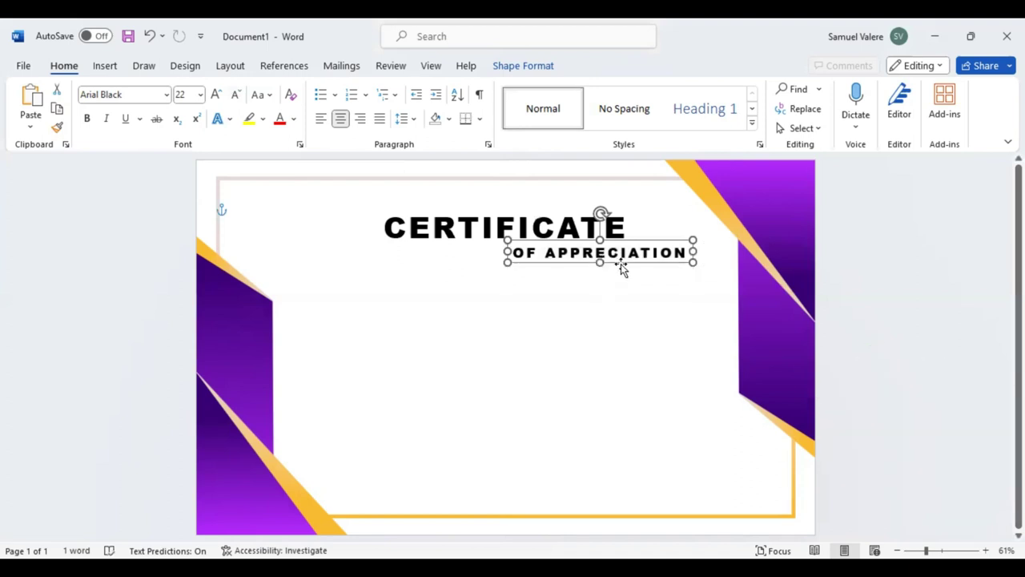
drag(620, 263, 523, 261)
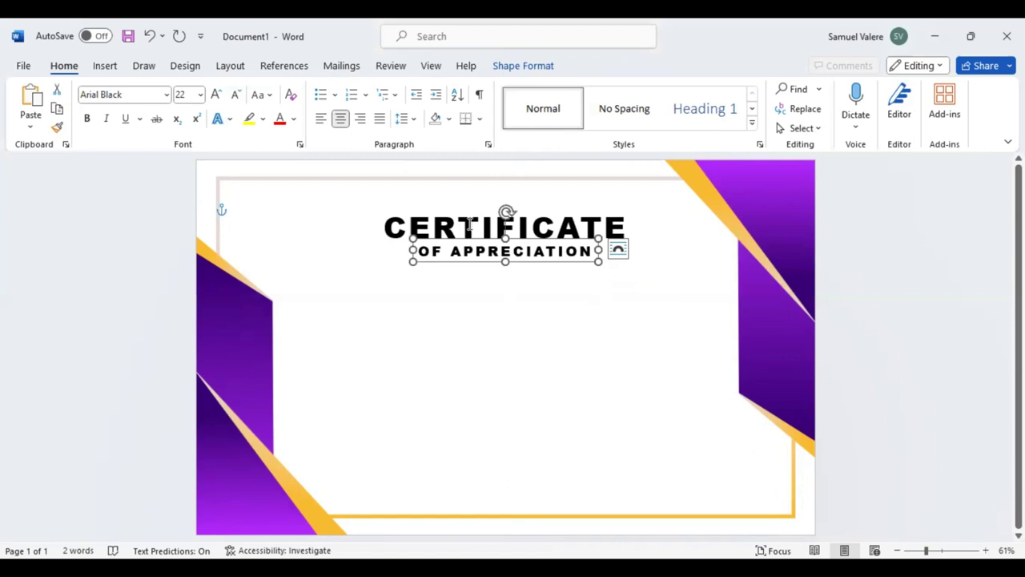
Colour the CERTIFICATE title text dark purple.
triple_click(470, 224)
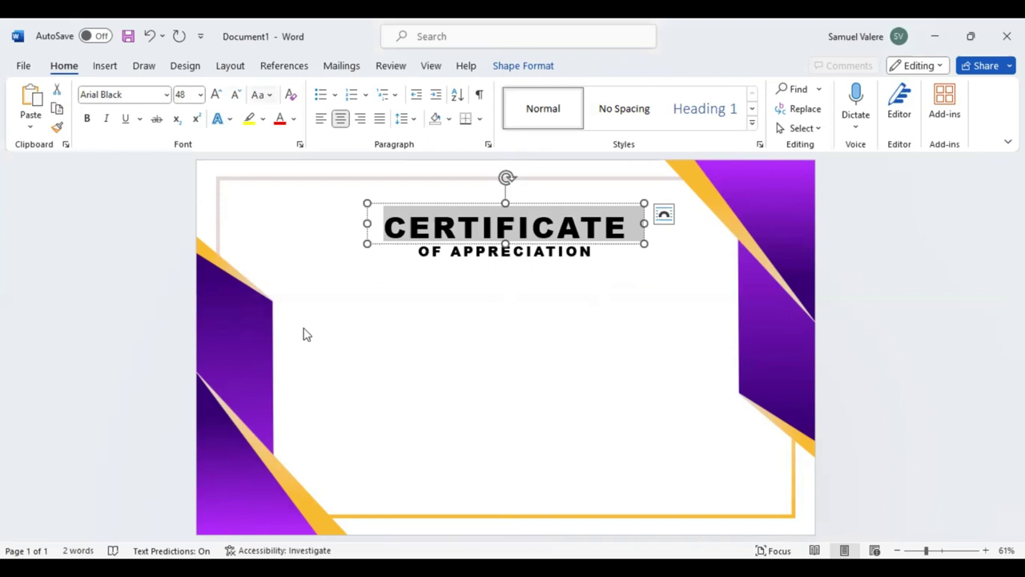
click(403, 247)
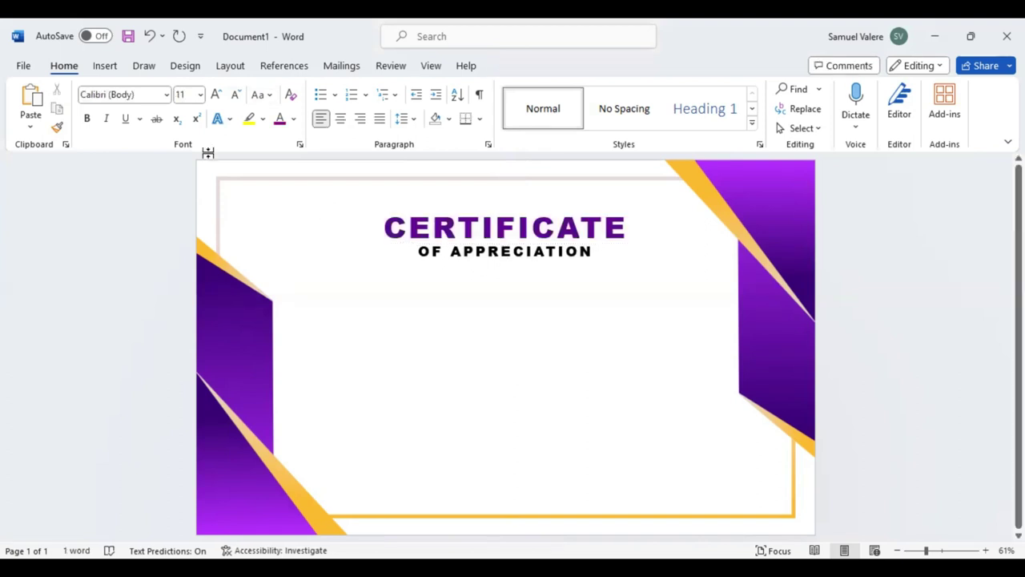
click(112, 70)
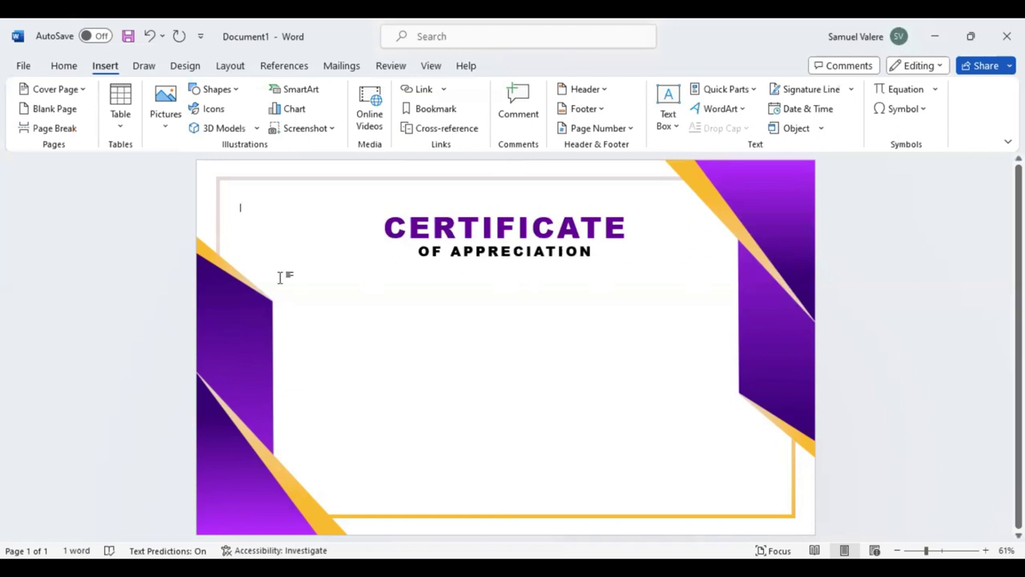
Copy the OF APPRECIATION box lower down, retype it as 'This Certificate', and widen it leftward.
click(519, 268)
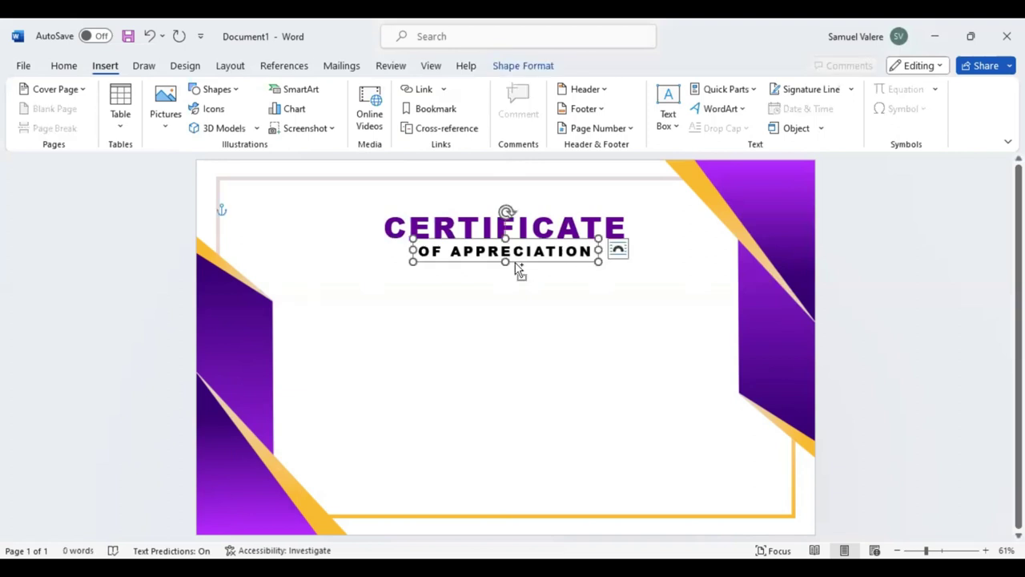
drag(521, 308, 518, 303)
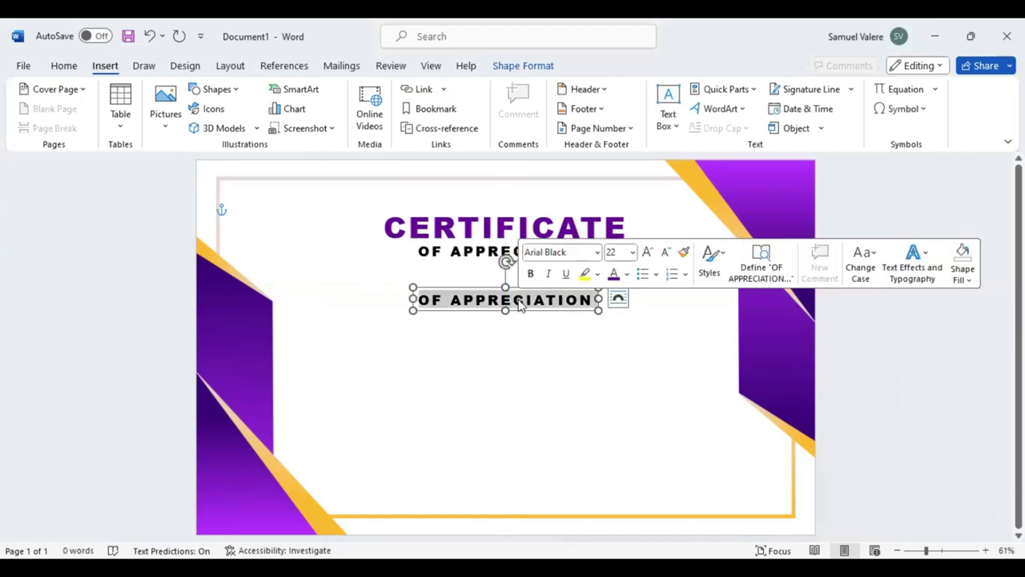
text(This c)
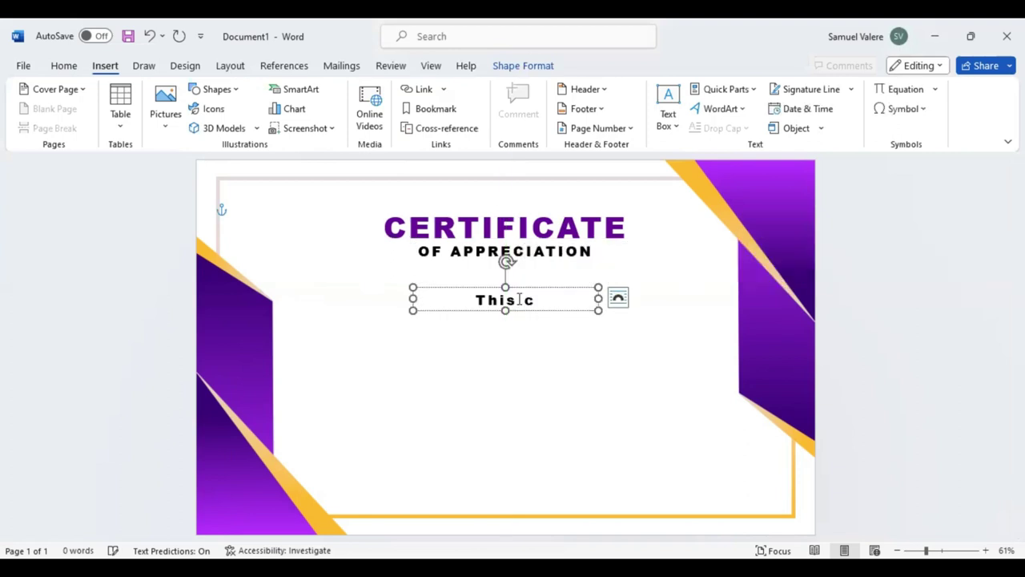
text(e)
key(BackSpace)
key(BackSpace)
key(BackSpace)
text(s Cert)
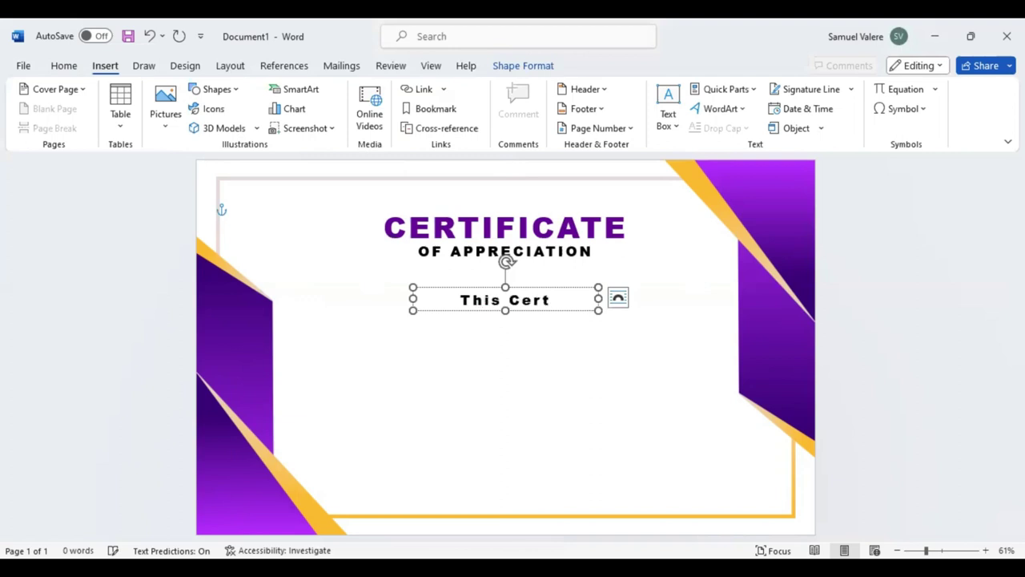
text(ificate)
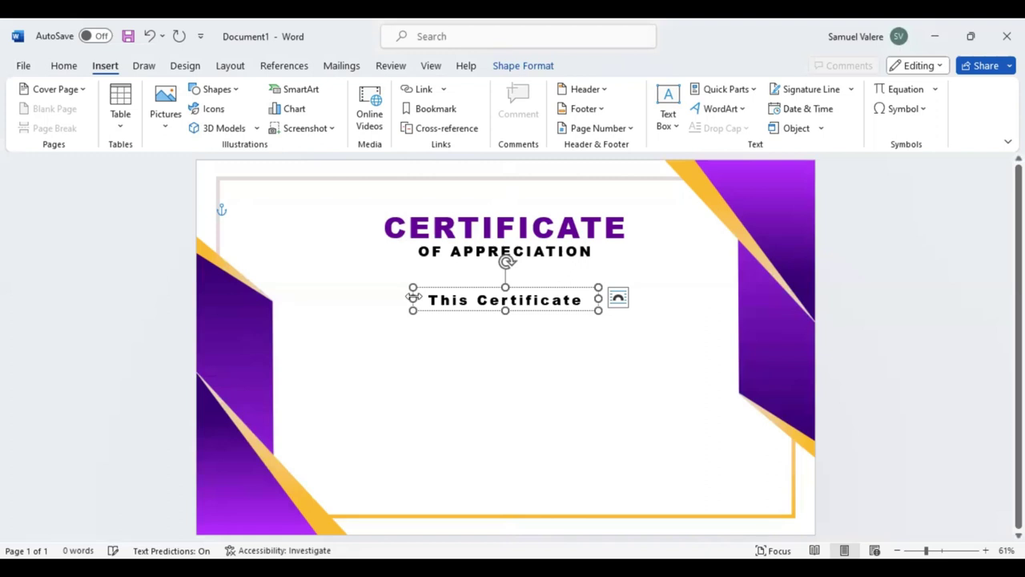
drag(412, 297, 286, 298)
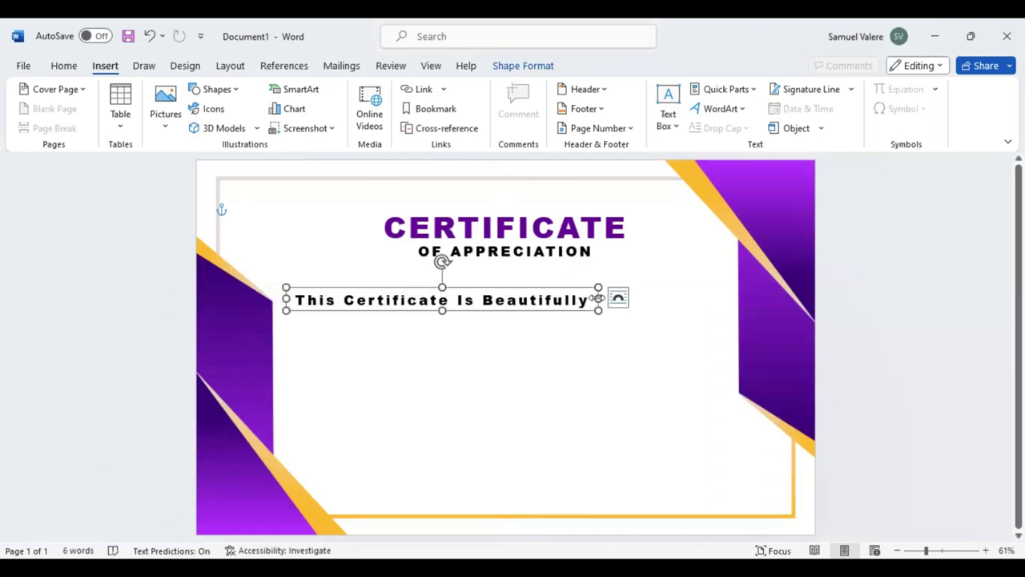
Make the presented-to line 12 pt capitals, then narrow its box to fit and centre it.
drag(599, 298, 698, 299)
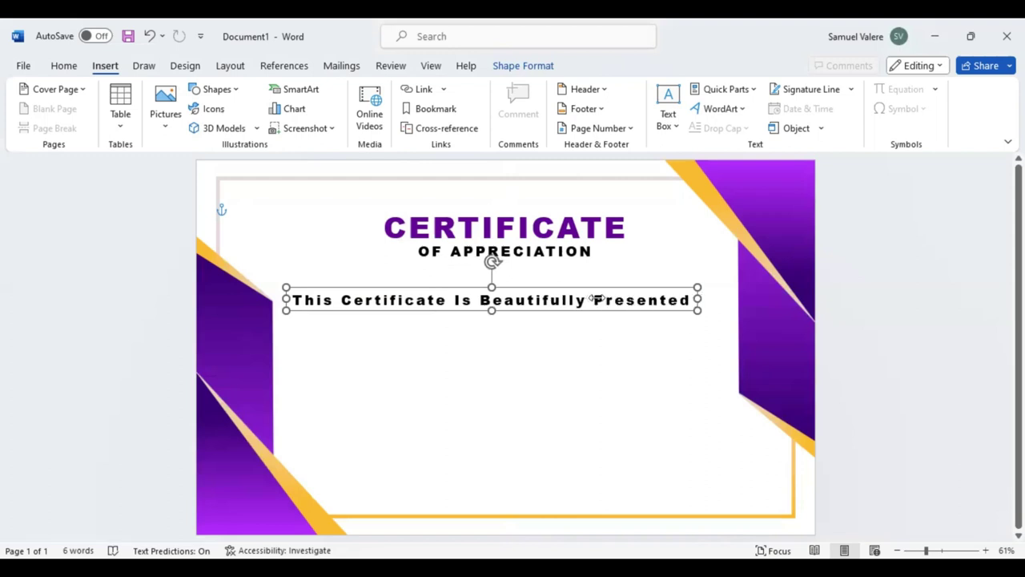
triple_click(549, 300)
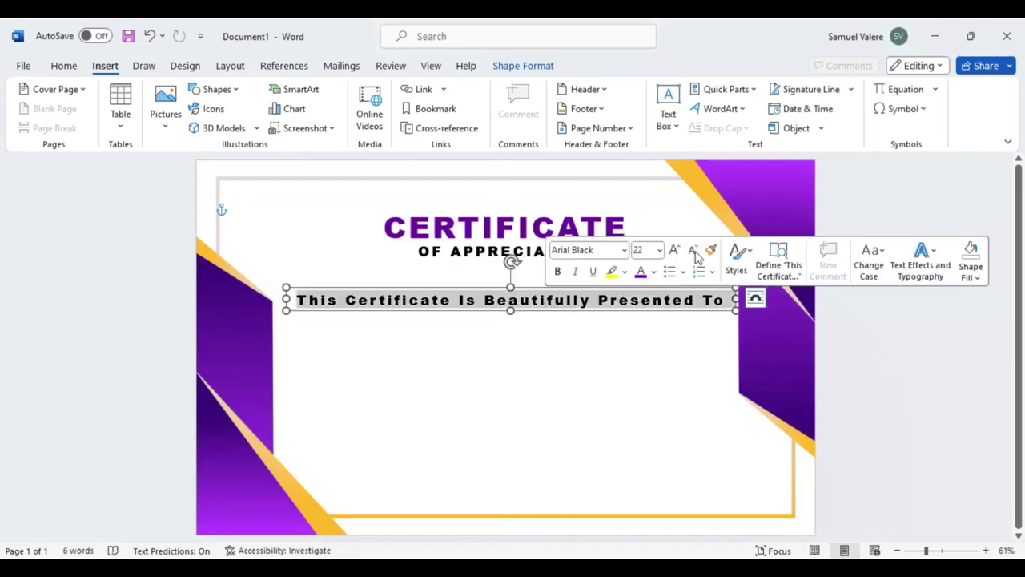
click(694, 253)
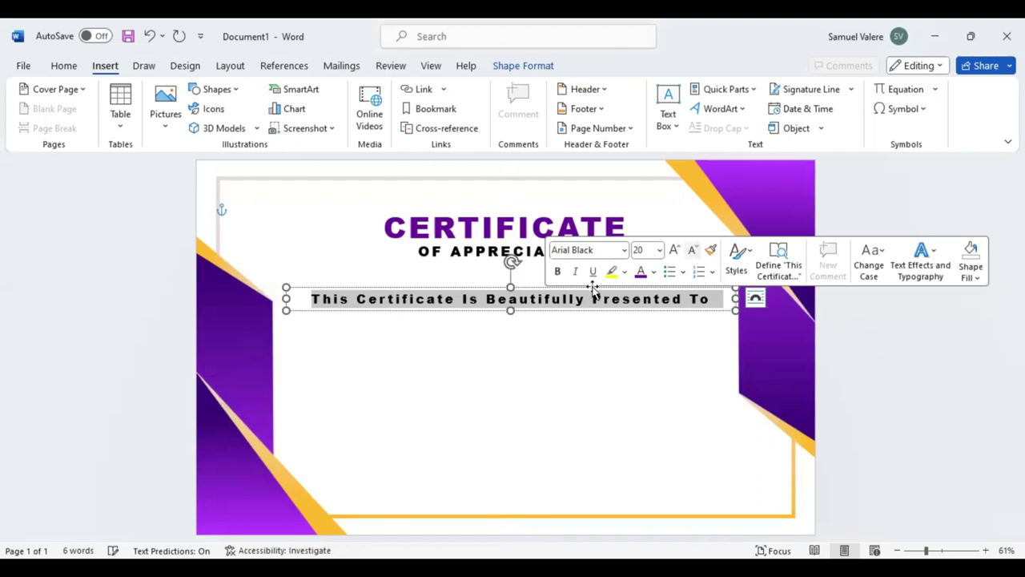
click(692, 250)
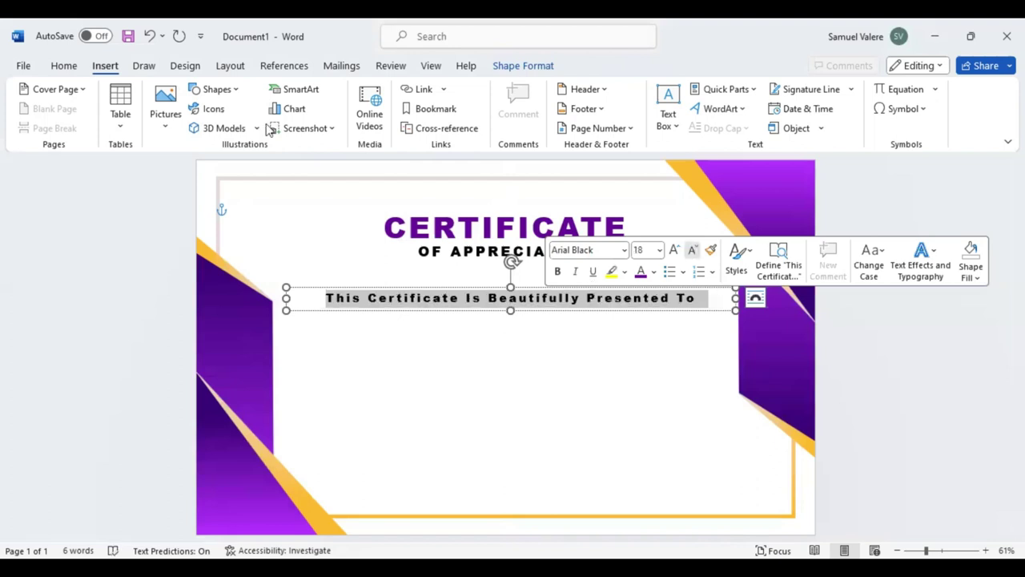
click(64, 67)
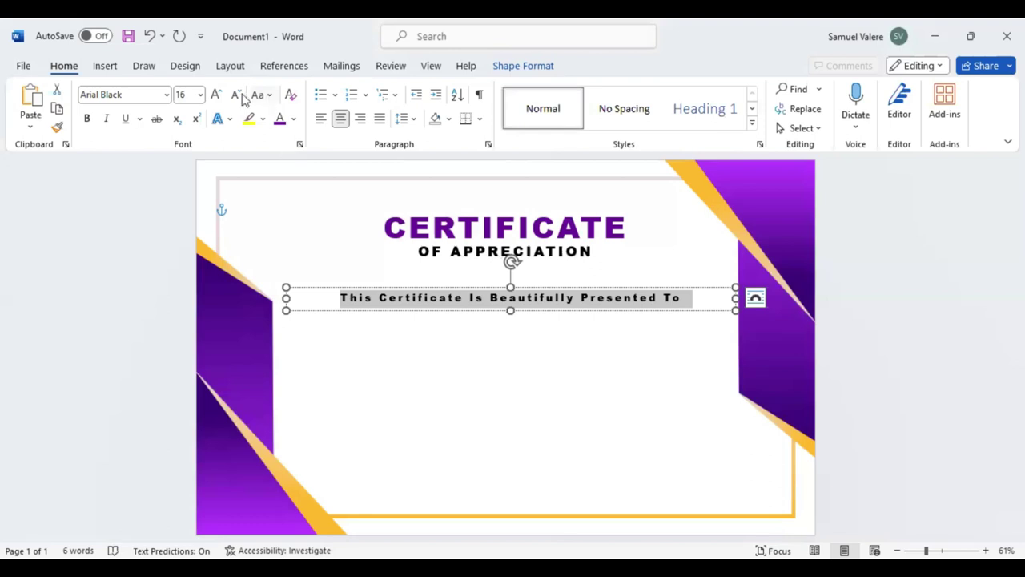
key(shift+F3)
click(237, 94)
click(237, 95)
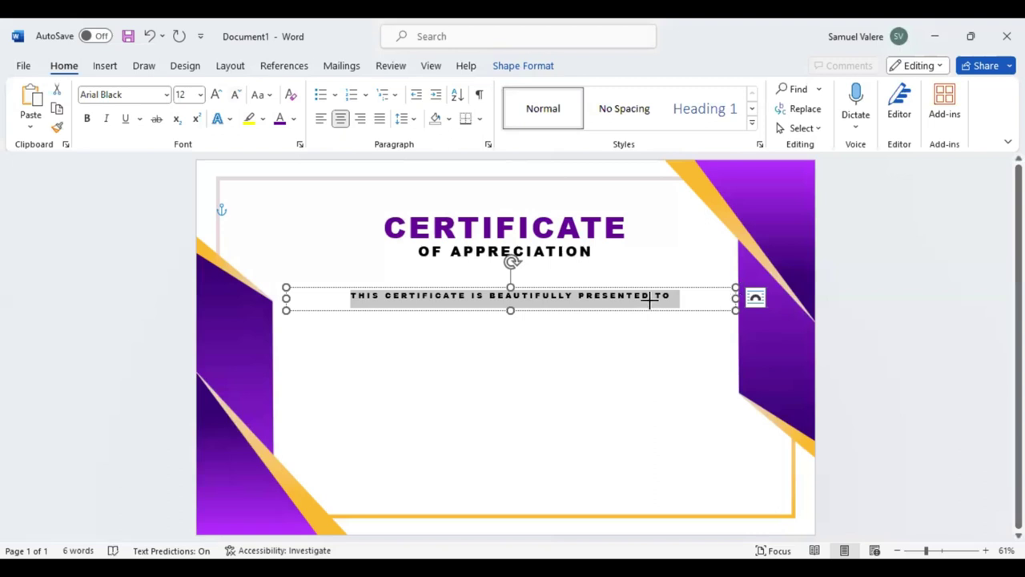
drag(735, 298, 625, 299)
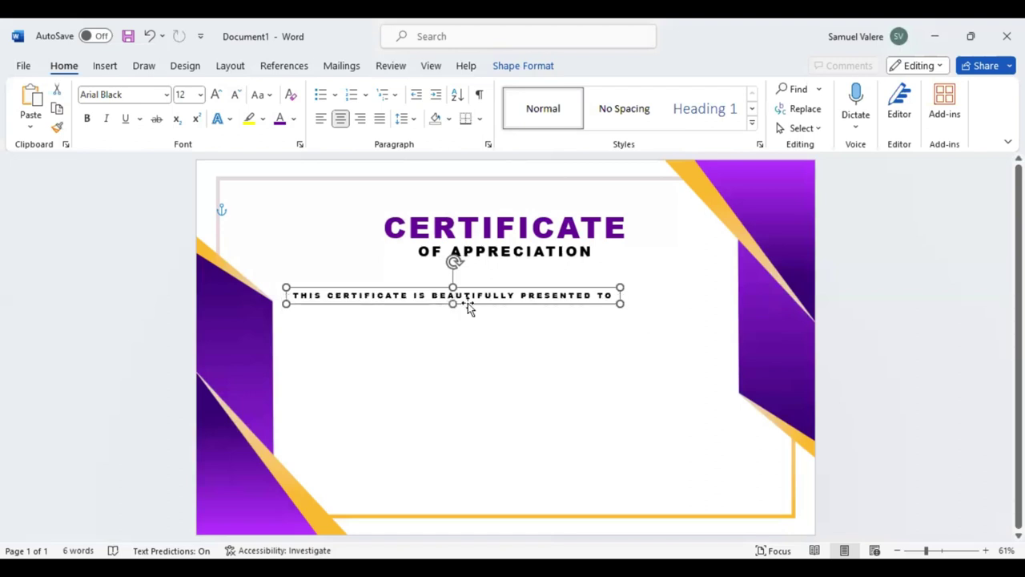
drag(473, 307, 539, 308)
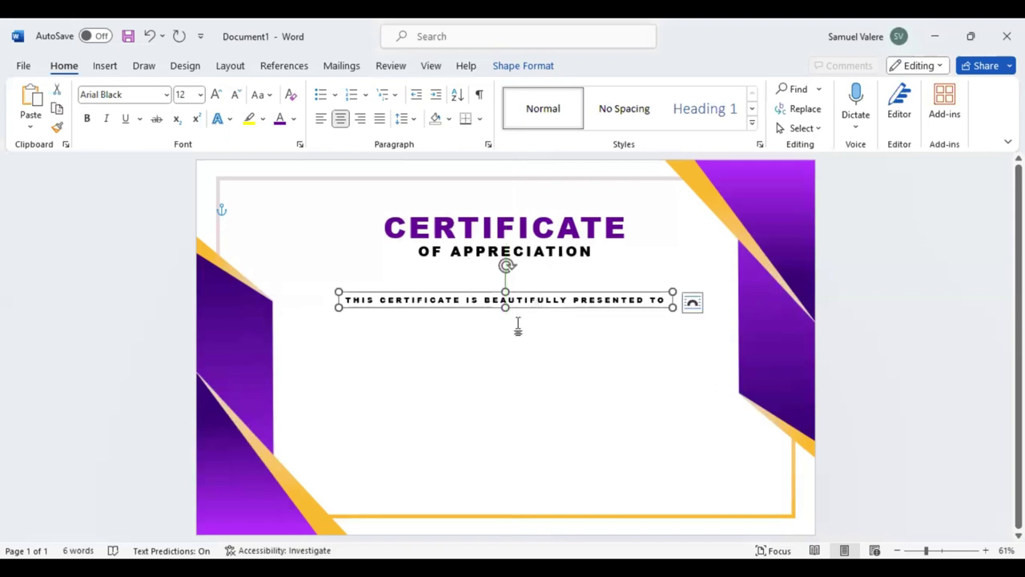
Draw a text box below the presented-to line and type the recipient's name.
click(105, 66)
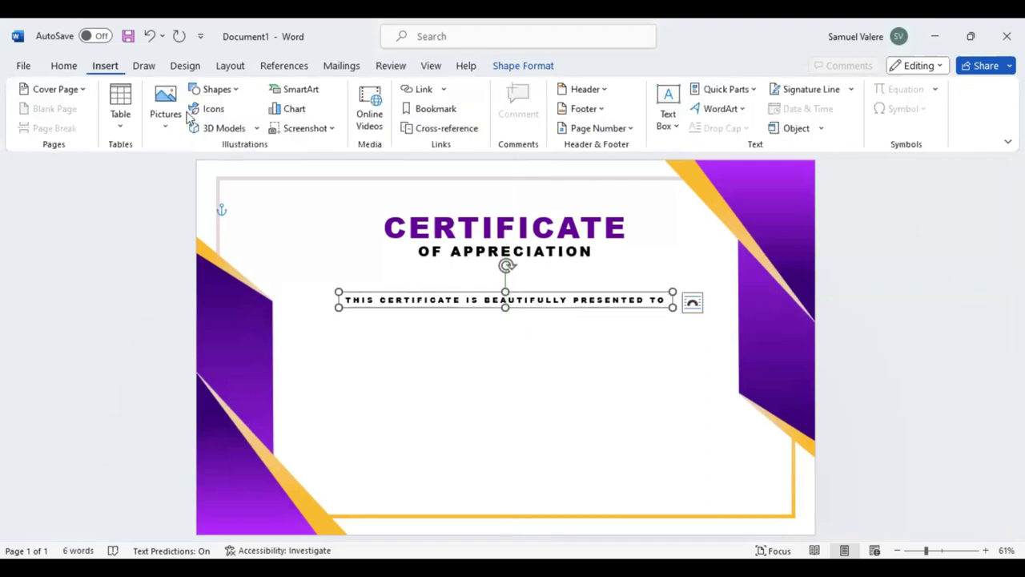
click(231, 96)
click(202, 152)
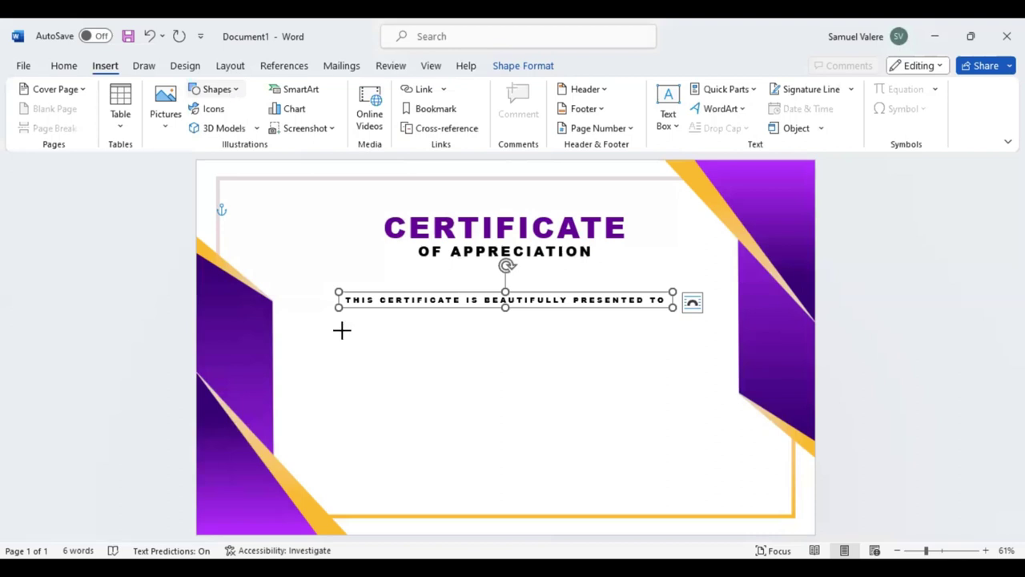
drag(378, 343, 633, 394)
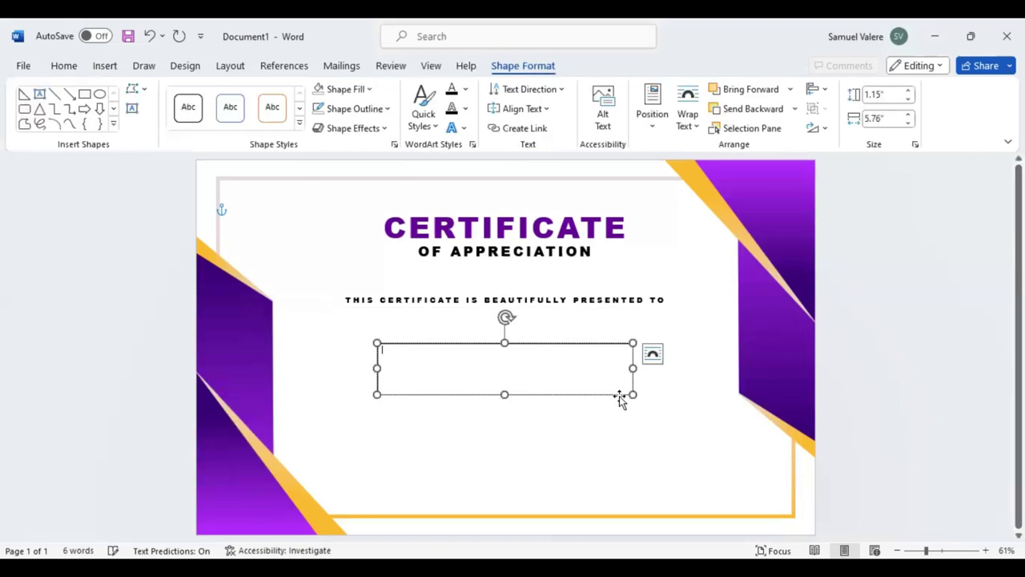
text(Name)
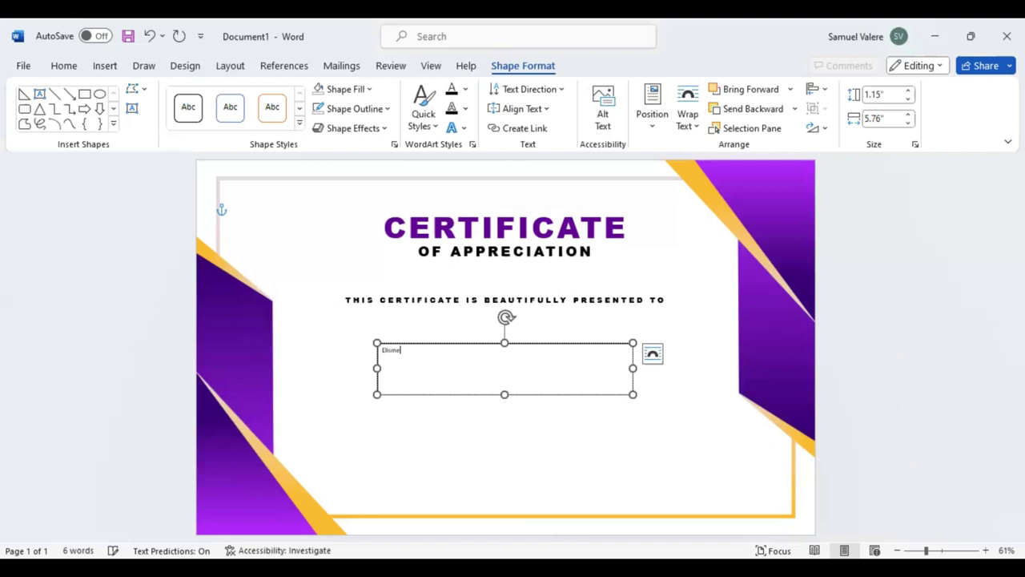
text( Jeff)
text(schoubine)
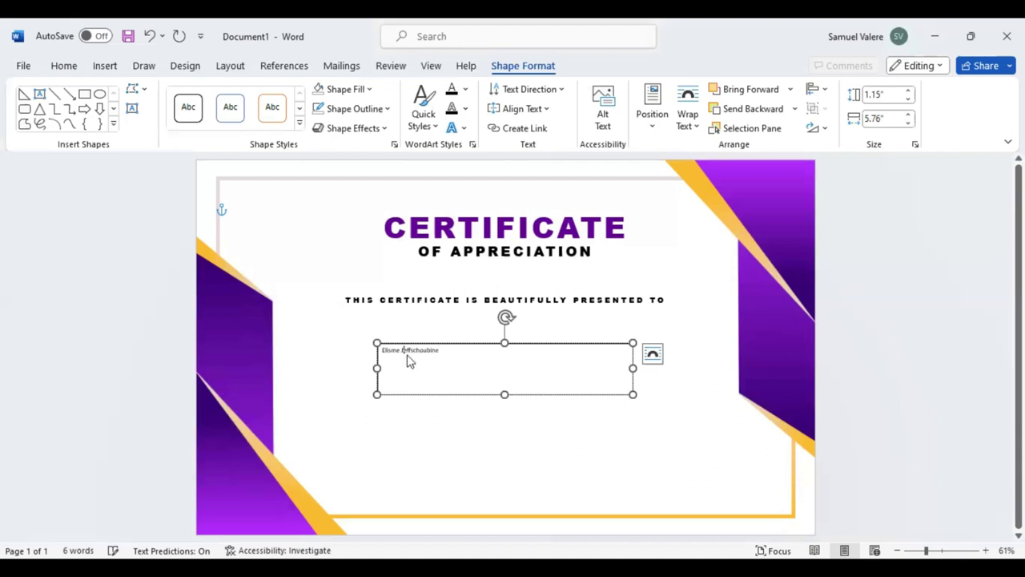
Centre the name and set it in Edwardian Script ITC, enlarged to 110 pt.
key(ctrl+a)
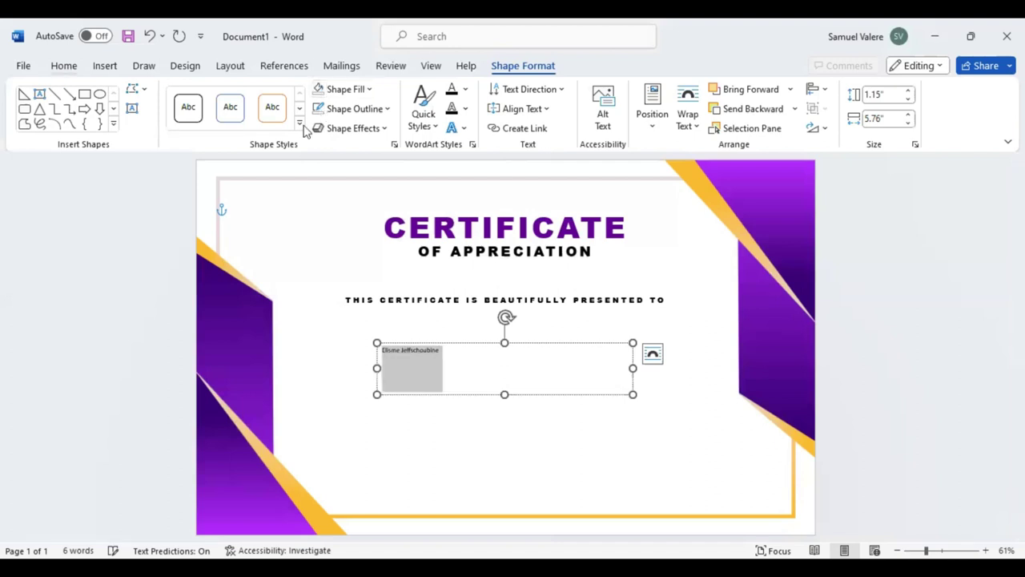
key(ctrl+e)
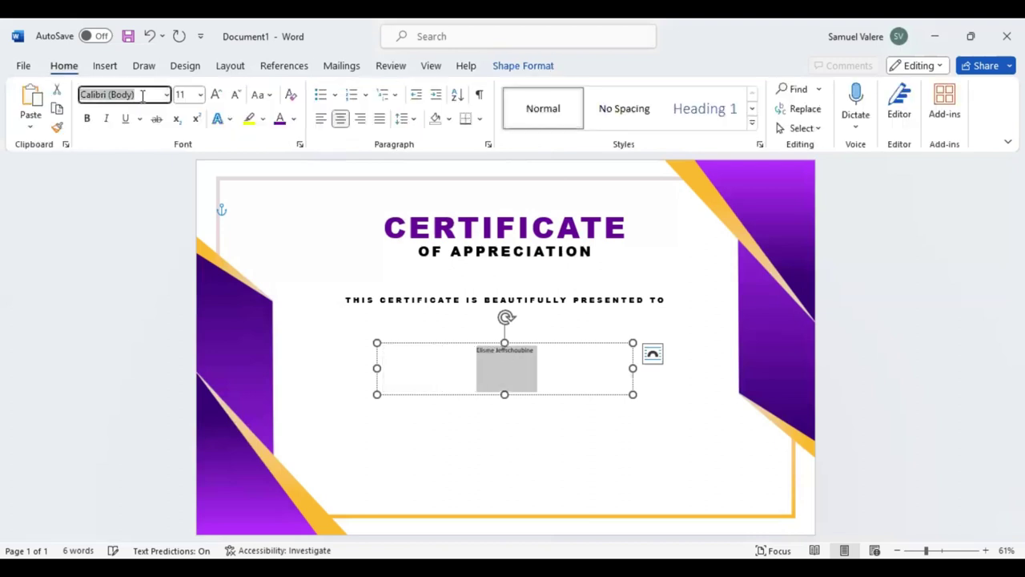
text(Edwardian Script ITC)
key(Return)
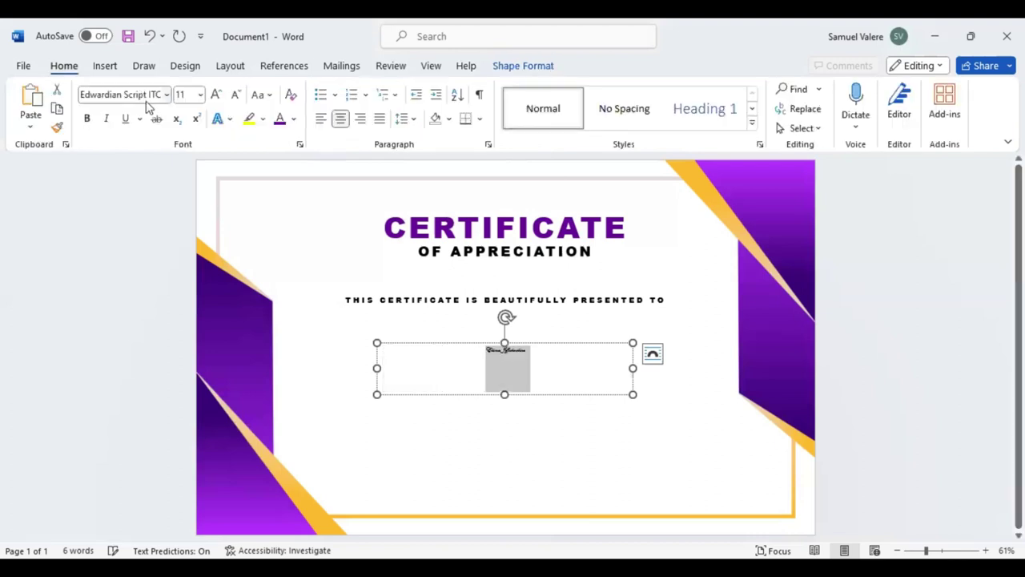
click(215, 94)
click(216, 94)
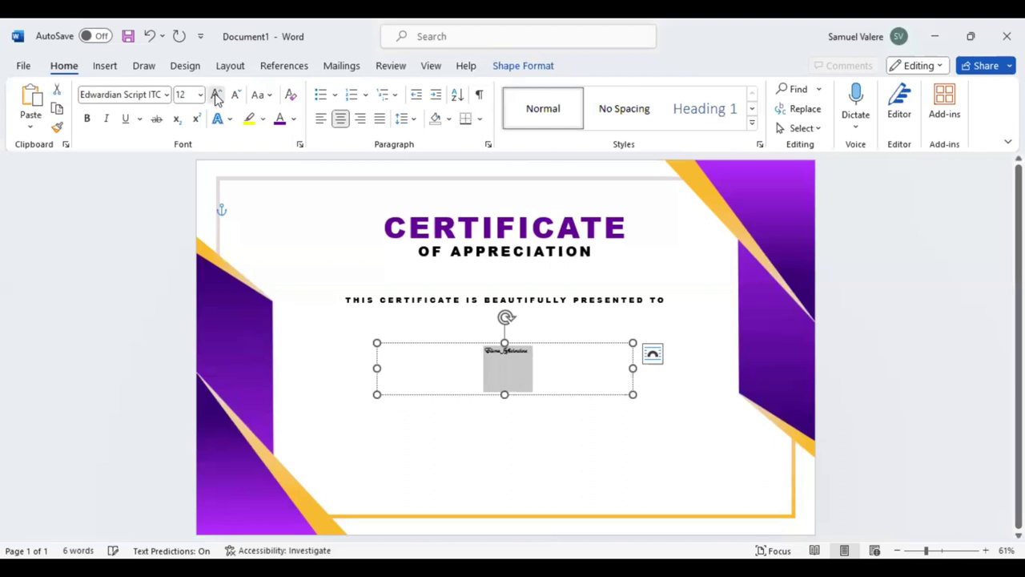
click(216, 94)
click(216, 95)
click(215, 94)
click(215, 95)
click(216, 94)
click(216, 94)
click(215, 94)
click(216, 94)
click(215, 95)
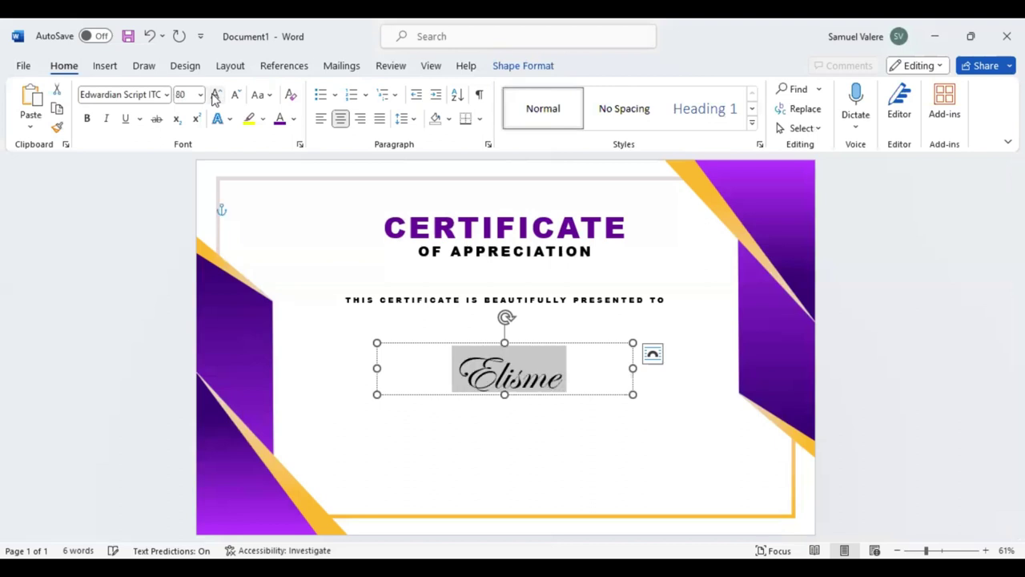
click(214, 95)
click(215, 95)
click(215, 95)
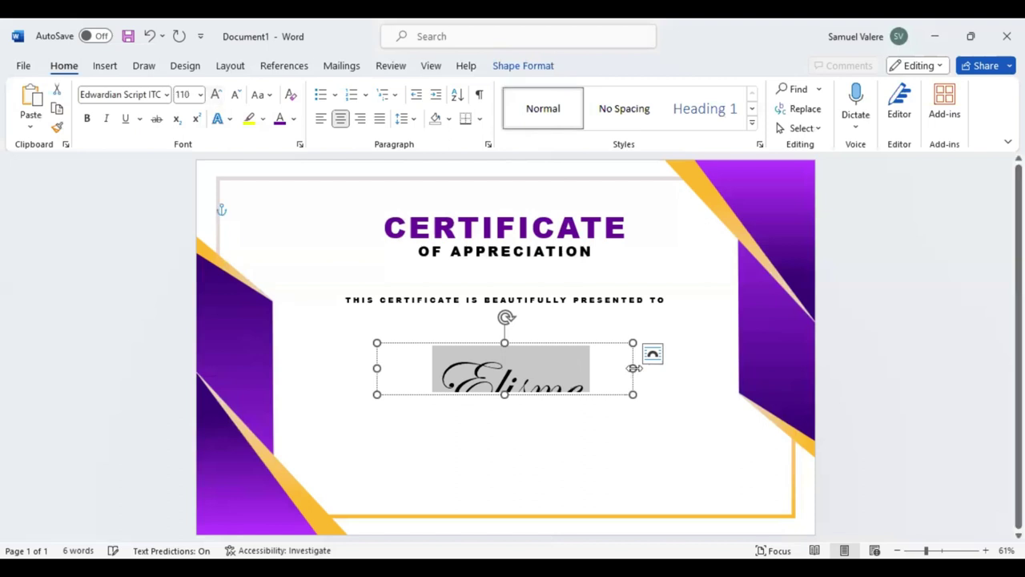
Widen and heighten the name box so the name fits, and centre it below the presented-to line.
click(377, 367)
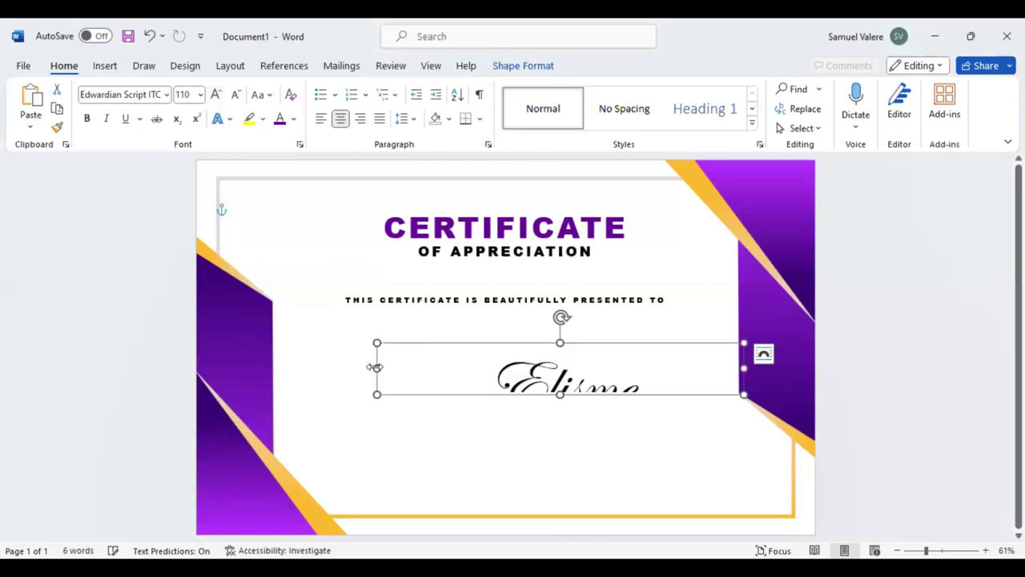
drag(376, 367, 276, 367)
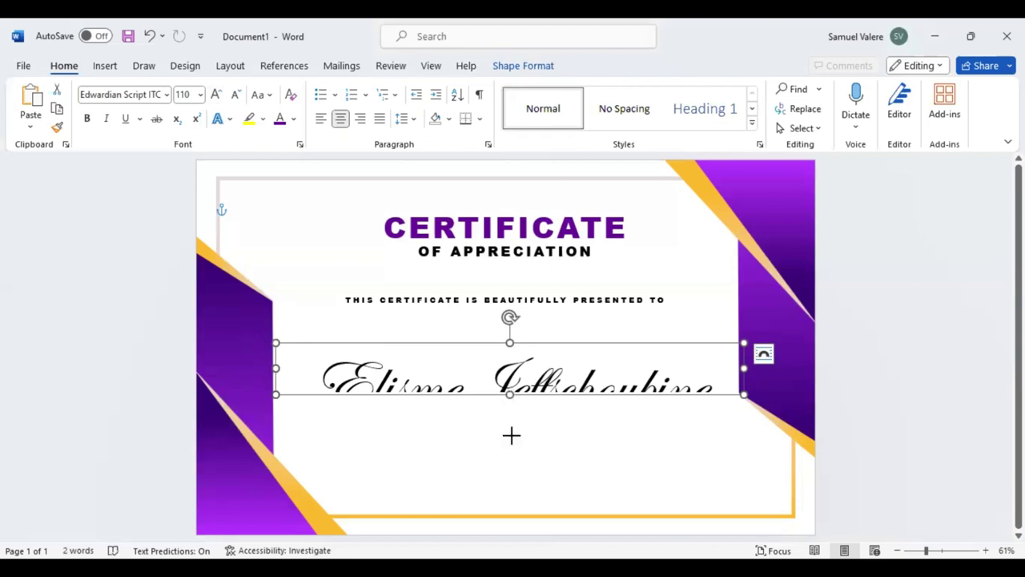
drag(511, 435, 528, 397)
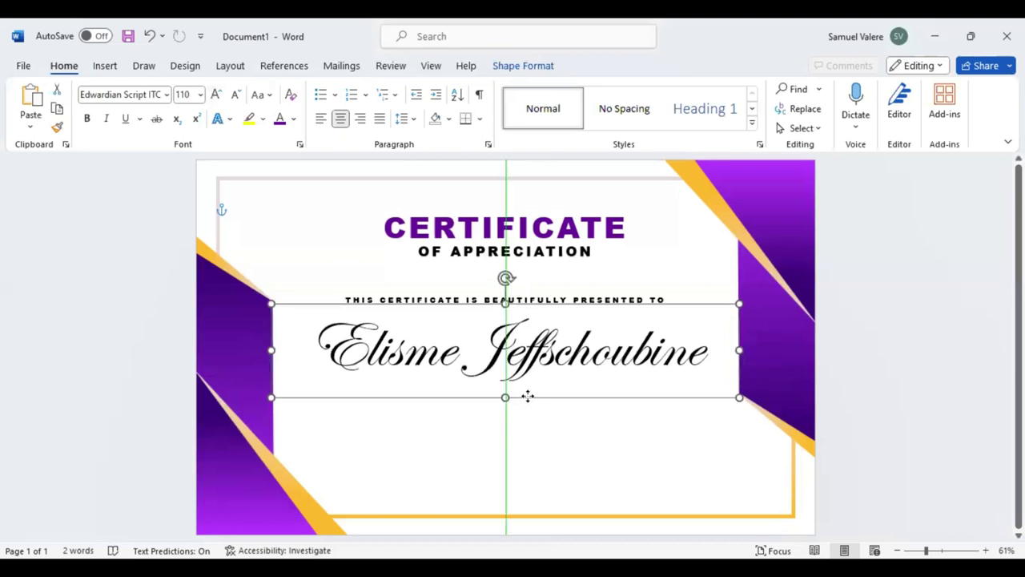
drag(528, 397, 533, 391)
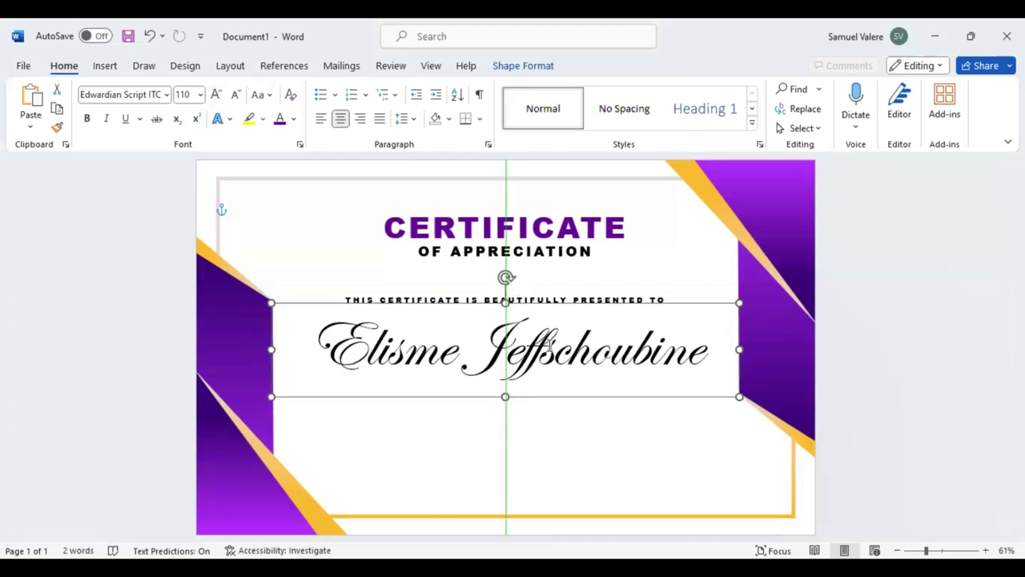
Colour the script recipient name purple and the presented-to line gold.
double_click(551, 351)
triple_click(639, 327)
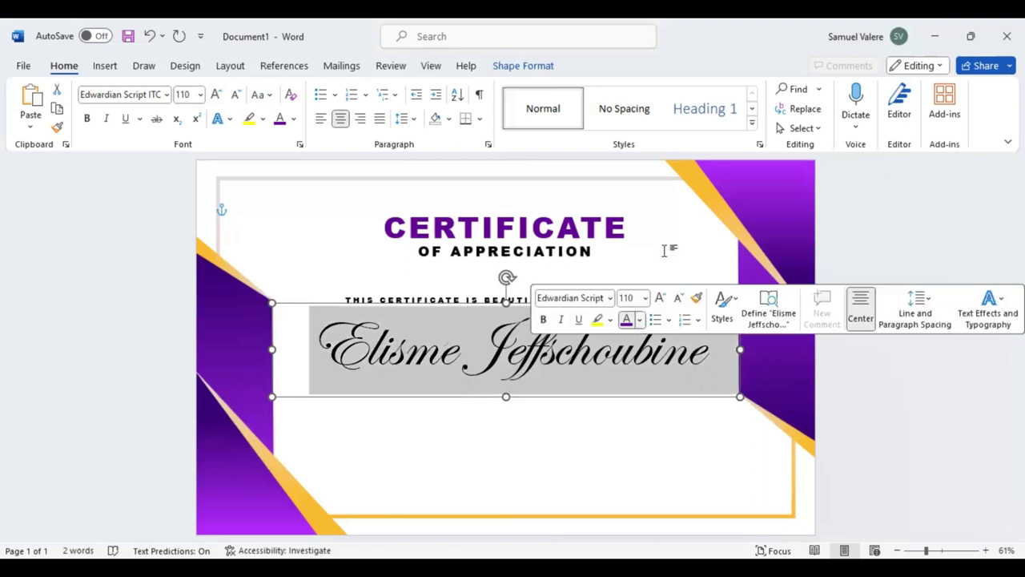
triple_click(467, 300)
click(564, 272)
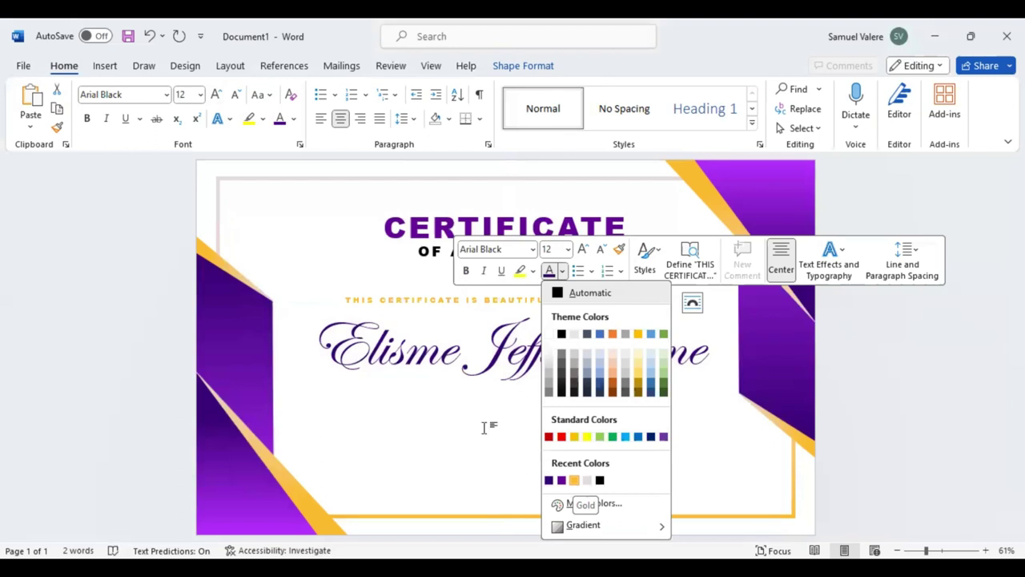
click(336, 189)
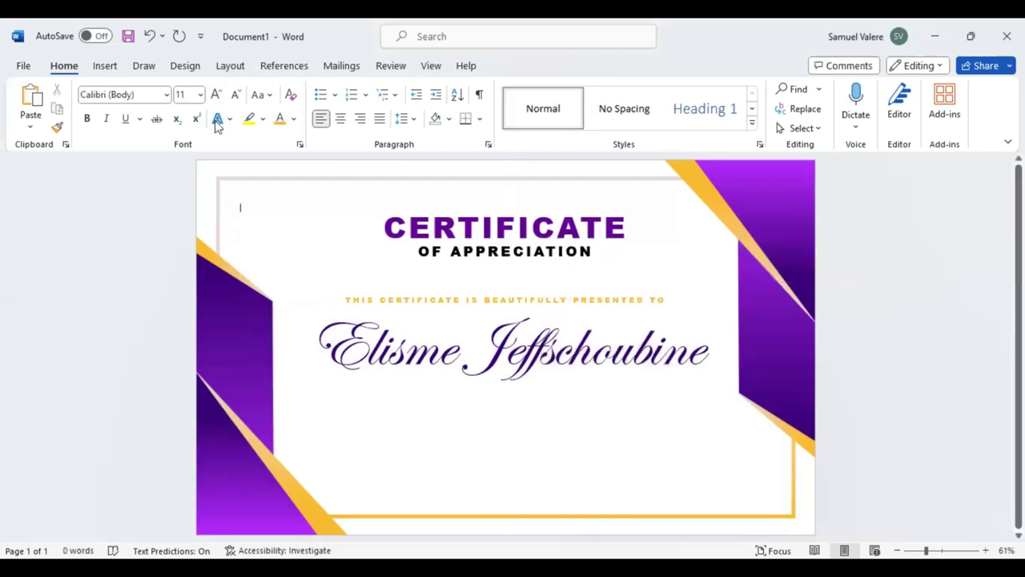
click(383, 295)
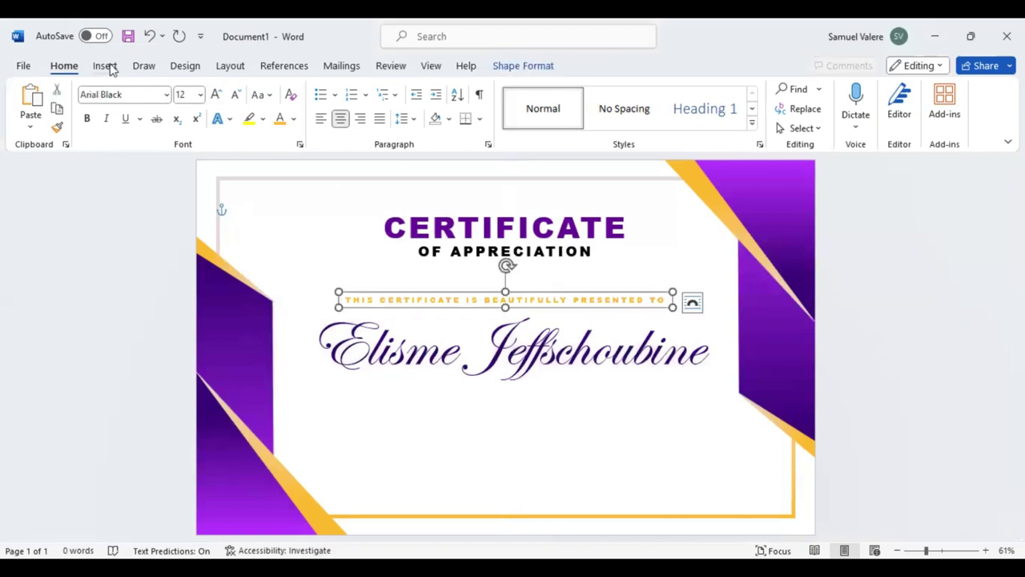
click(107, 65)
Draw a text box below the name, paste the gratitude paragraph, and set it to Arial Black 16 pt.
click(214, 89)
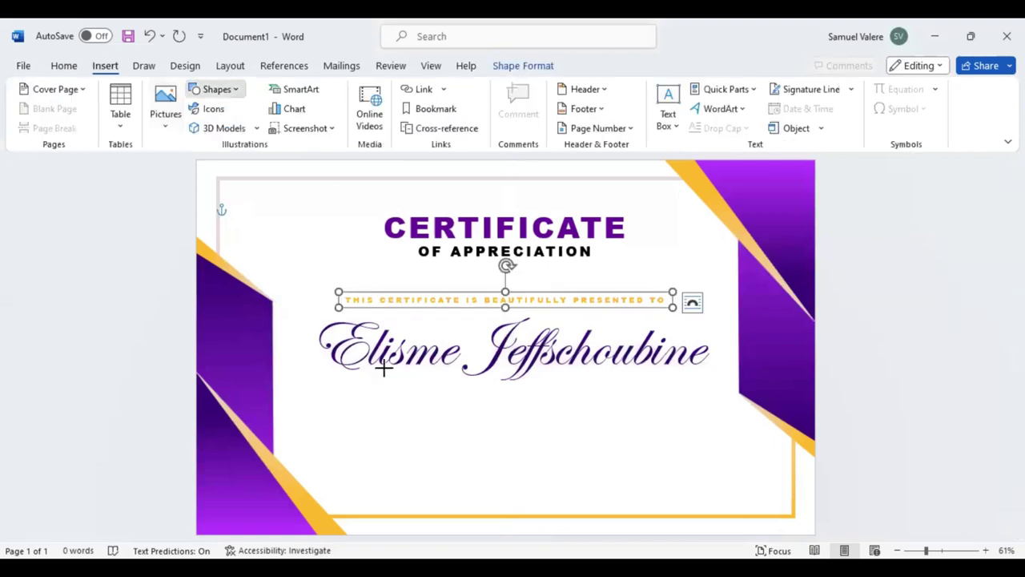
drag(409, 382, 590, 442)
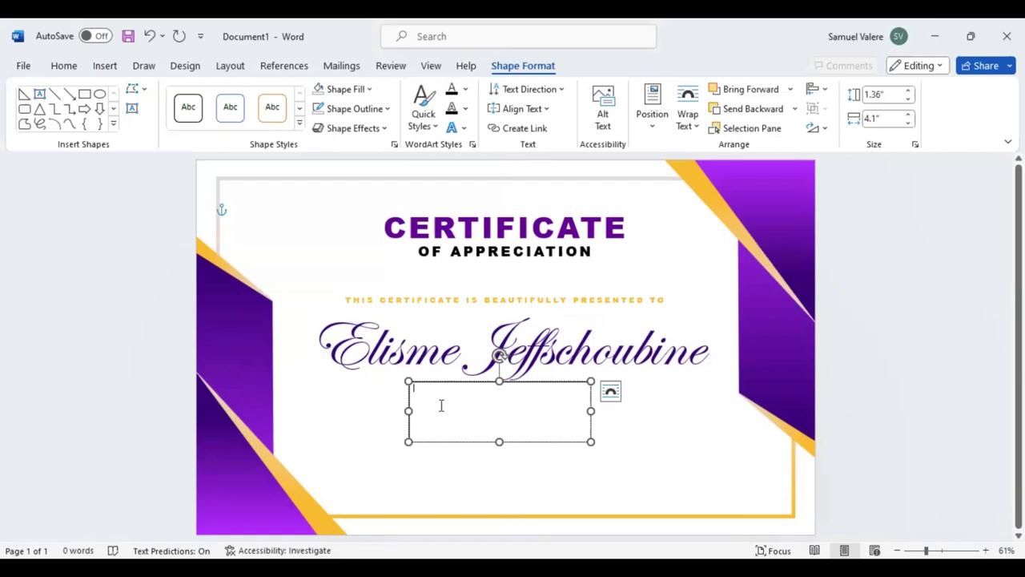
text(With immense gratitude, we acknowledge your outstanding accomplishments. Your consistent dedication, meticulous attention to detail, and relentless pursuit of perfection have transformed challenges into triumphs. This certificate serves as a tribute to your extraordinary contributions.)
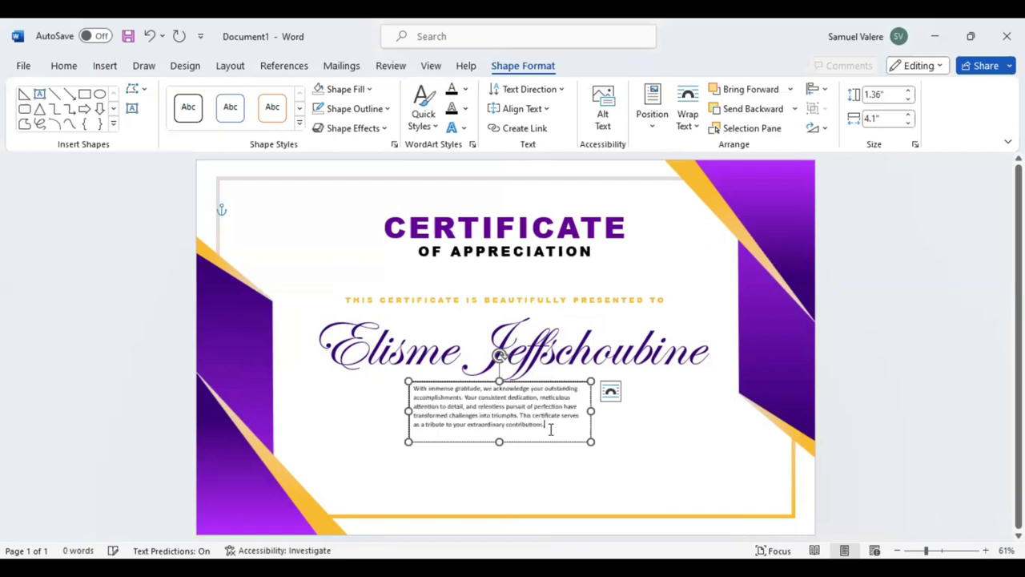
shift+click(417, 390)
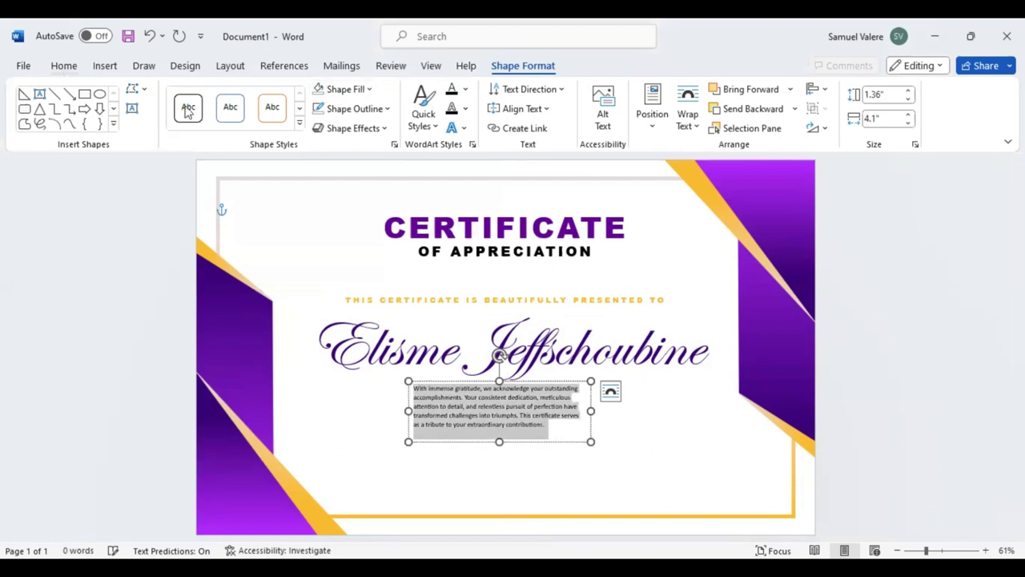
click(63, 66)
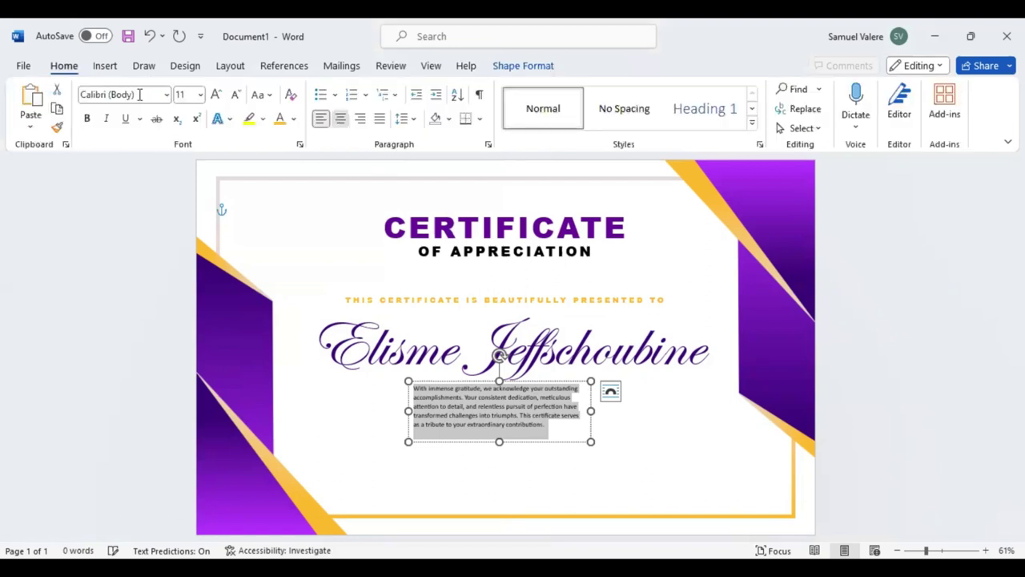
click(136, 94)
text(Arial Black)
key(Return)
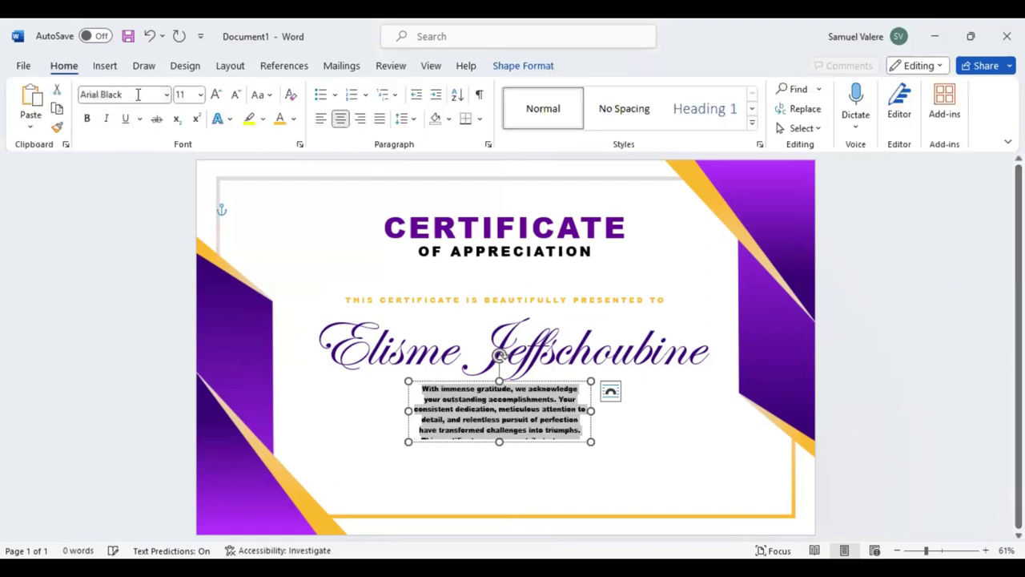
click(216, 93)
click(216, 94)
click(216, 94)
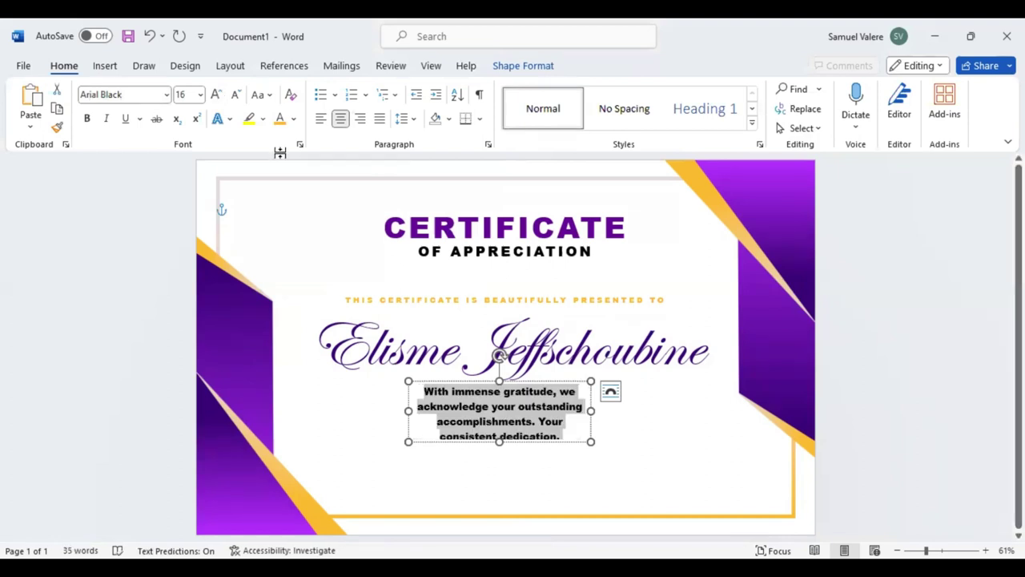
Resize the paragraph box so its text wraps in five lines and shows fully.
drag(590, 411, 685, 410)
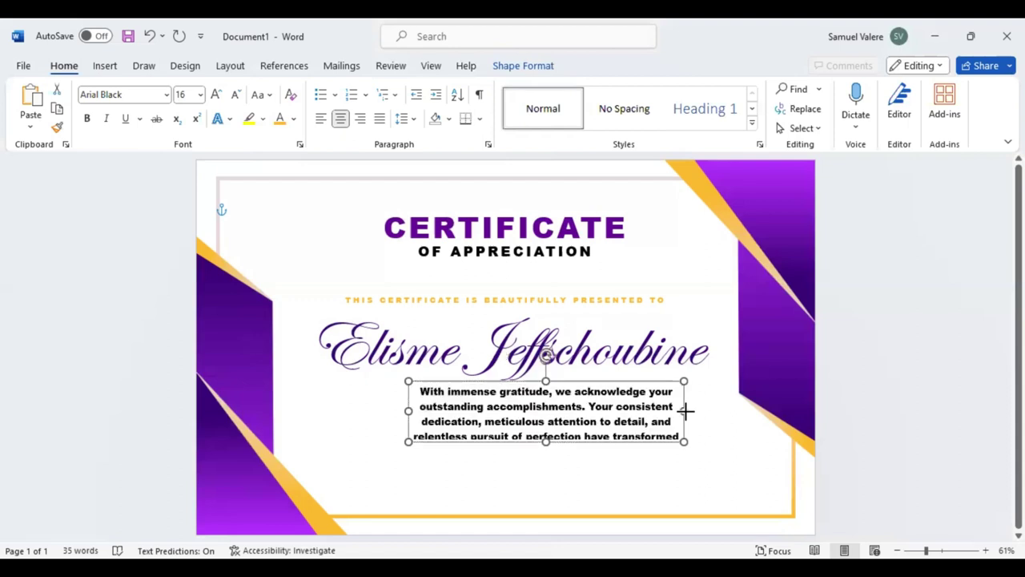
drag(546, 441, 554, 485)
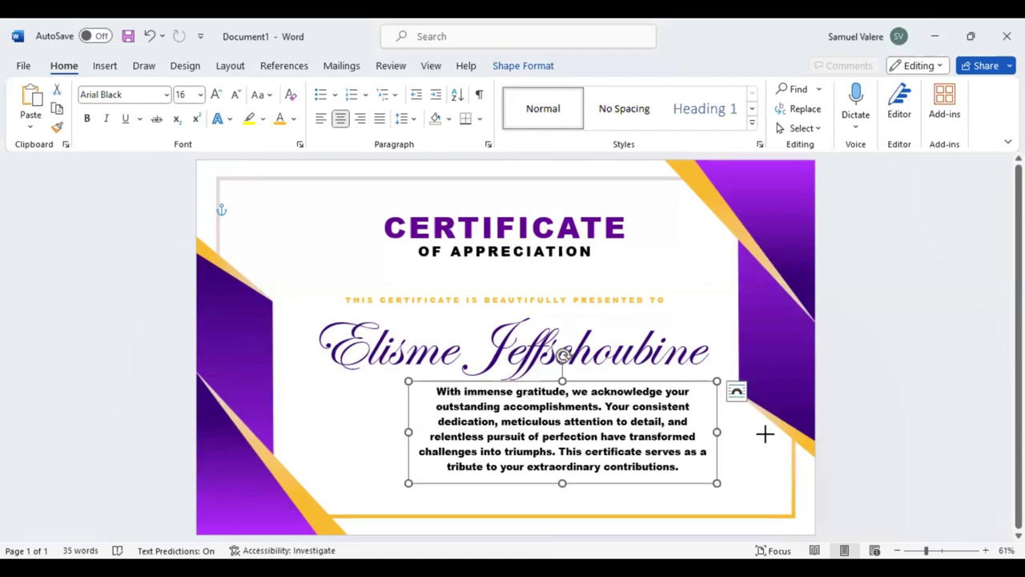
drag(717, 432, 769, 433)
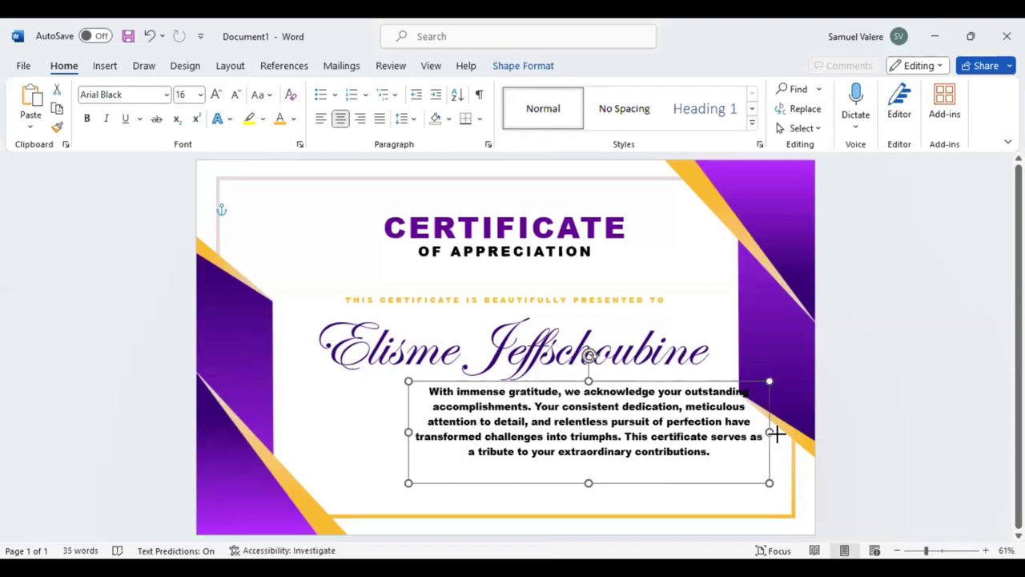
key(ctrl+z)
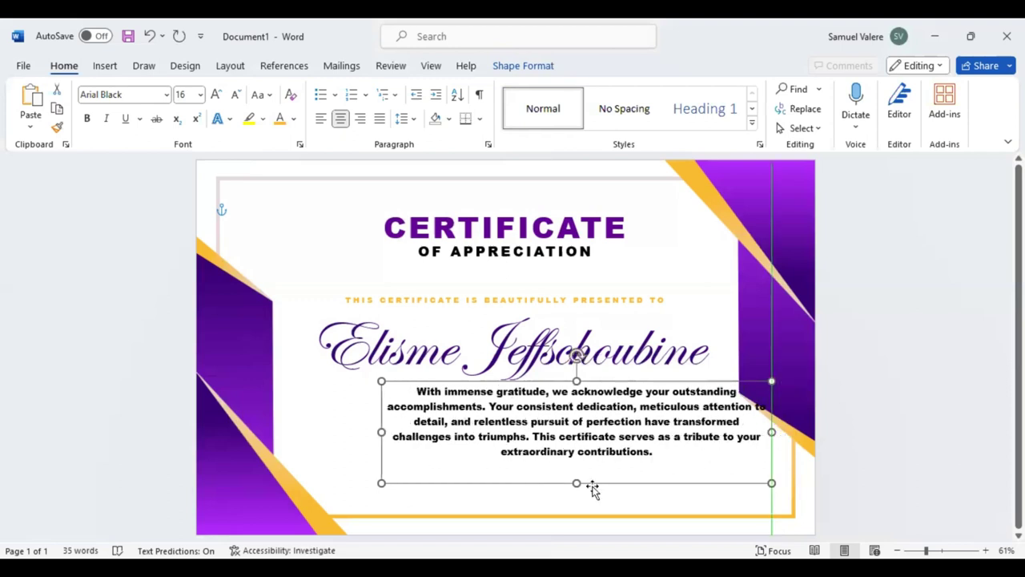
mouse_move(576, 482)
mouse_down()
mouse_move(580, 461)
mouse_move(516, 472)
mouse_up()
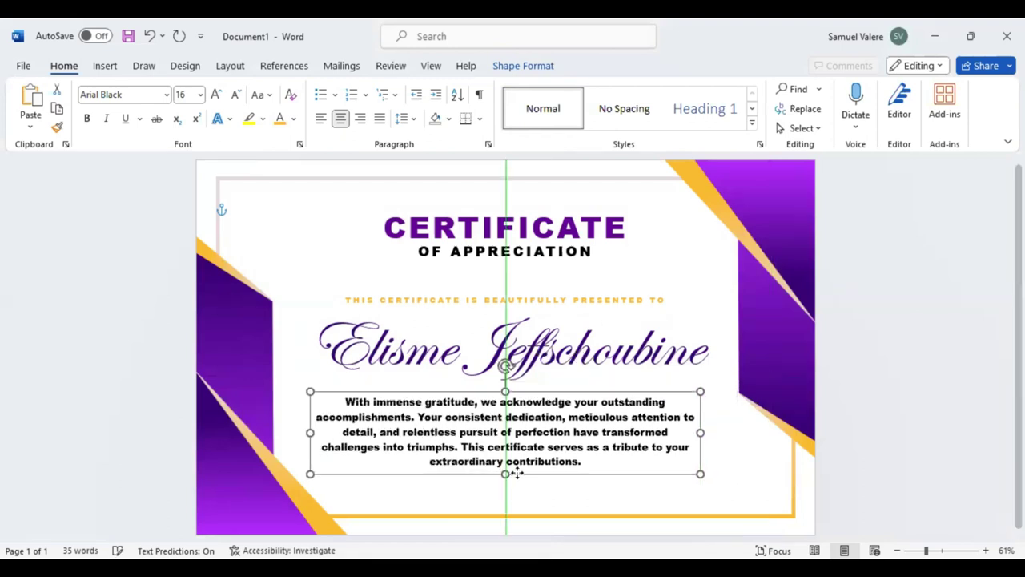
Centre the paragraph box and nudge the name and presented-to line up for even spacing.
drag(516, 472, 518, 471)
key(Tab)
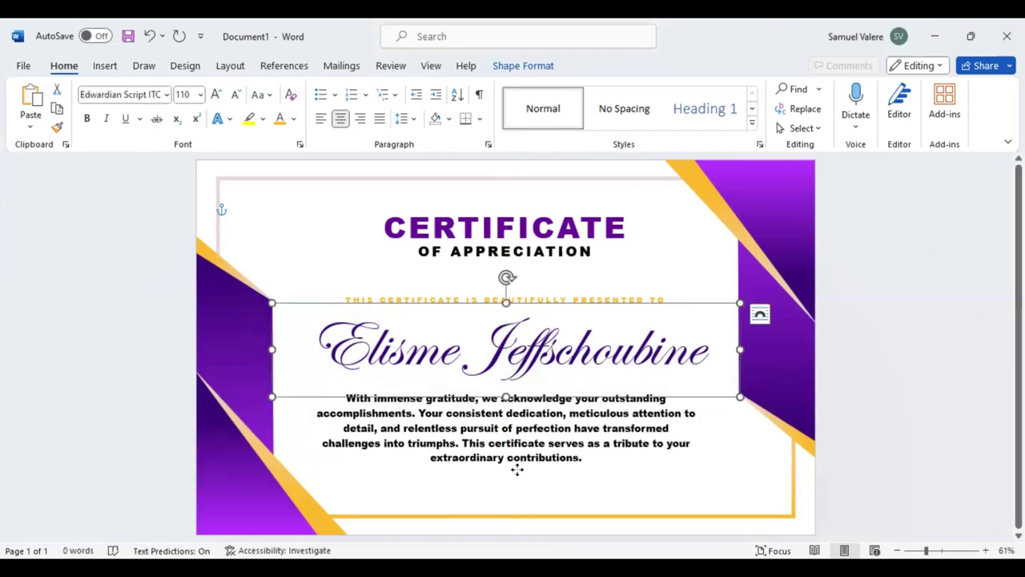
key(Up)
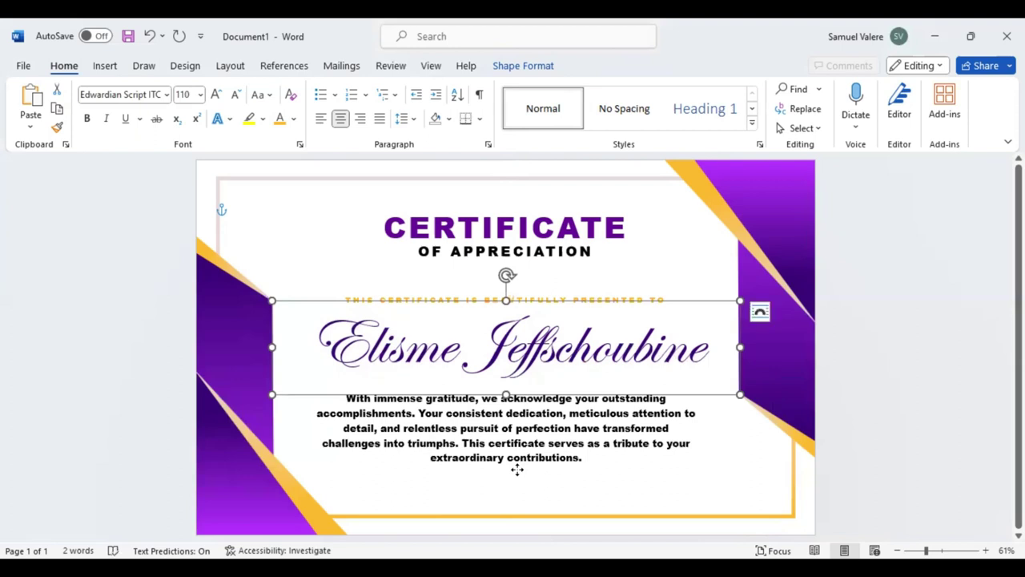
key(Tab)
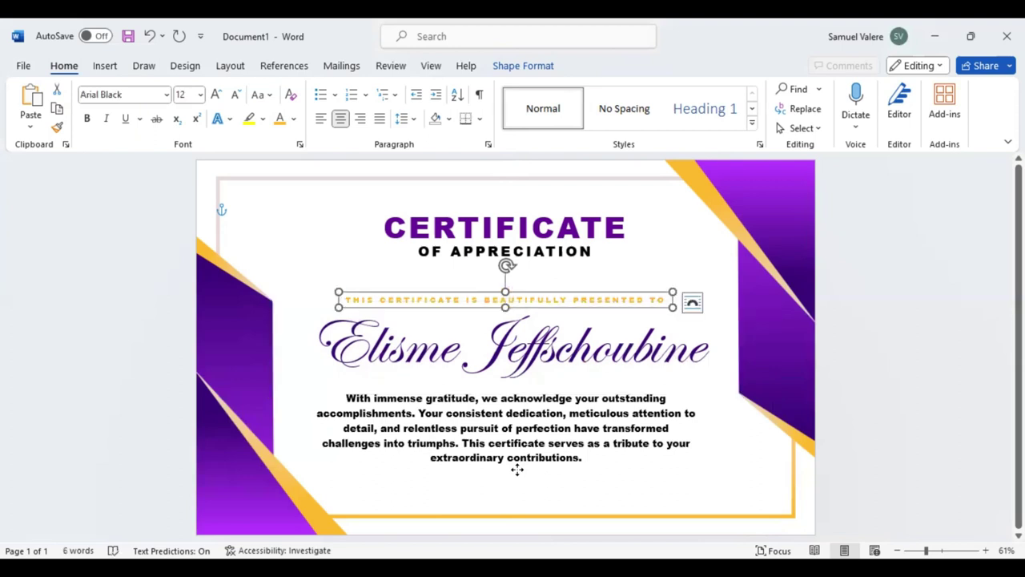
key(Up)
key(Up)
key(Up)
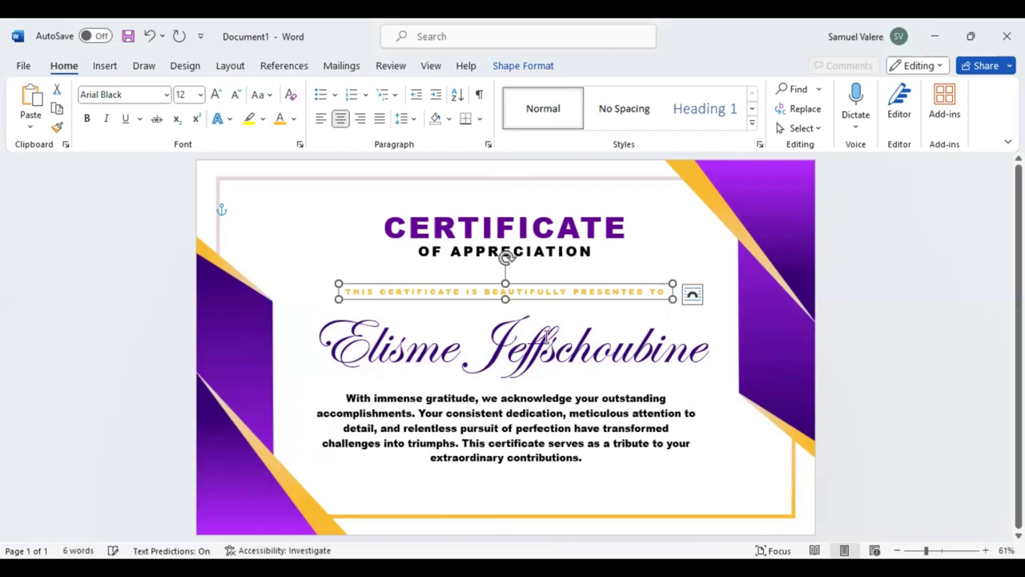
key(shift+Tab)
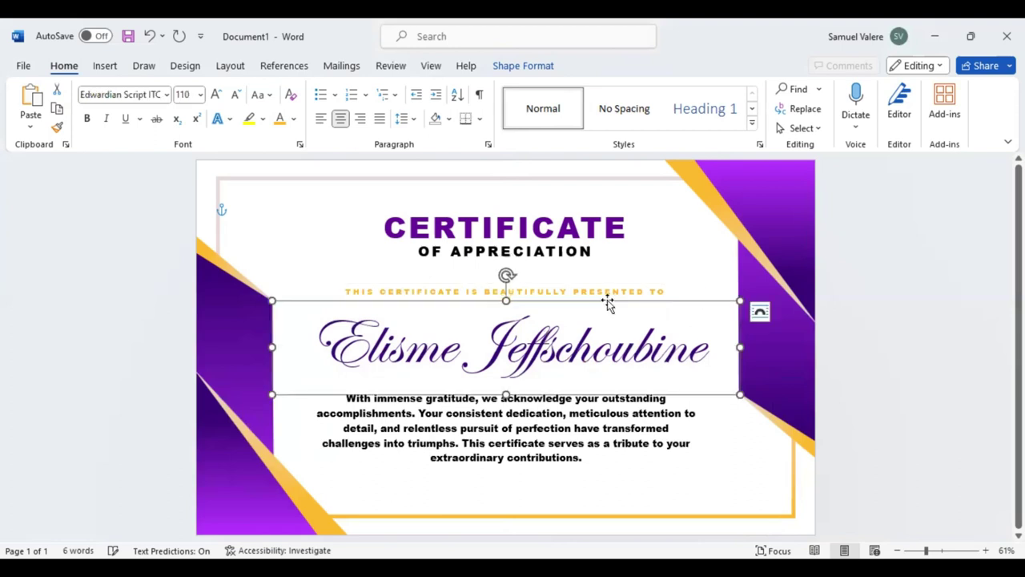
key(Up)
key(Up)
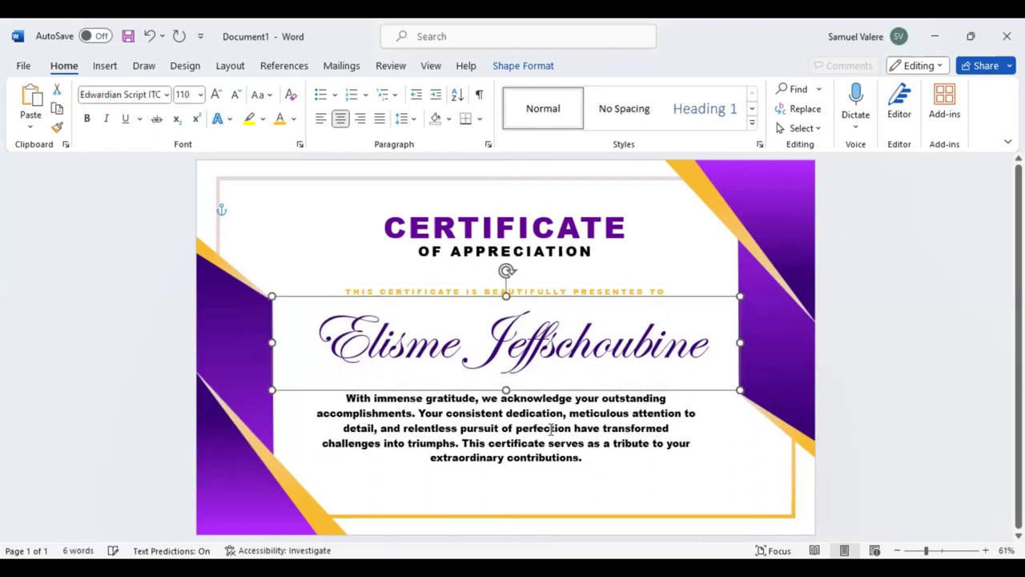
click(551, 428)
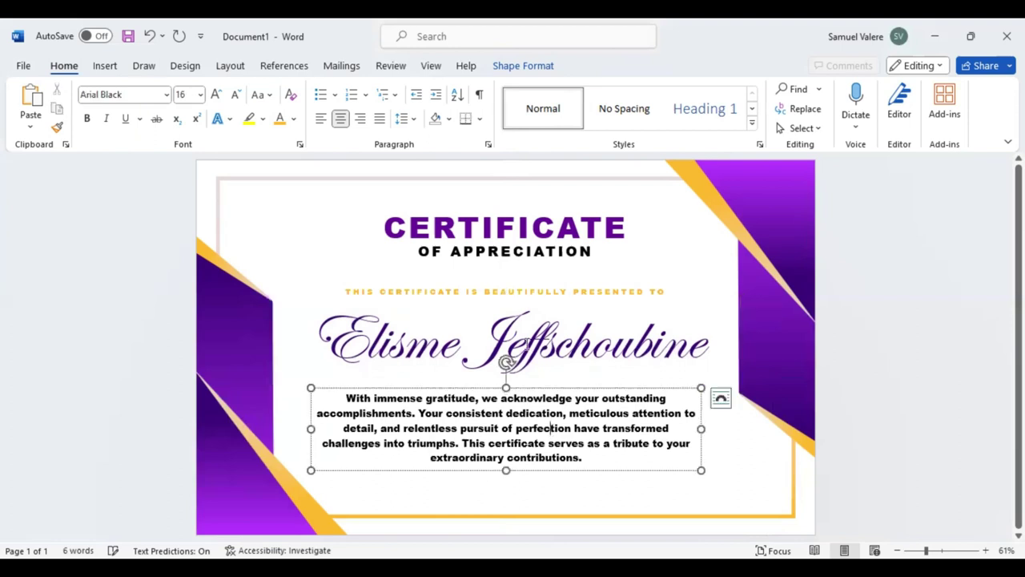
click(547, 387)
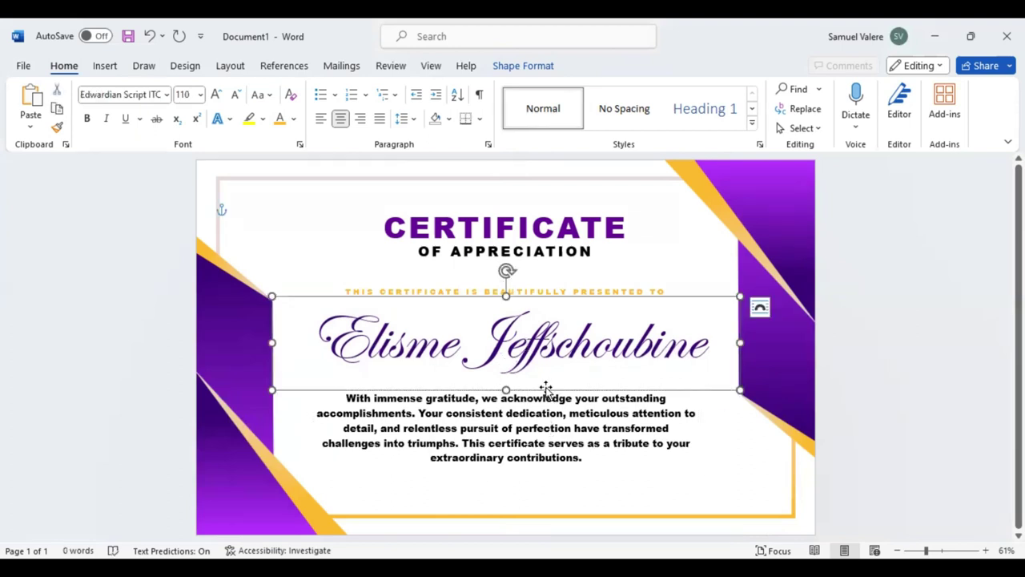
Add a 'Date' text box near the bottom-left corner in Arial Black.
click(109, 69)
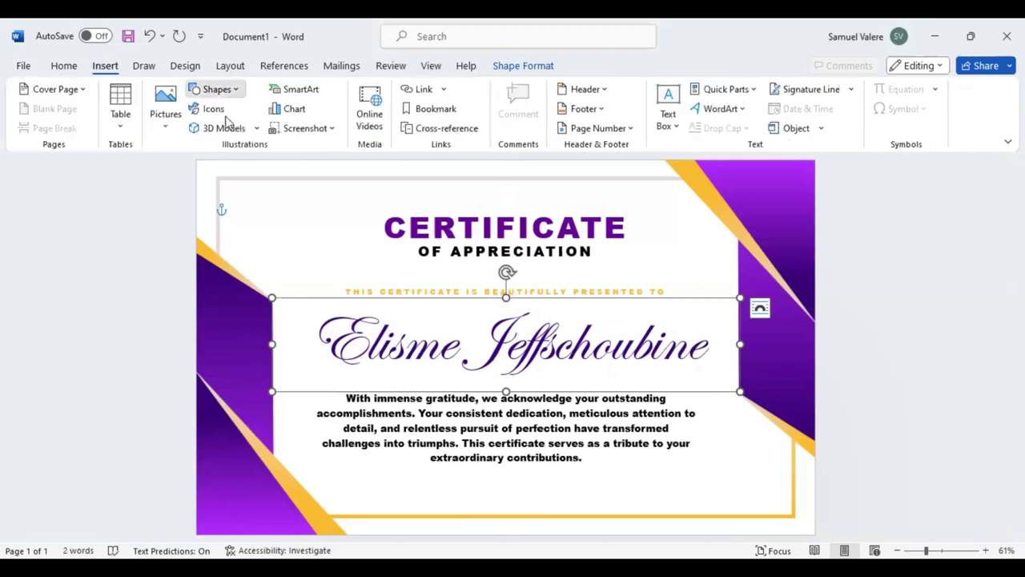
drag(338, 494, 392, 509)
text(Da)
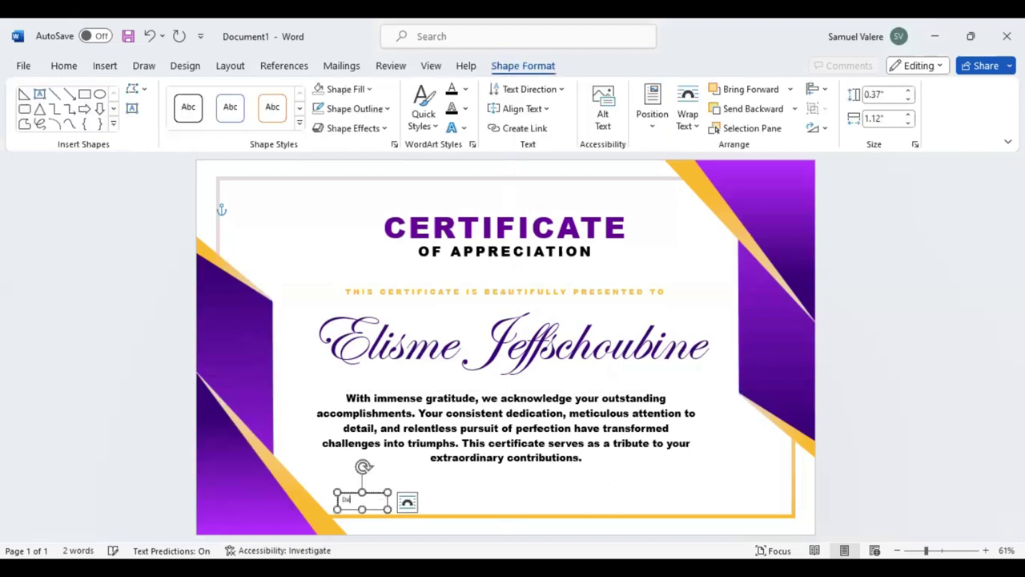
text(te)
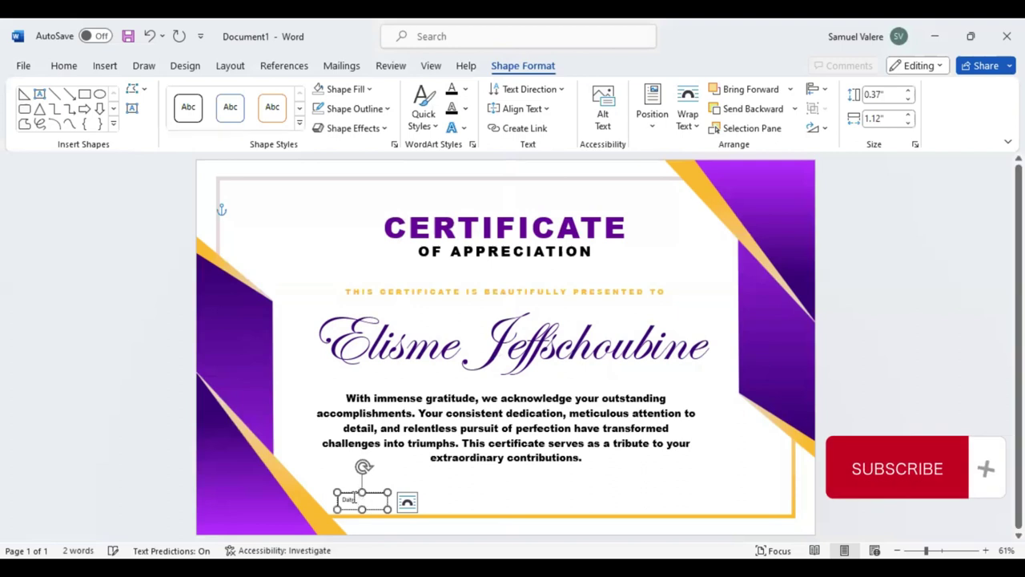
double_click(344, 499)
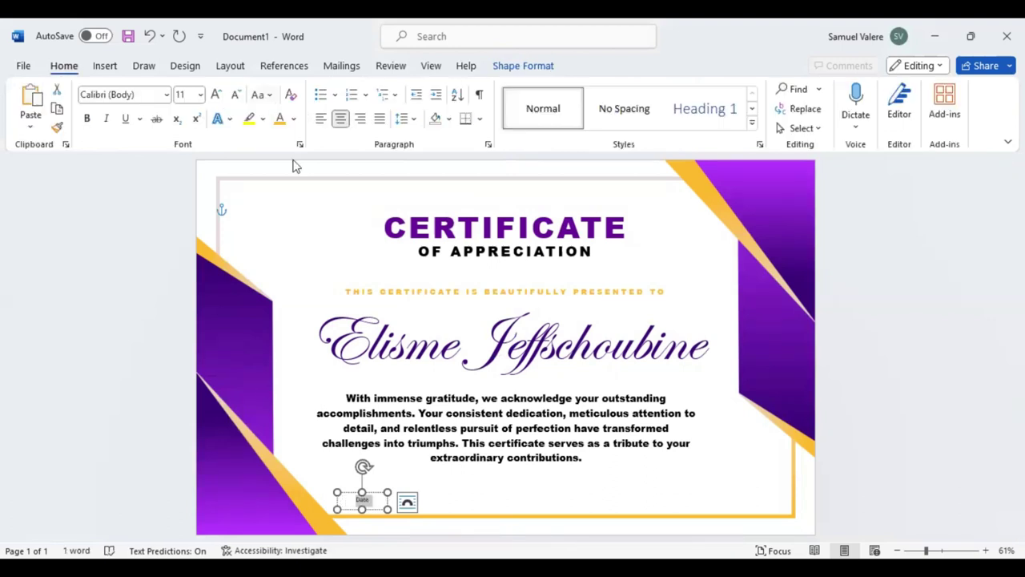
click(139, 95)
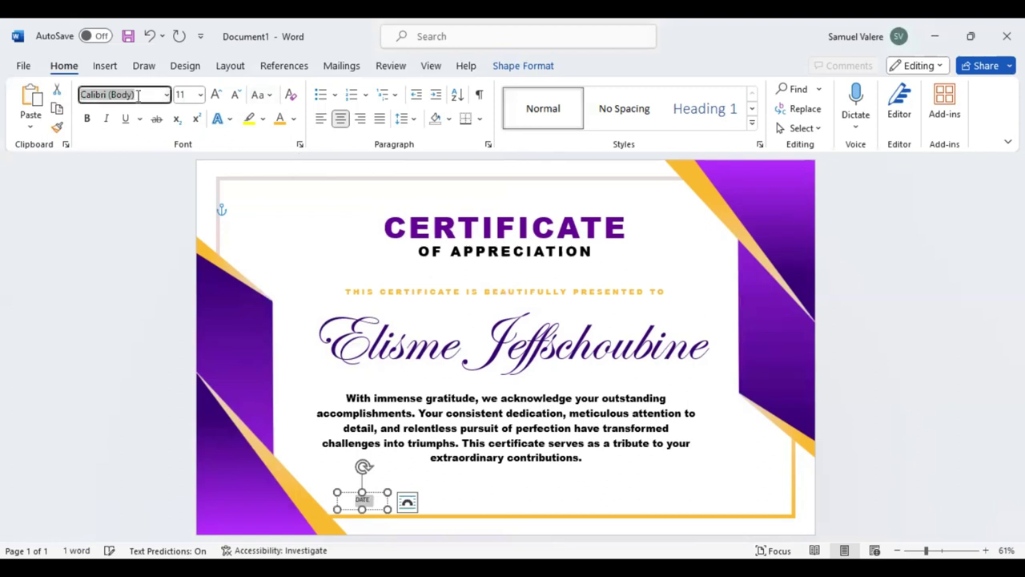
text(Arial Black)
key(Return)
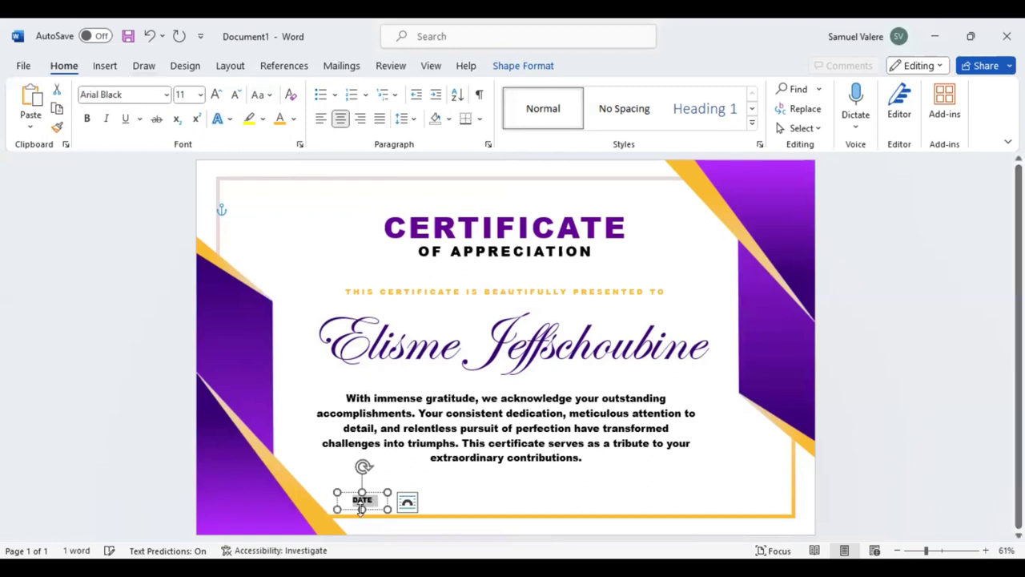
Nudge the DATE box down and place a duplicate at the certificate's bottom right.
click(362, 503)
key(Down)
key(Down)
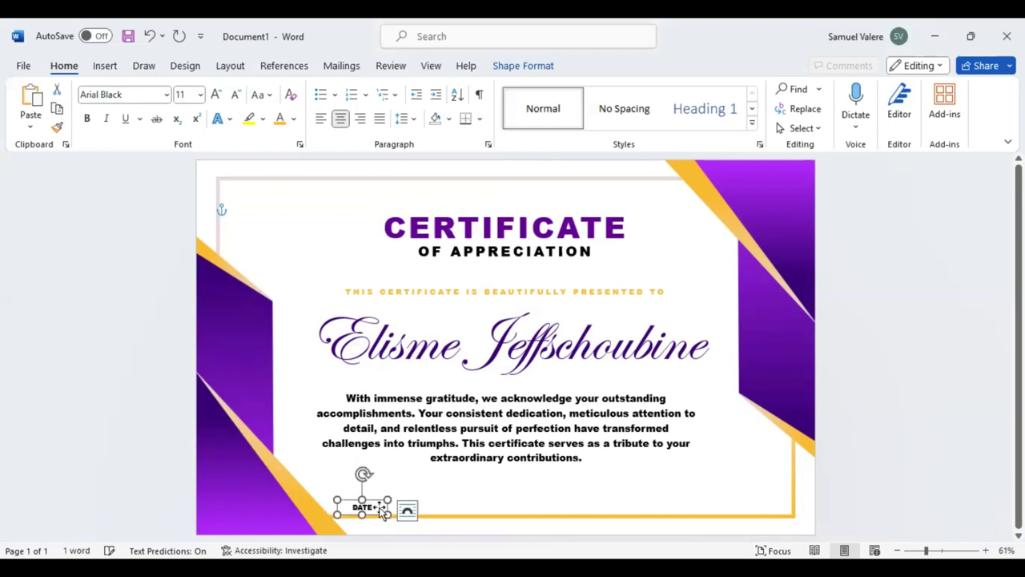
key(ctrl+d)
drag(382, 513, 725, 496)
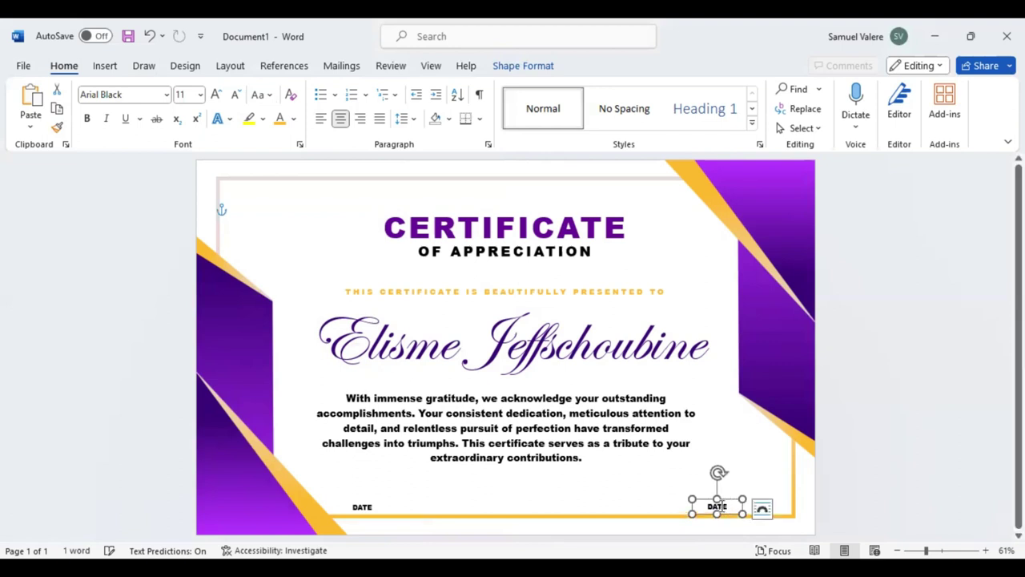
Change the copy's text to 'Signature' in all capitals.
double_click(718, 507)
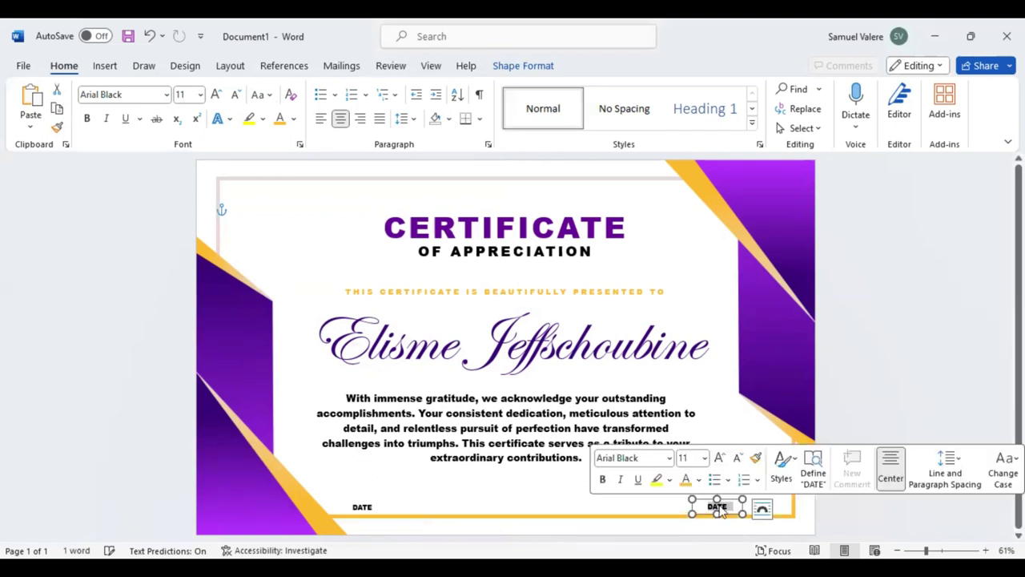
text(Signature)
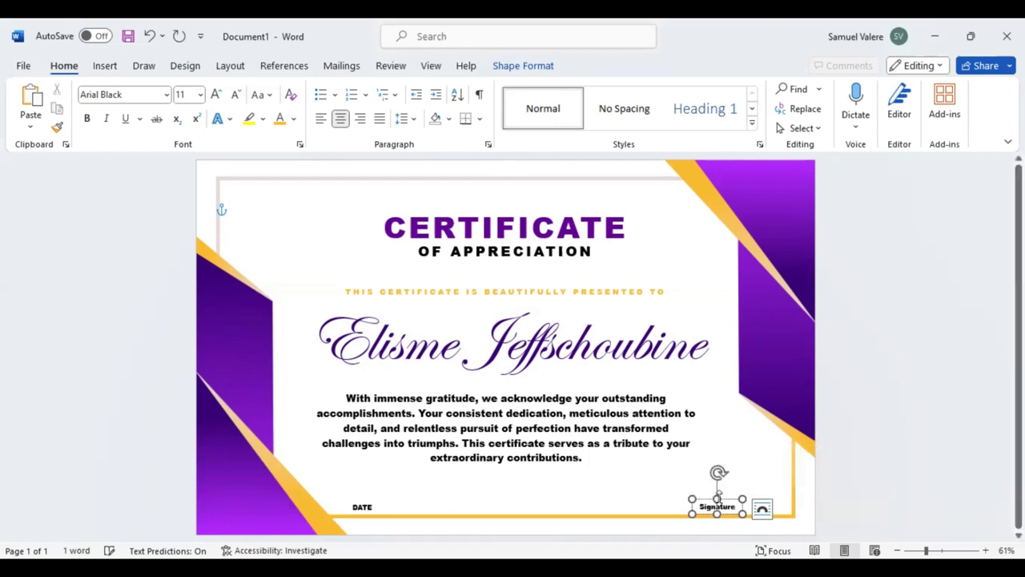
double_click(716, 507)
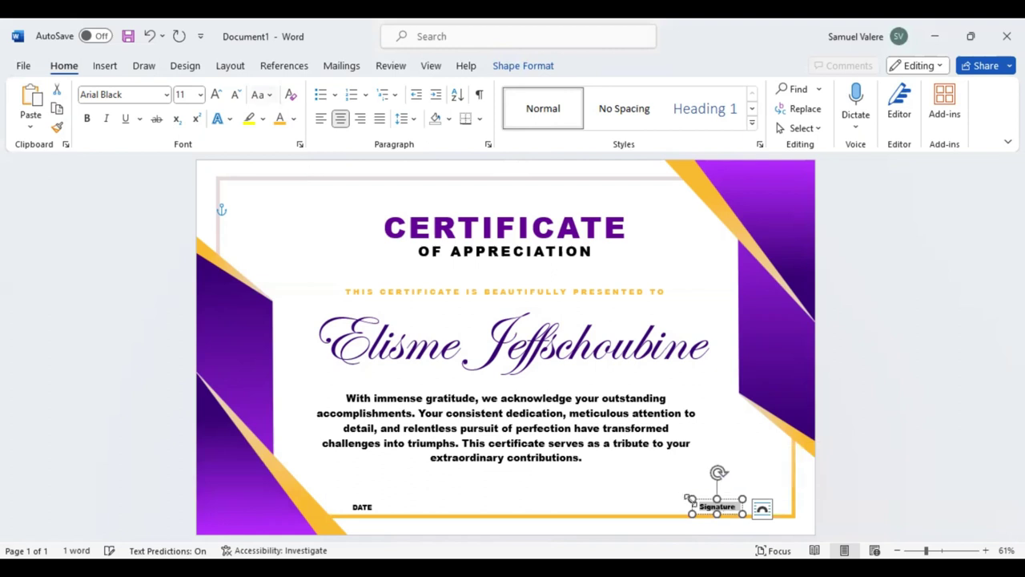
key(shift+F3)
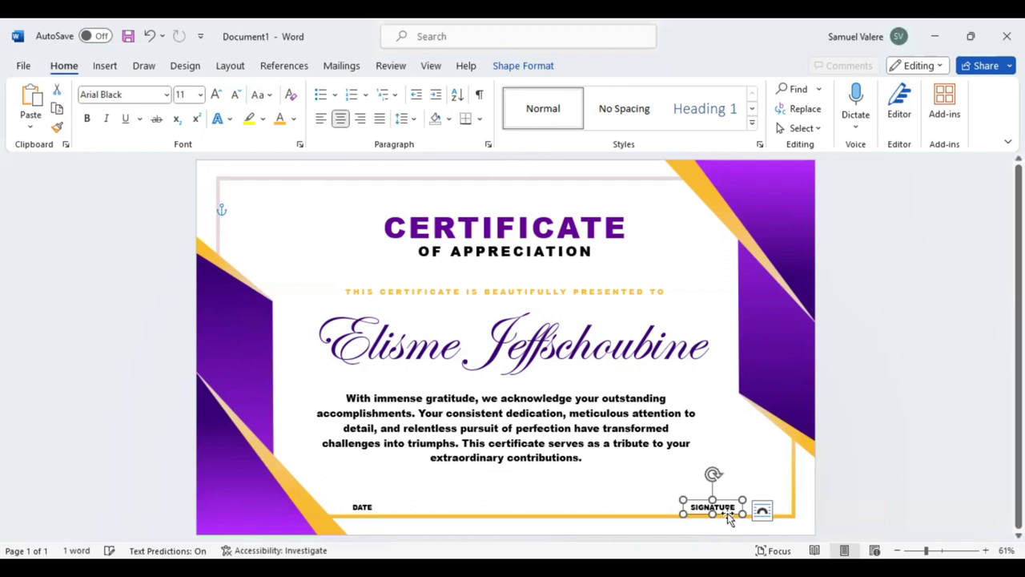
Align the DATE and SIGNATURE boxes together along the bottom border.
drag(727, 513, 730, 513)
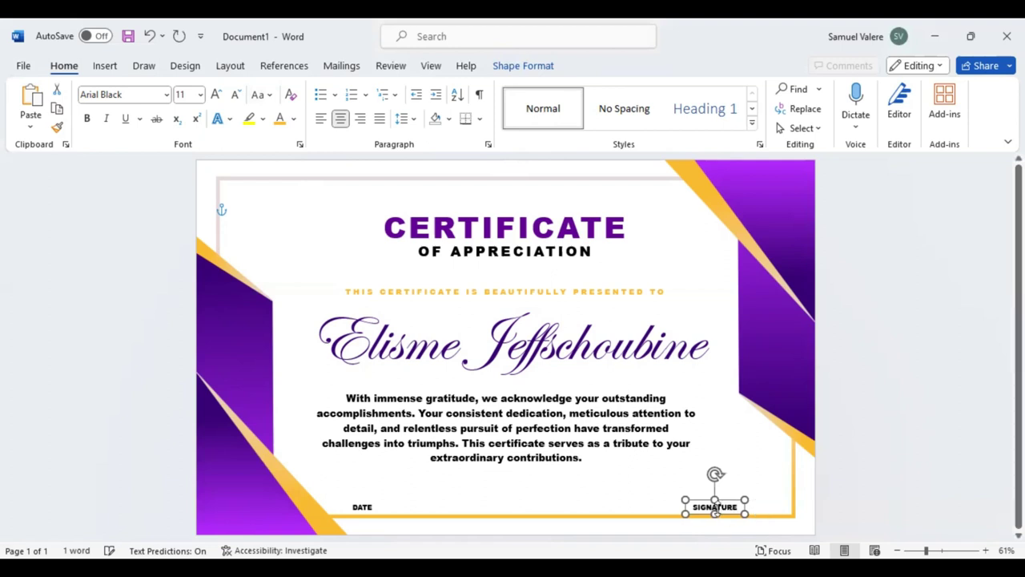
shift+click(365, 506)
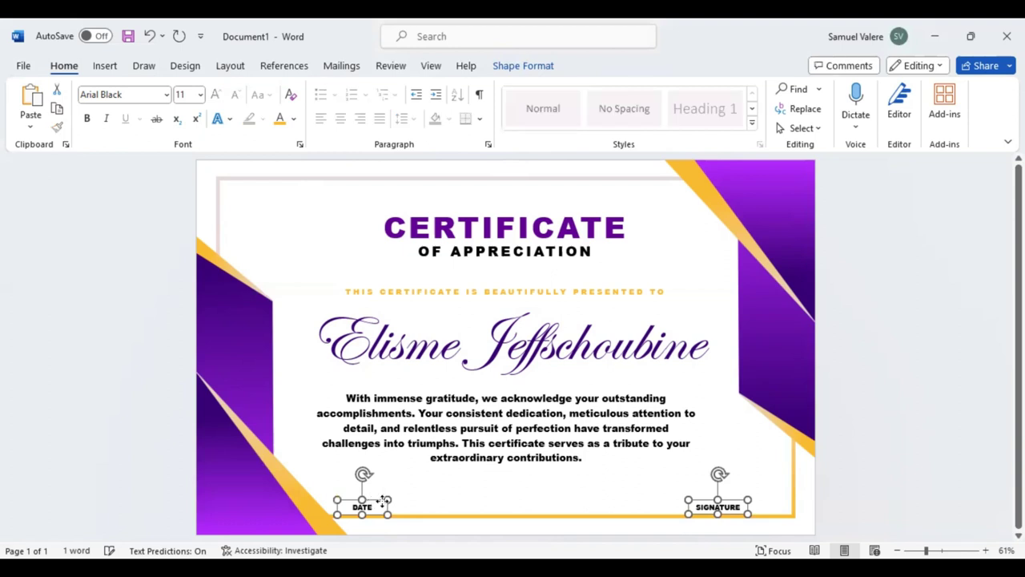
drag(383, 500, 375, 499)
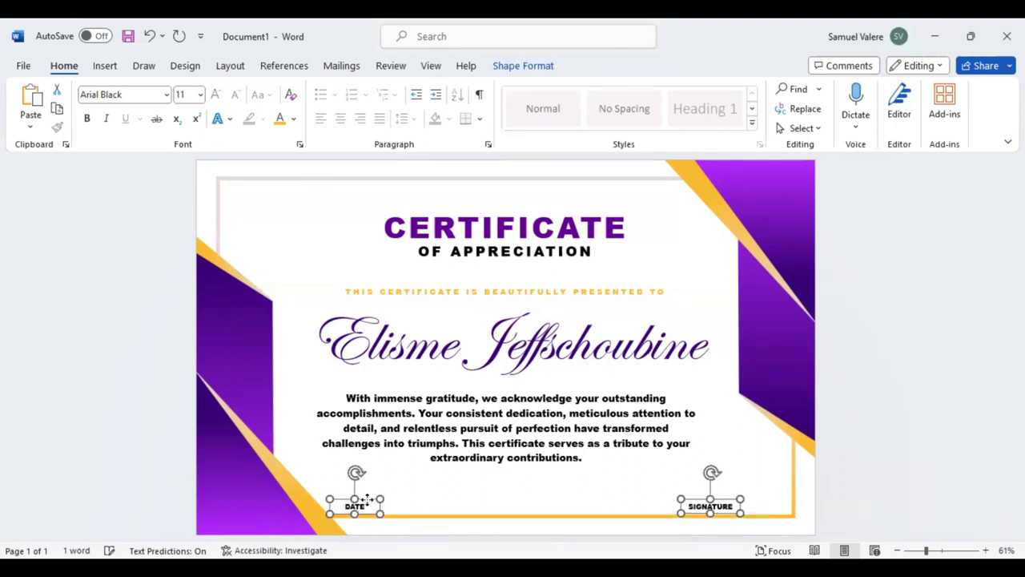
click(734, 481)
click(724, 502)
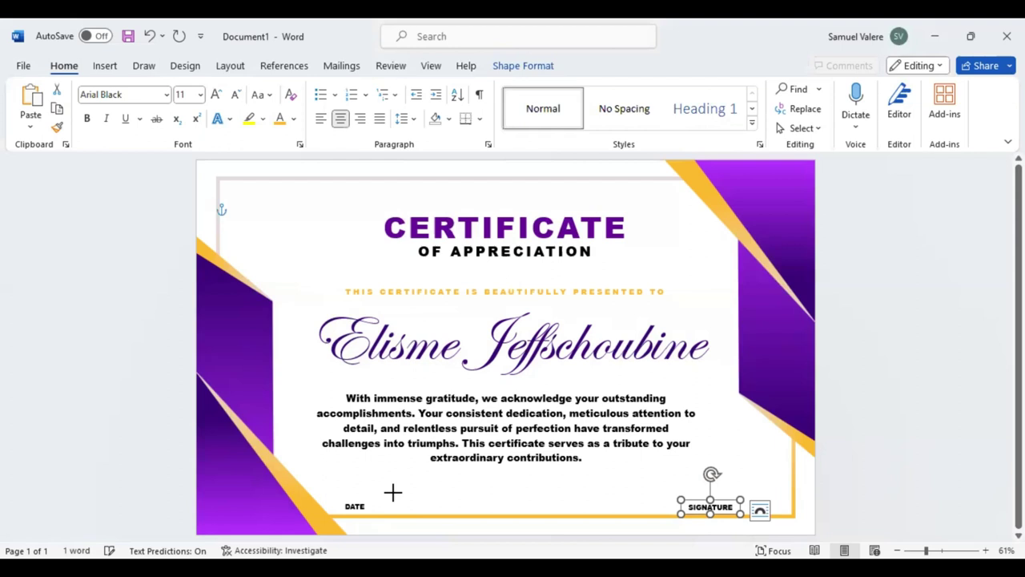
Draw a signing line above DATE, duplicate it for SIGNATURE, and centre DATE under its line.
drag(393, 491, 412, 492)
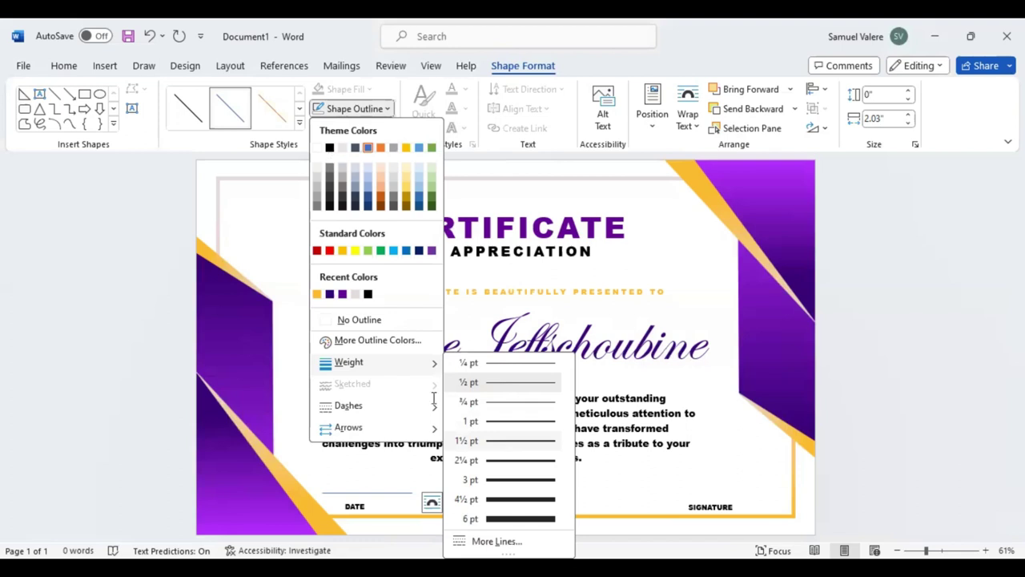
key(Escape)
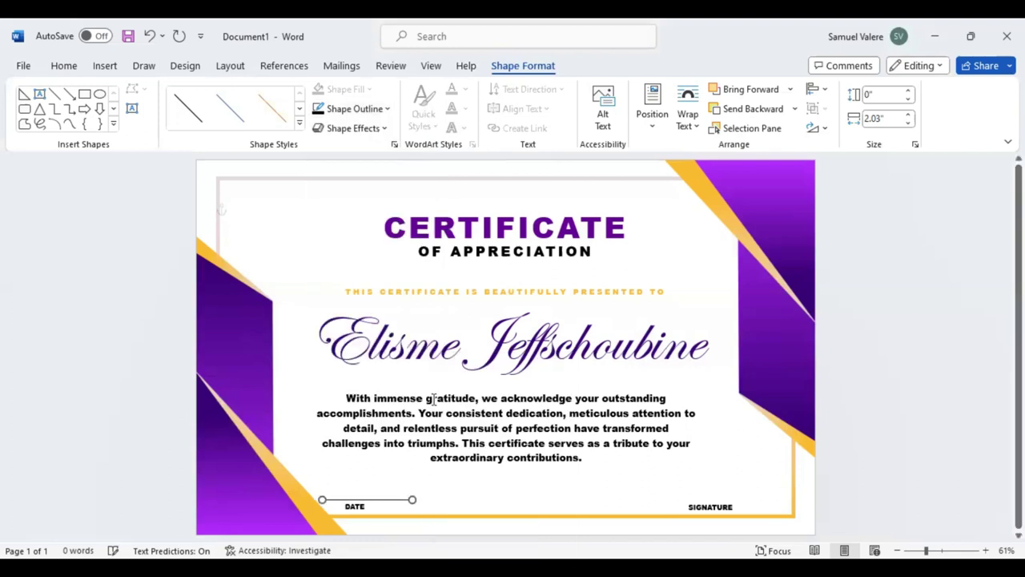
key(Down)
key(Right)
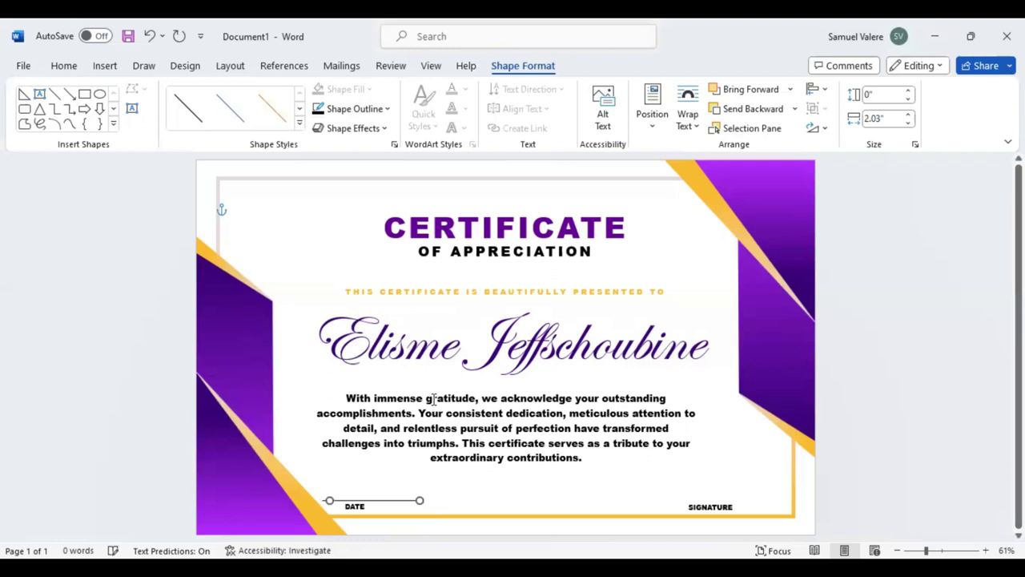
key(Right)
key(ctrl+v)
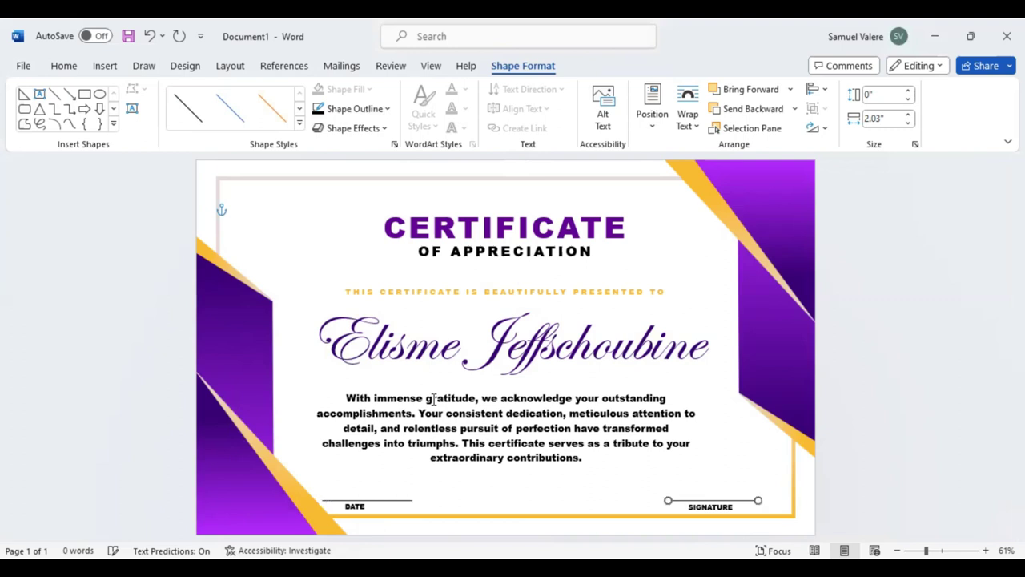
click(363, 513)
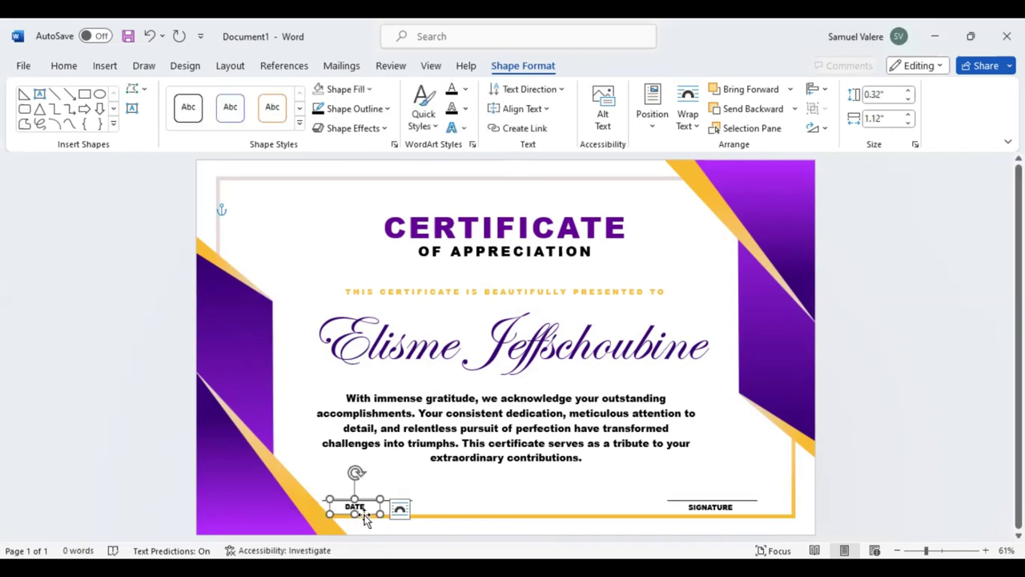
drag(364, 517, 365, 515)
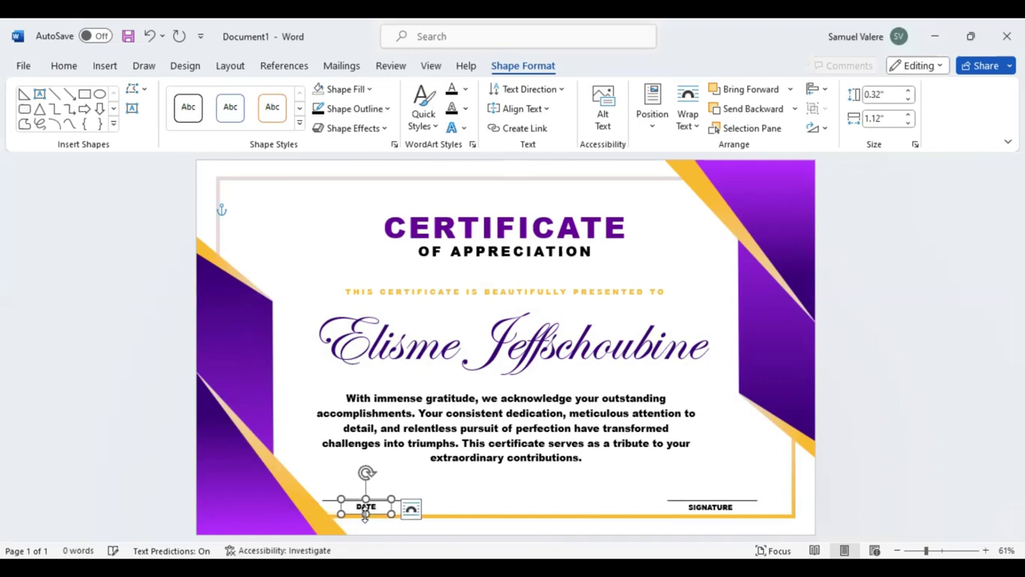
Draw a rectangle covering the whole certificate page and open its outline weight settings.
click(462, 485)
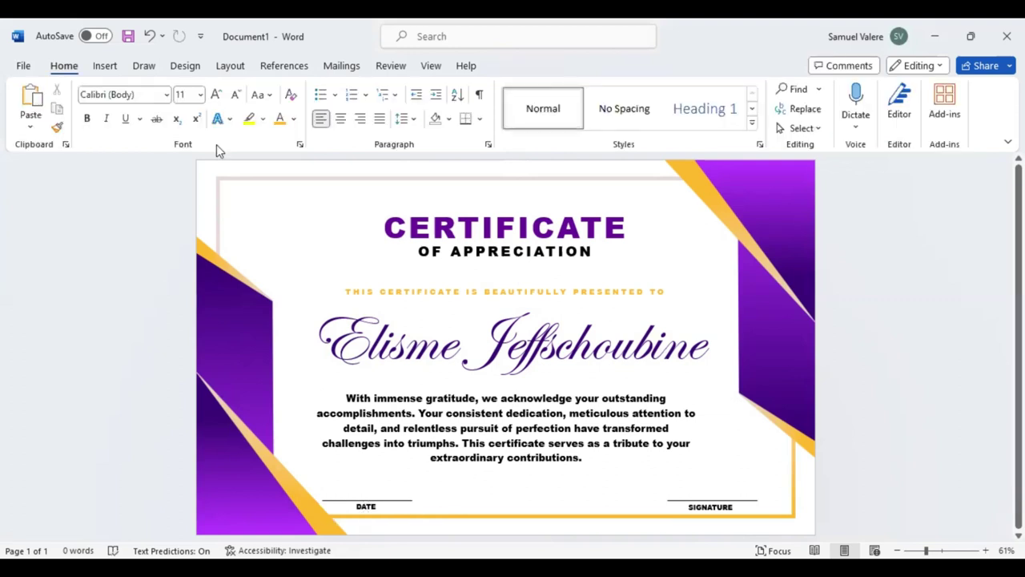
click(105, 67)
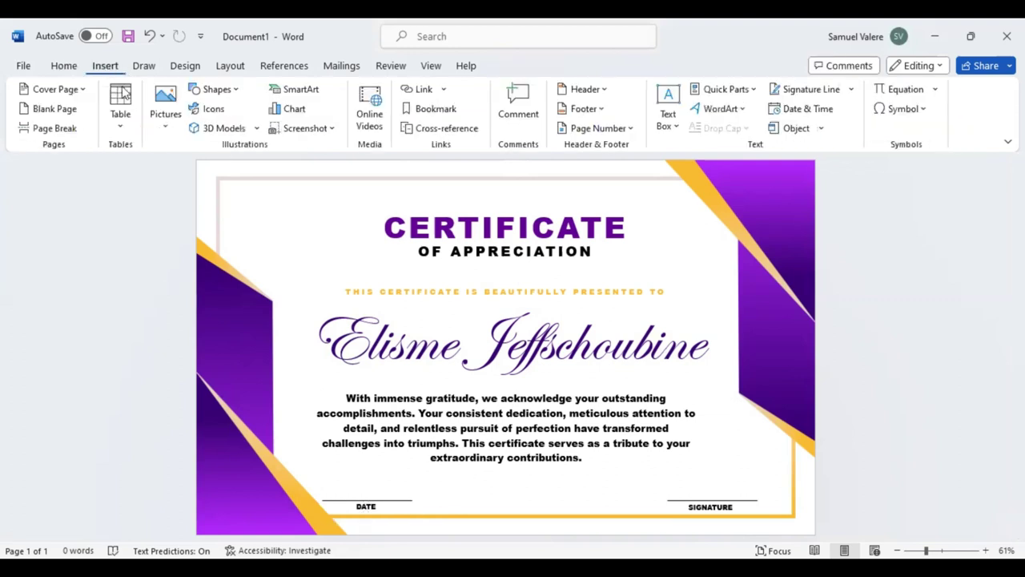
click(237, 95)
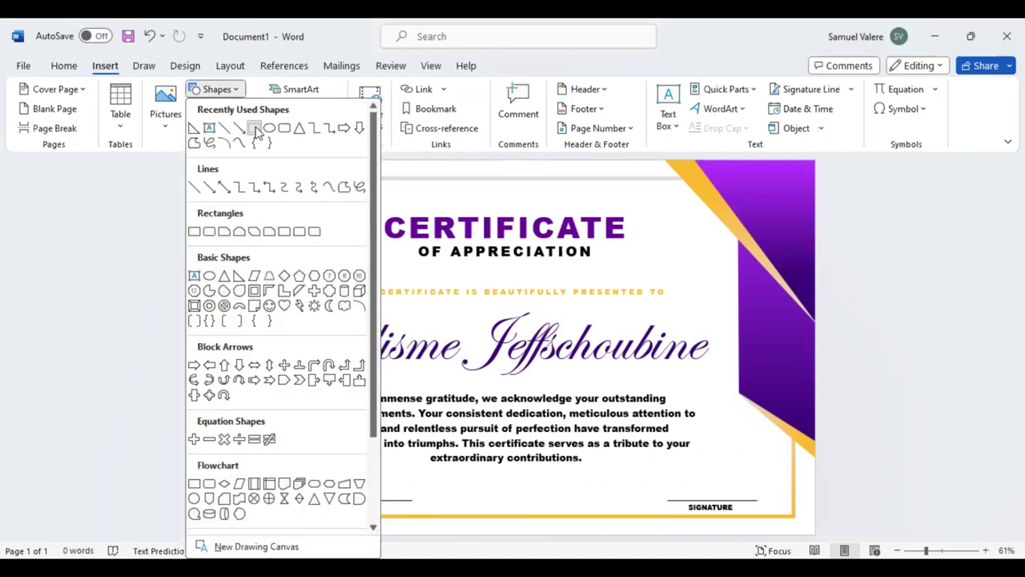
click(254, 129)
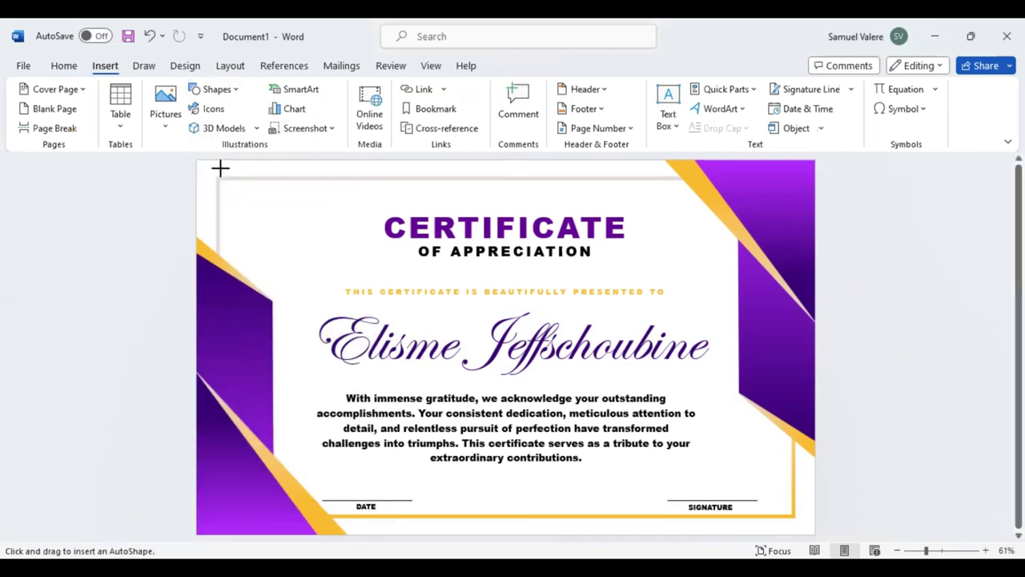
drag(197, 161, 814, 532)
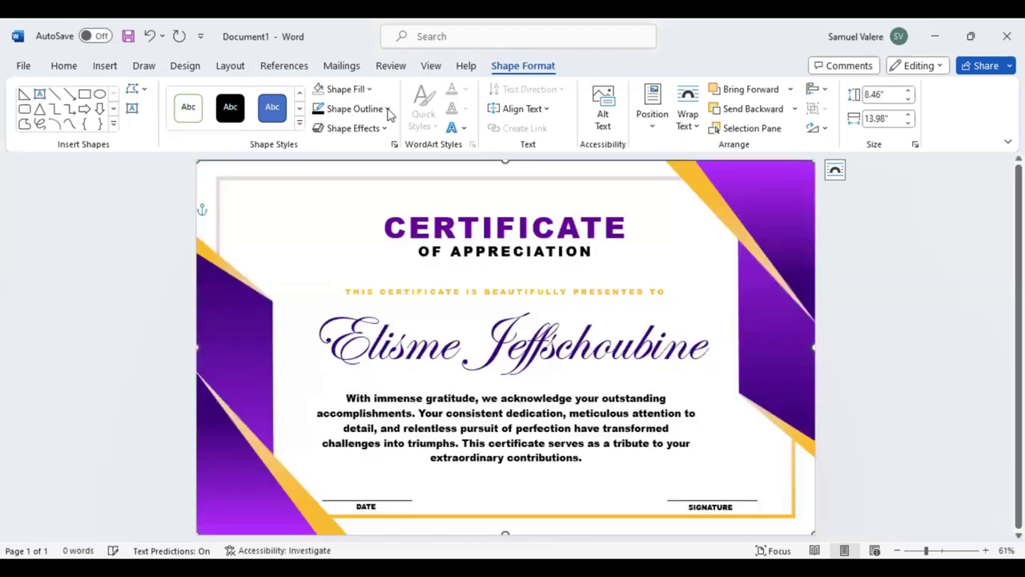
click(388, 110)
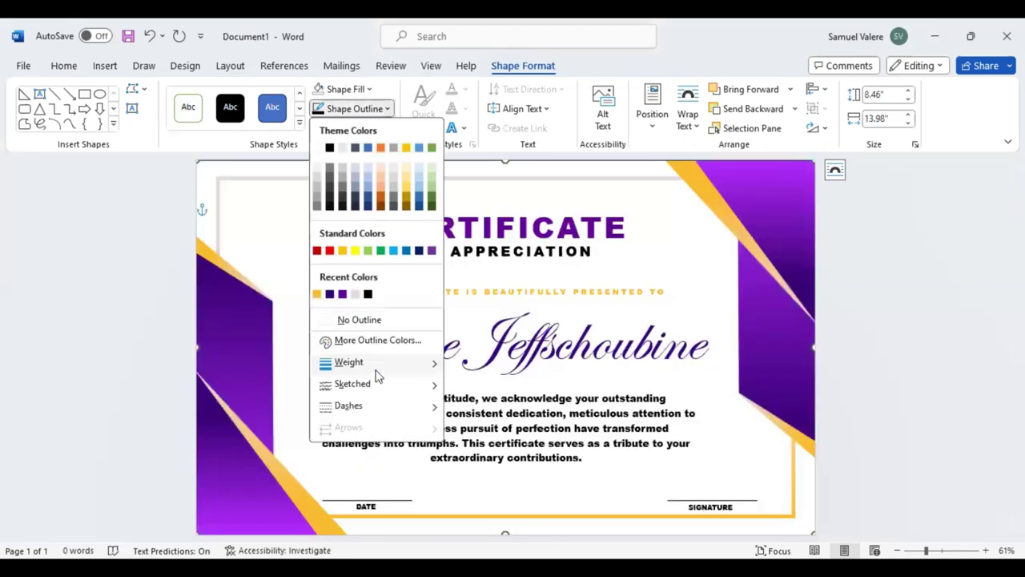
click(494, 540)
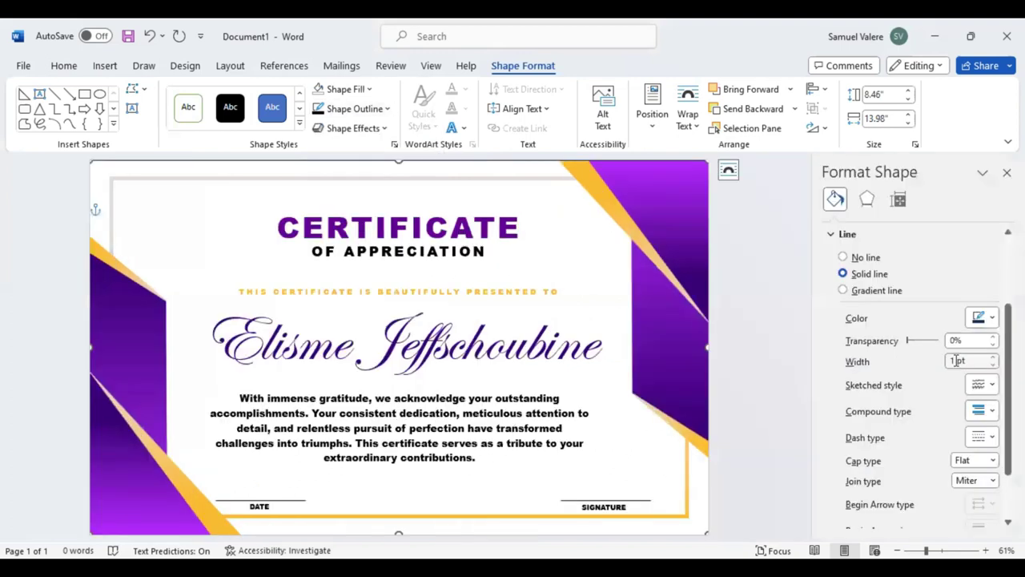
Increase the rectangle's outline width from 10 pt through 15 pt to 20 pt.
click(957, 360)
text(0)
key(Return)
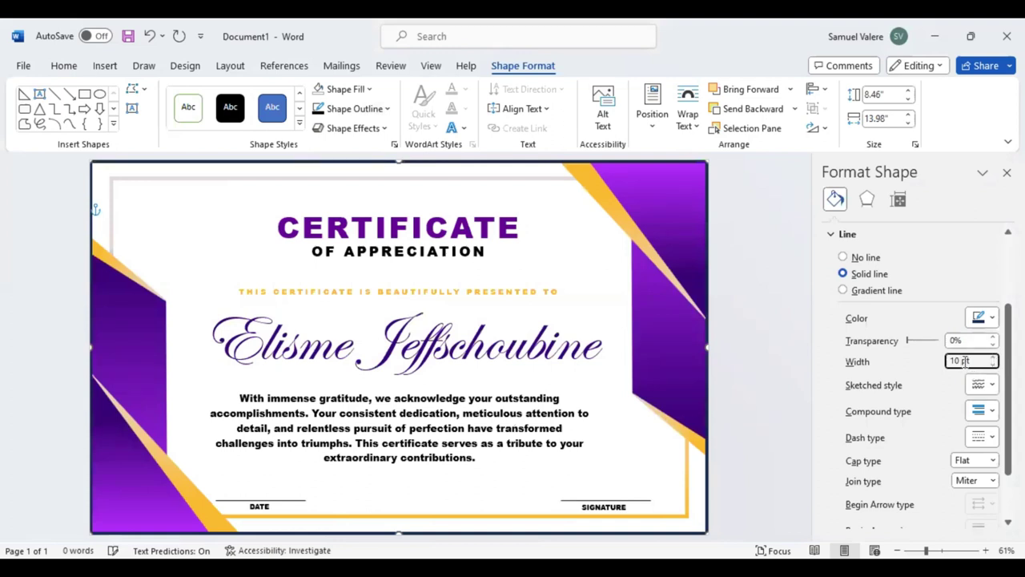
key(BackSpace)
text(5)
key(Return)
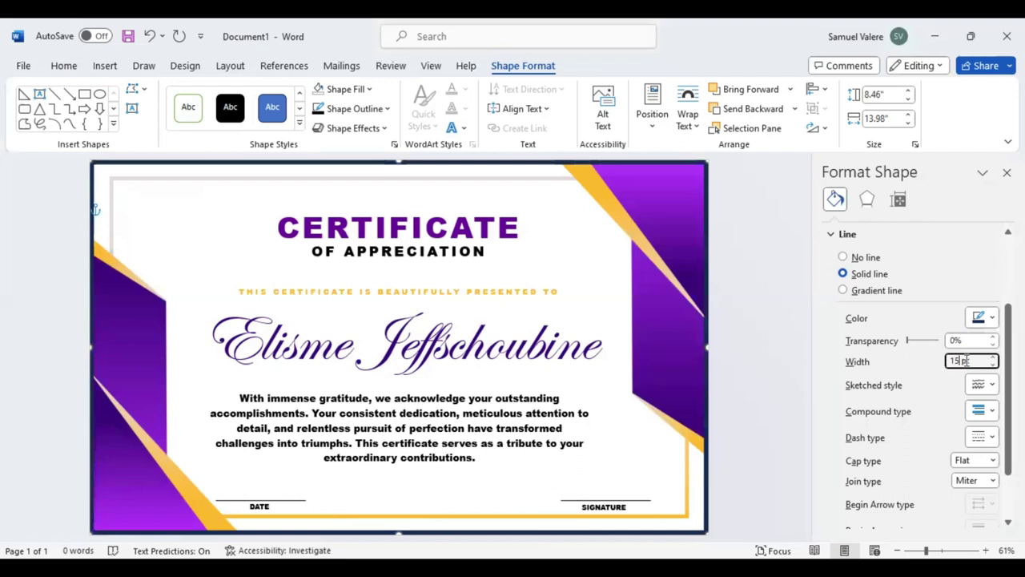
key(BackSpace)
key(Return)
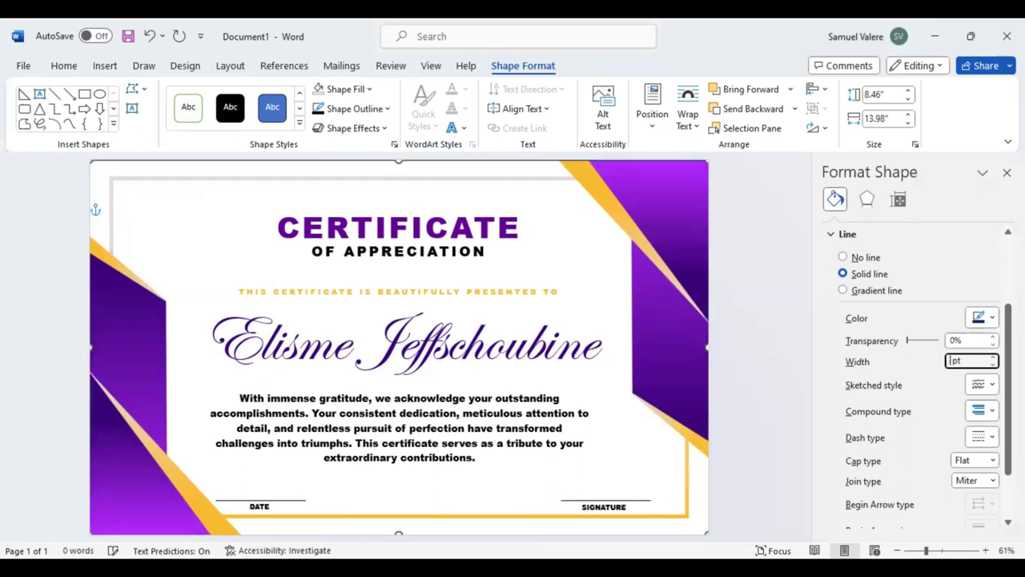
text(20)
key(Return)
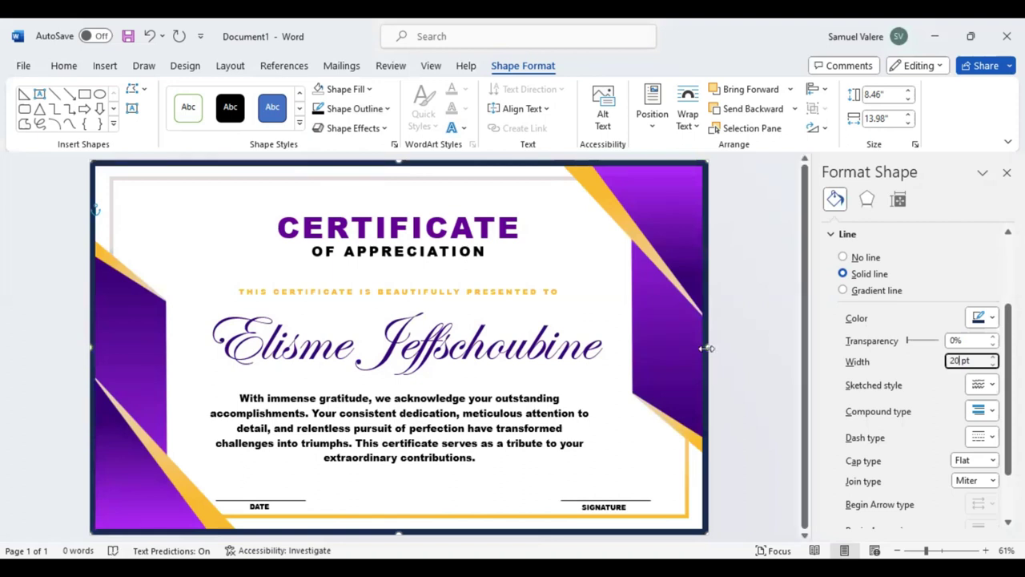
Align the border's right edge with the page and make the outline black.
drag(706, 347, 707, 347)
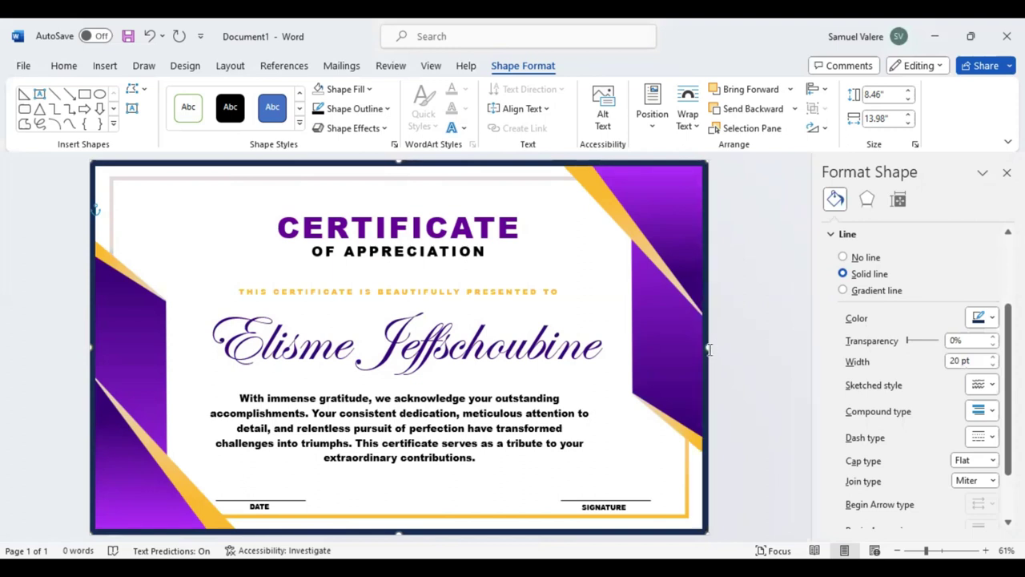
click(319, 110)
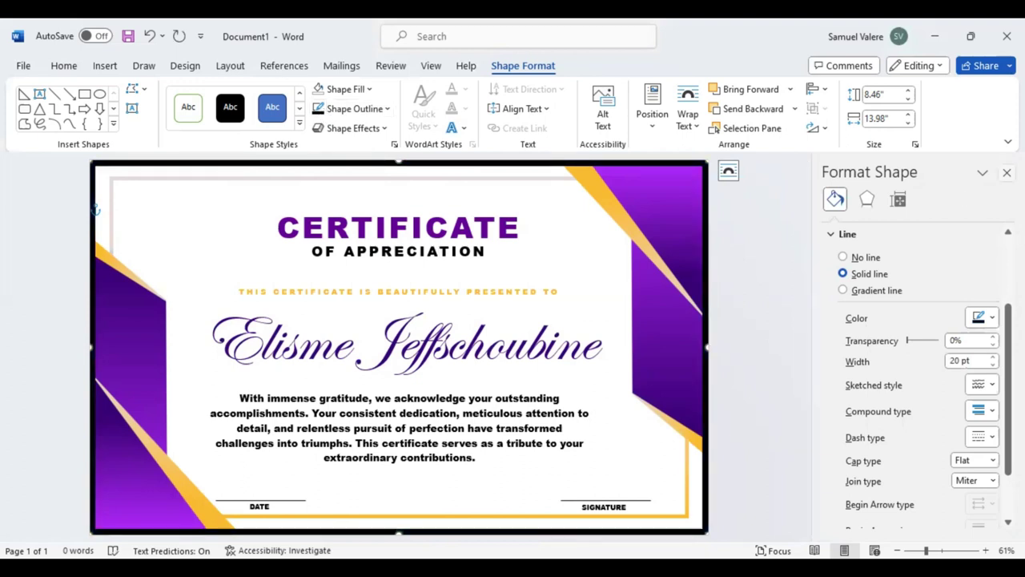
click(1007, 172)
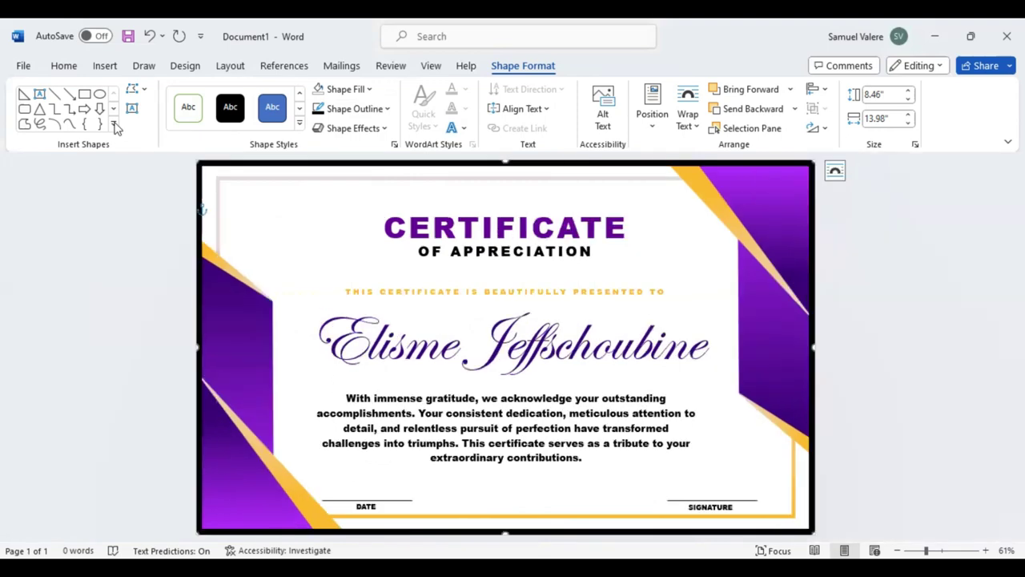
Draw a 24-point star in the top-left corner and flatten its points into a seal edge.
click(115, 127)
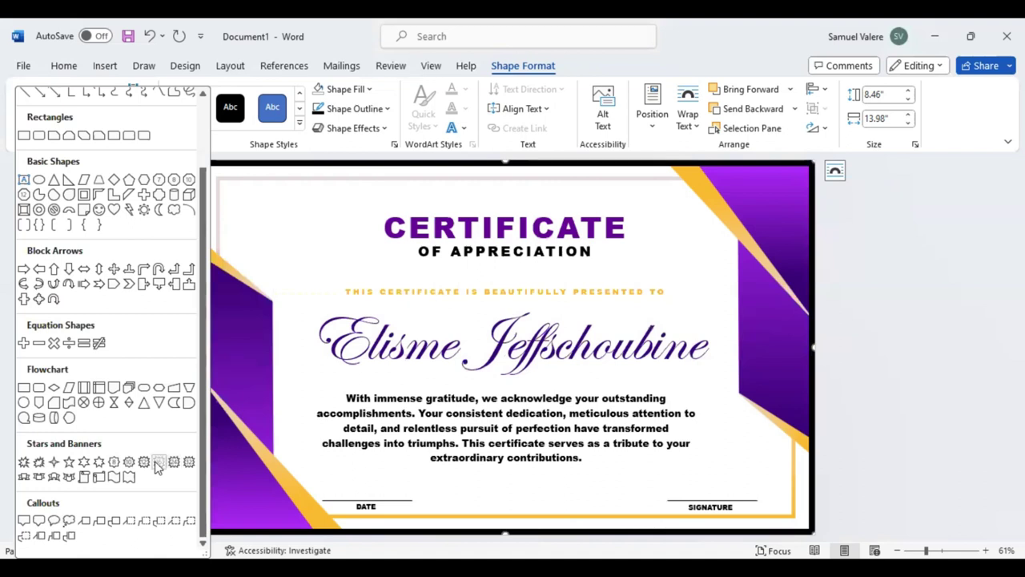
click(158, 464)
drag(234, 197, 321, 270)
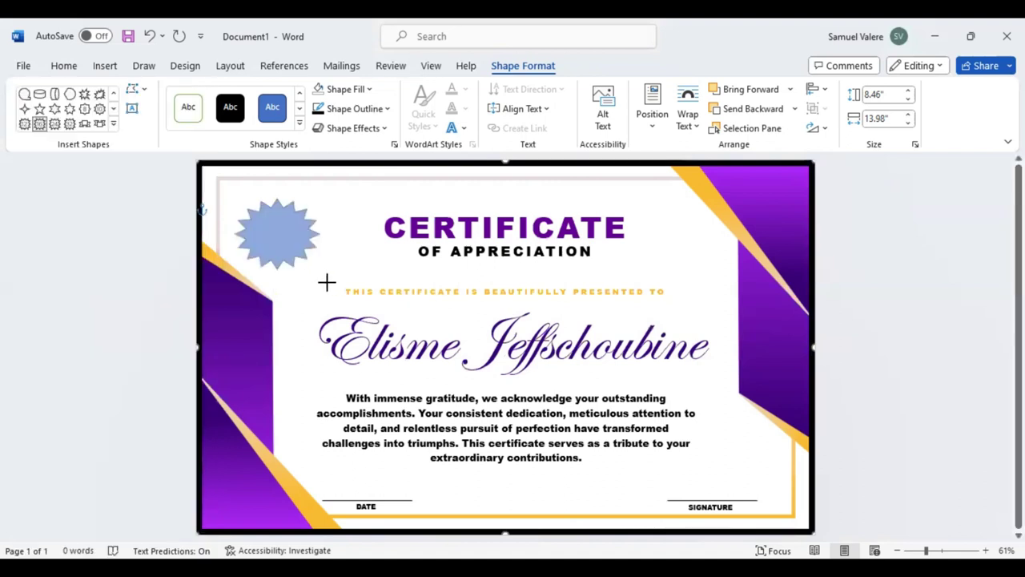
click(286, 233)
drag(285, 203, 284, 194)
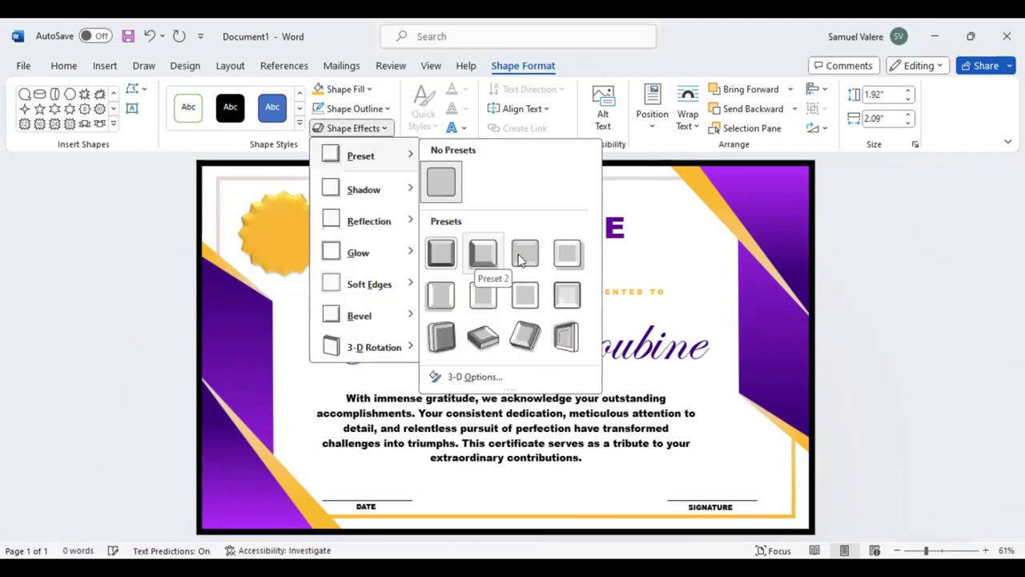
click(116, 129)
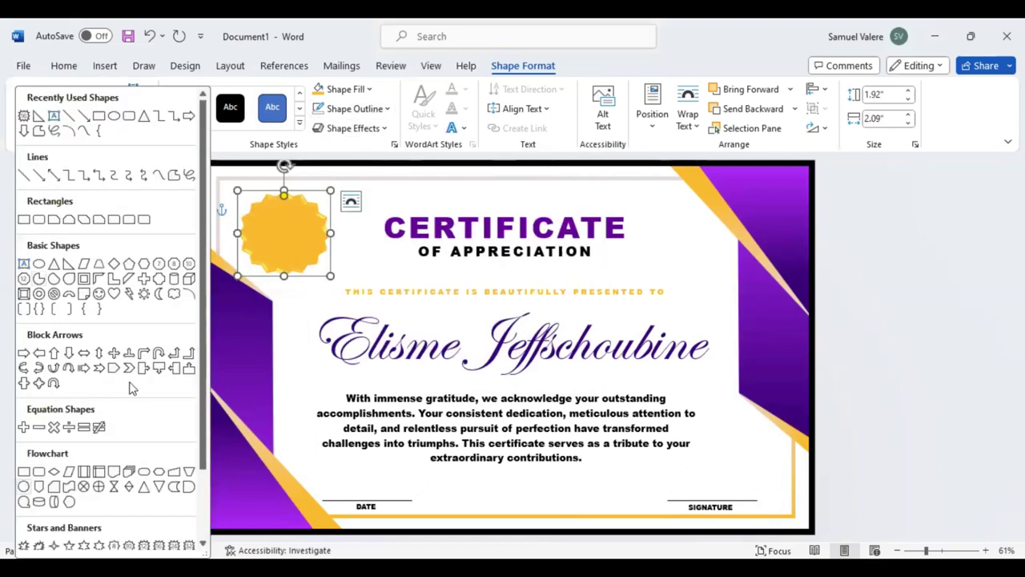
Draw a black-filled circle centred on the seal and add a small text box on it.
click(130, 384)
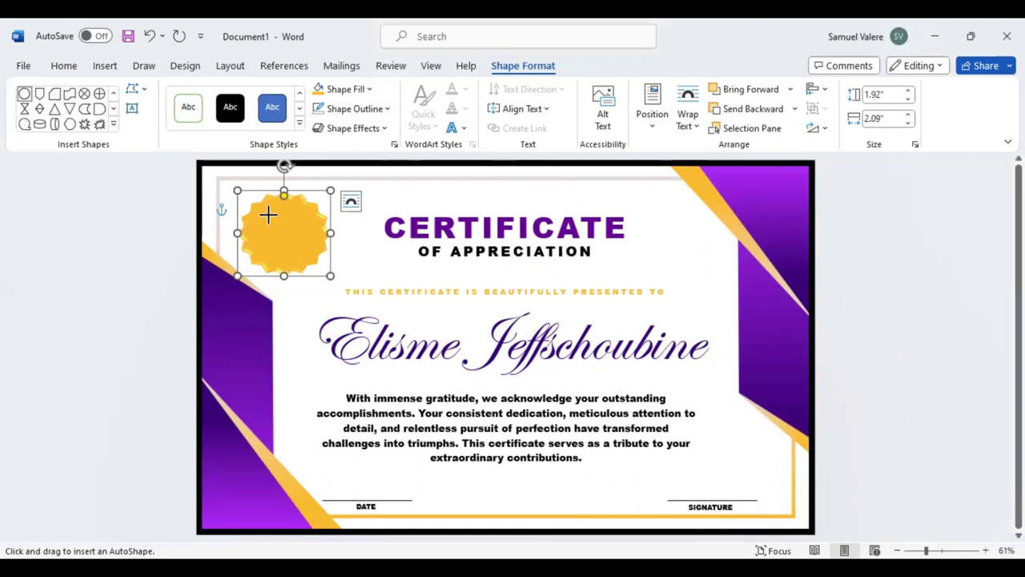
drag(330, 277, 248, 198)
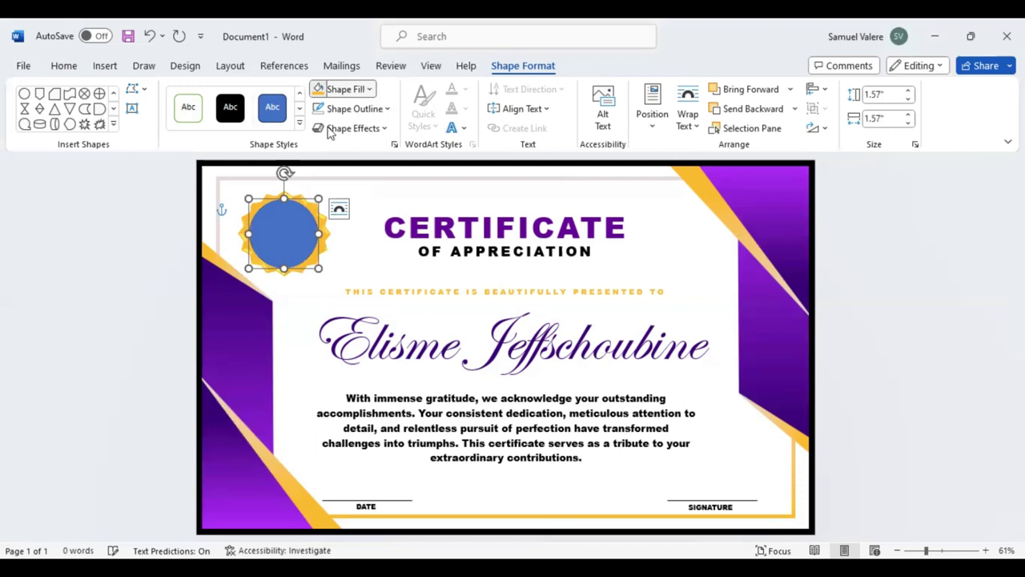
click(136, 112)
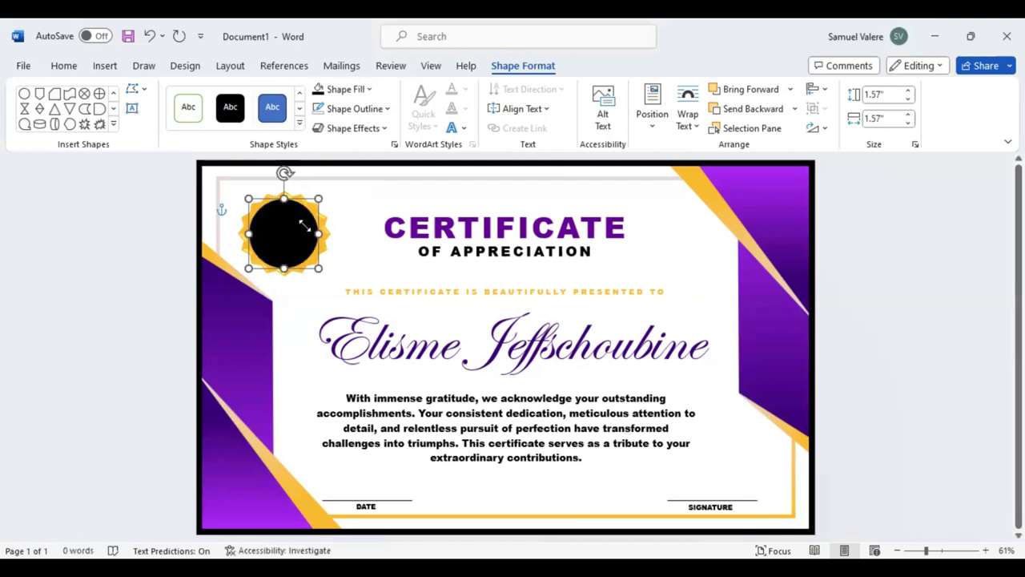
drag(262, 217, 313, 229)
text(Best)
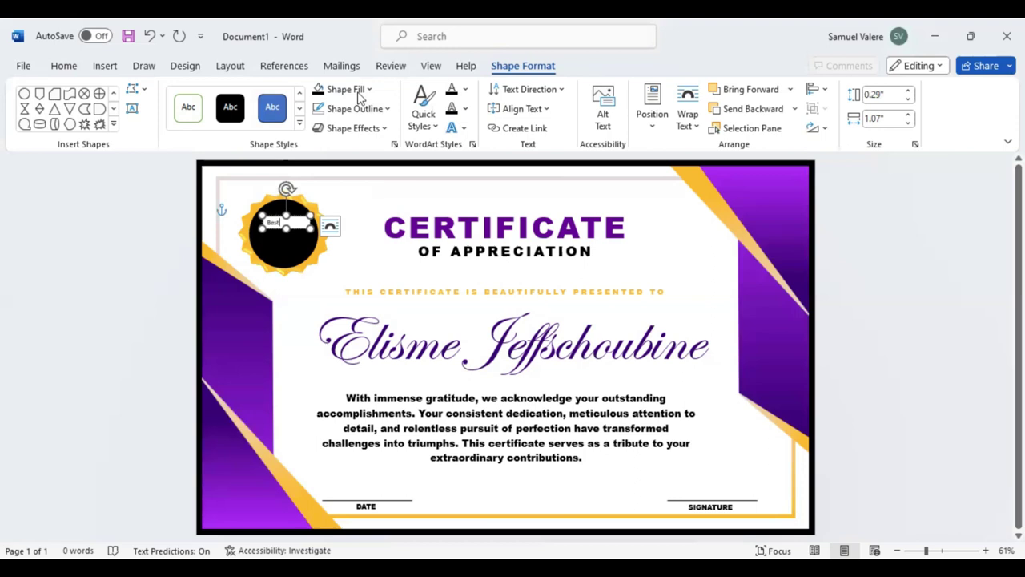
Style the seal's Best text as 48 pt Edwardian Script ITC in gold, widening its box to fit.
click(63, 66)
click(136, 94)
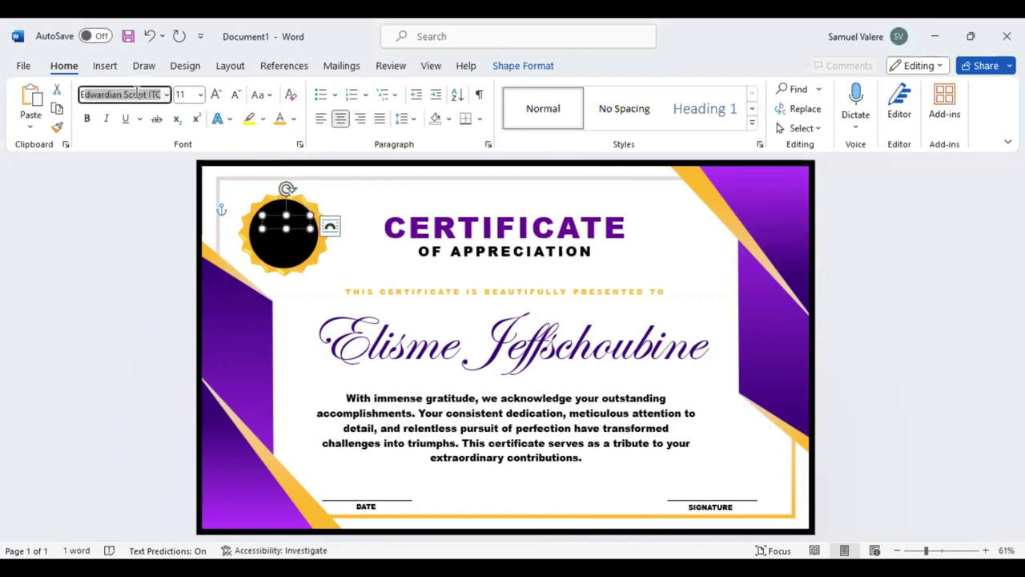
click(218, 95)
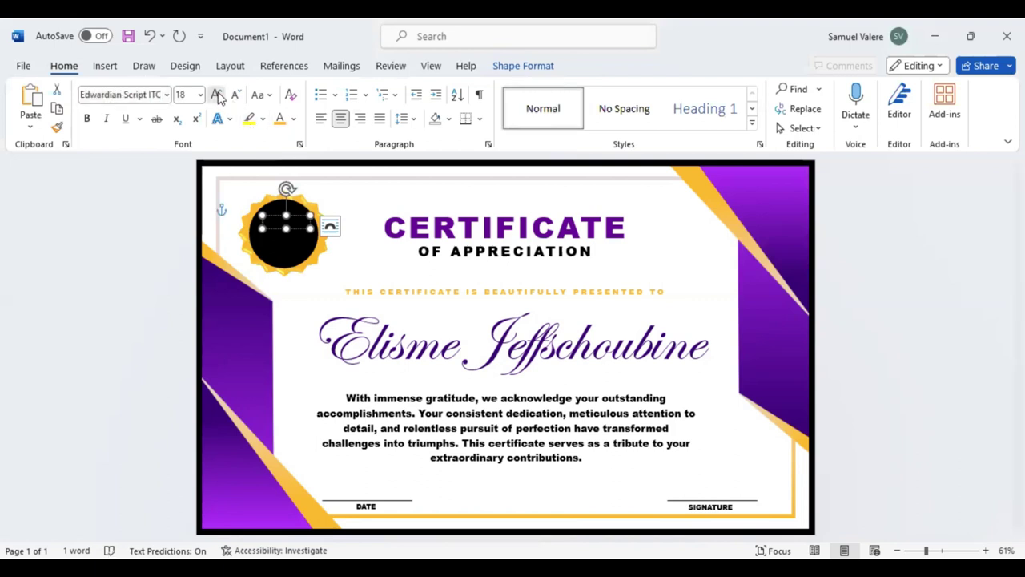
click(294, 118)
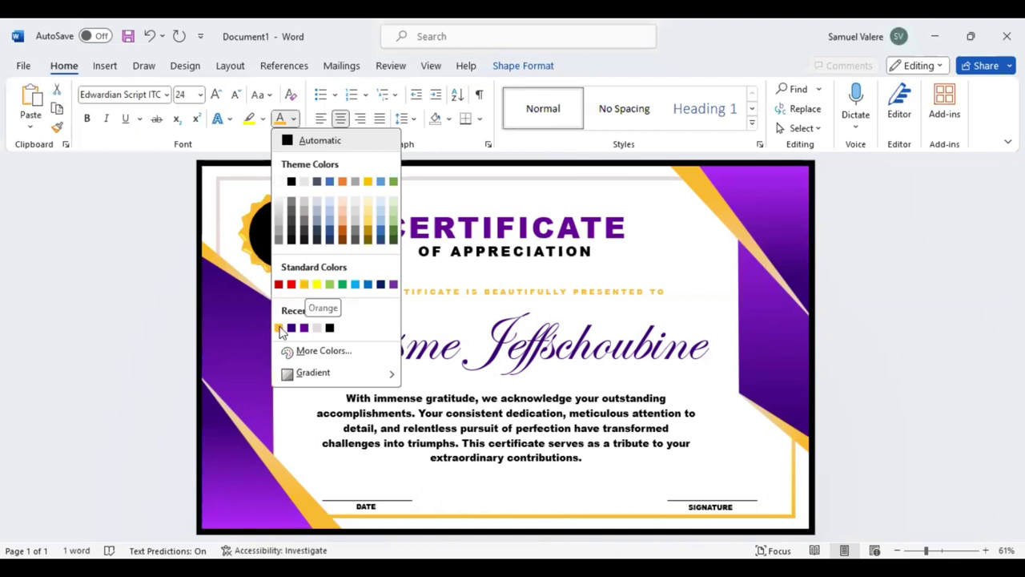
click(284, 230)
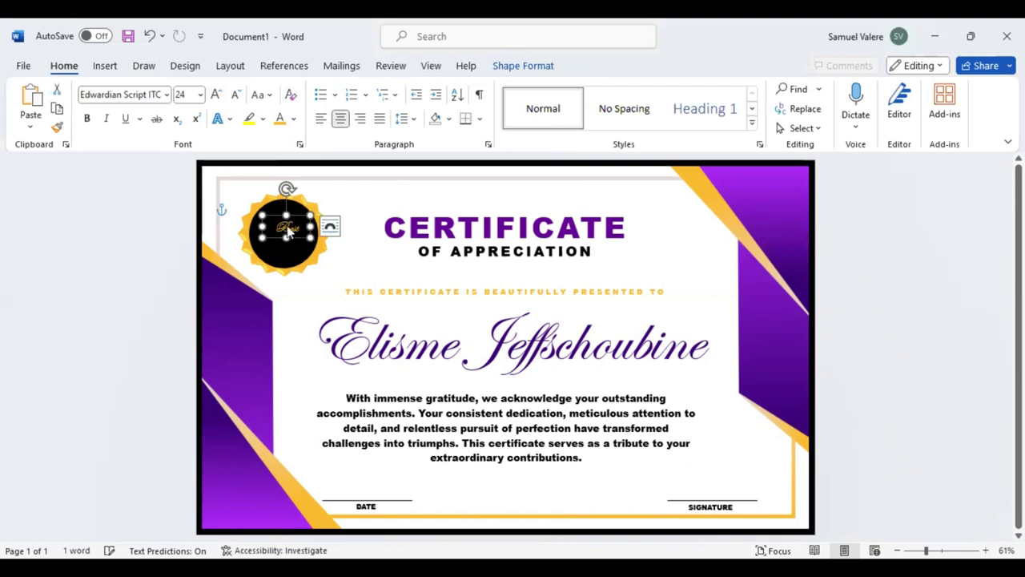
click(416, 180)
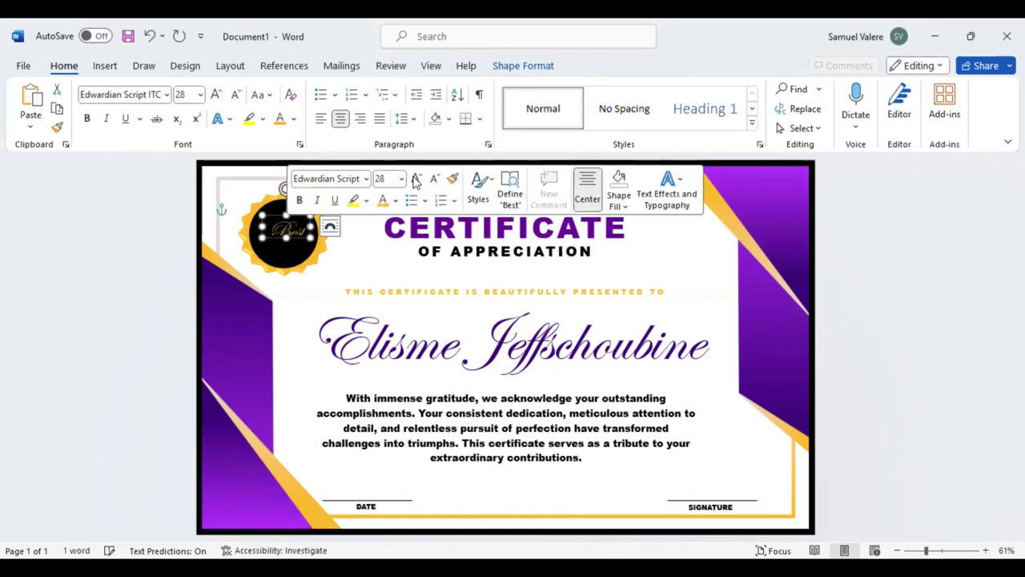
click(416, 180)
click(415, 179)
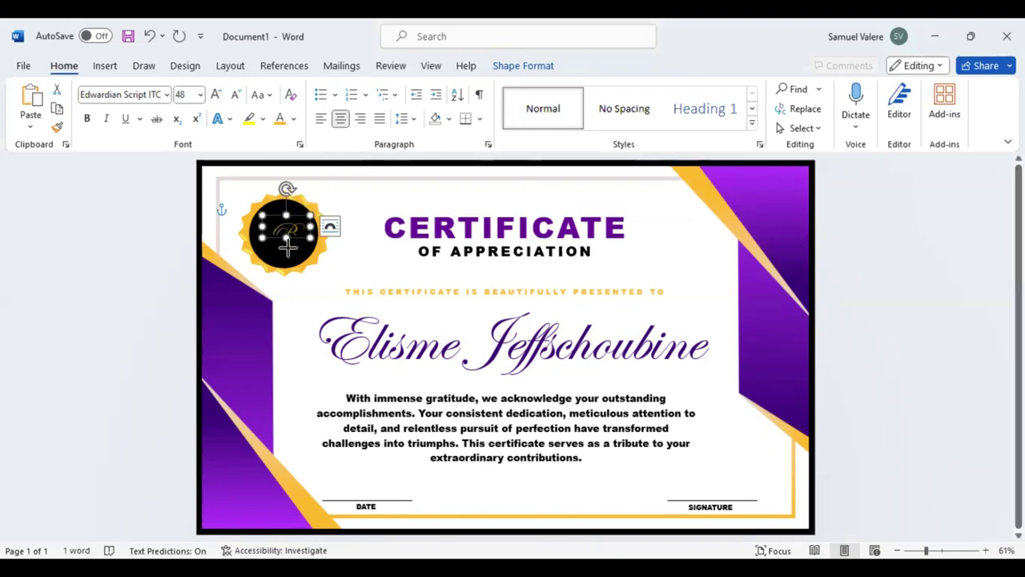
mouse_move(323, 234)
mouse_down()
mouse_move(293, 230)
mouse_move(294, 254)
mouse_up()
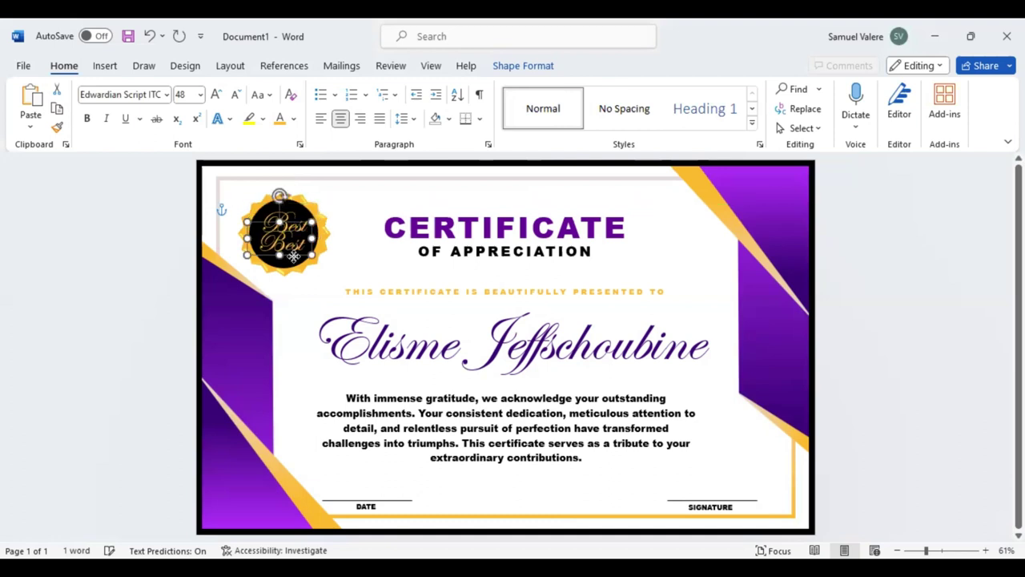
Change the lower badge line to AWARD and set it in Arial Black.
double_click(293, 249)
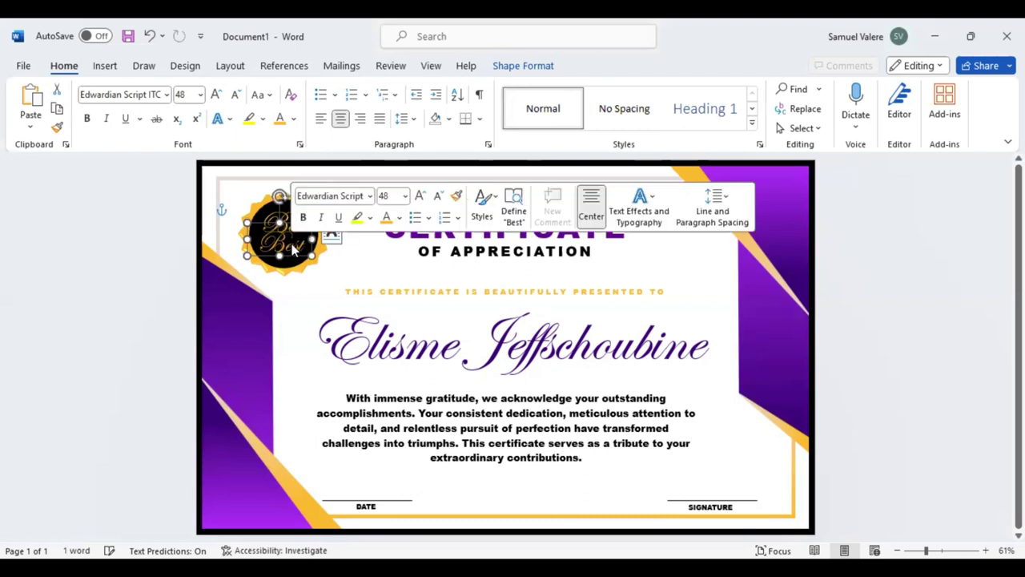
text(A)
key(ctrl+z)
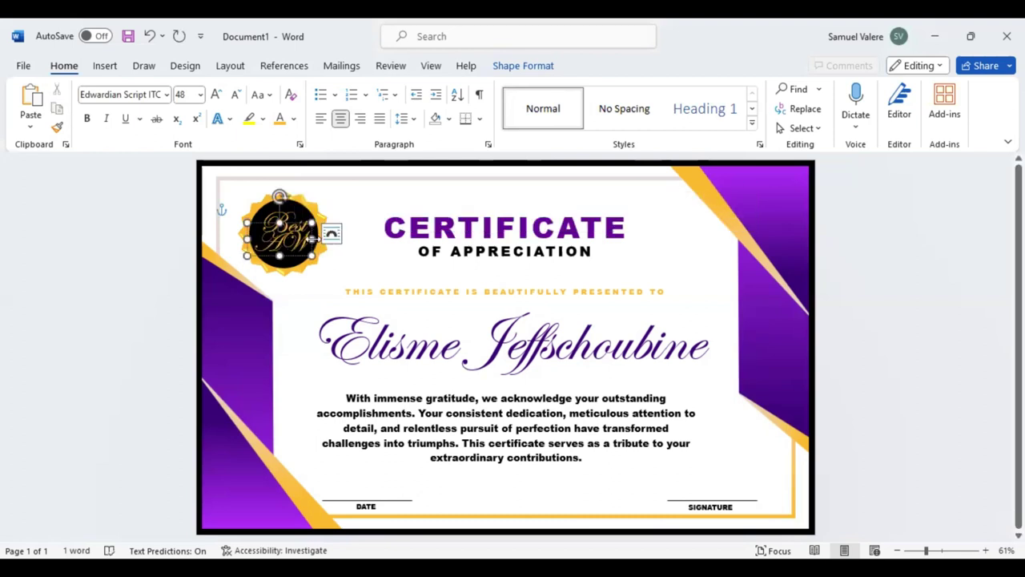
click(319, 238)
double_click(350, 198)
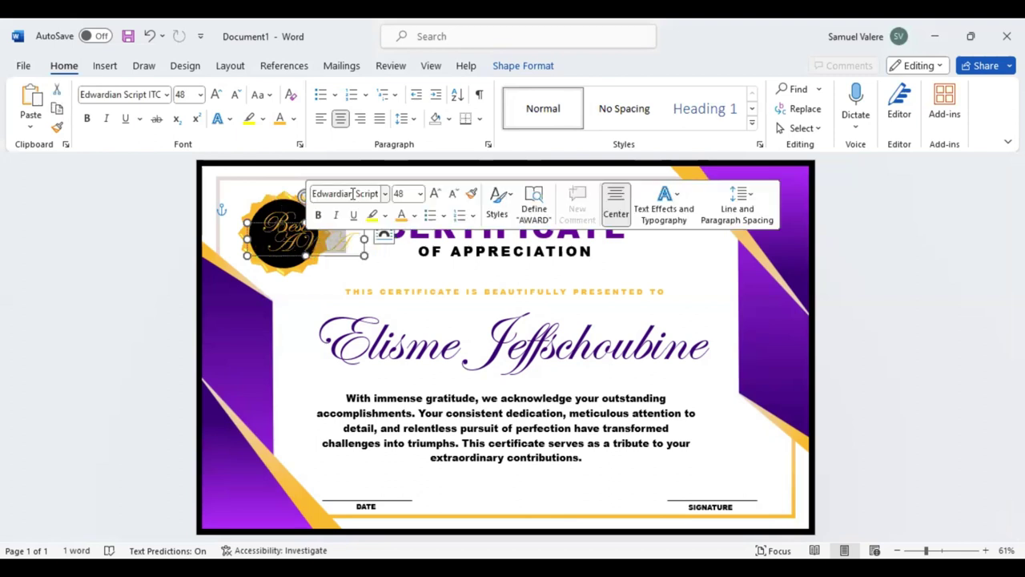
click(353, 194)
text(Arial Black)
key(Return)
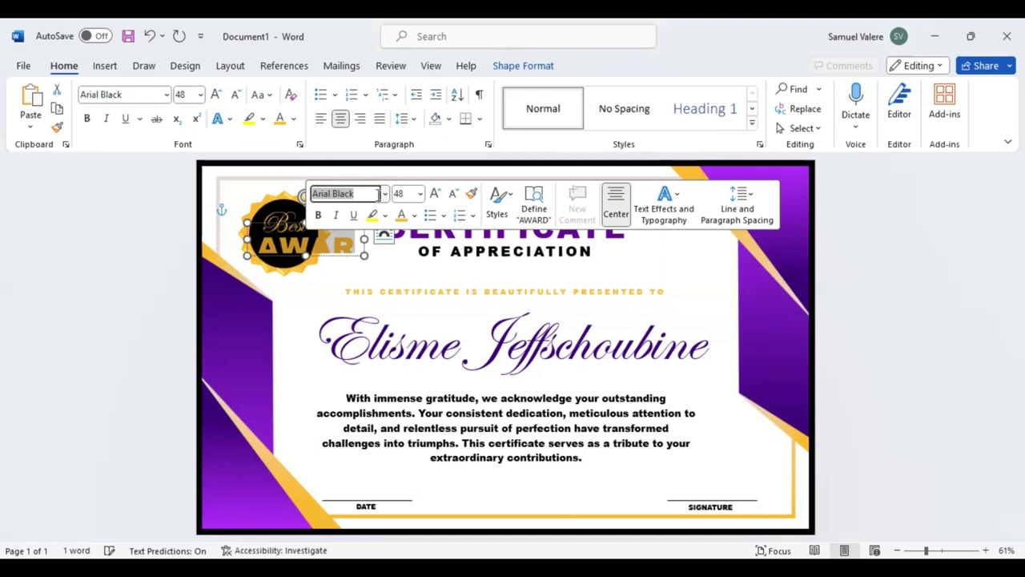
Narrow the AWARD text box and set the AWARD text to 23 pt.
click(453, 195)
click(452, 196)
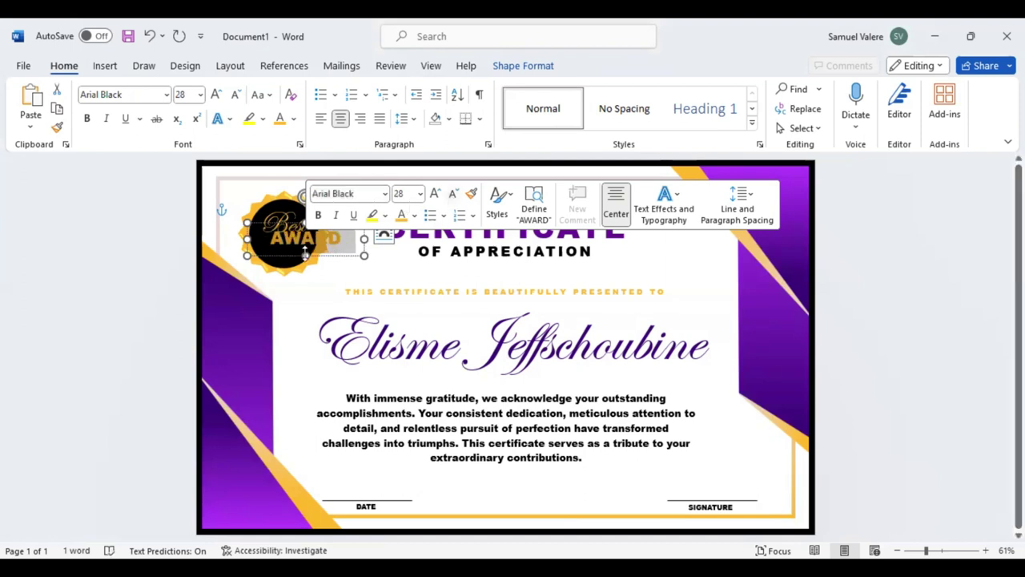
key(ctrl+shift+less)
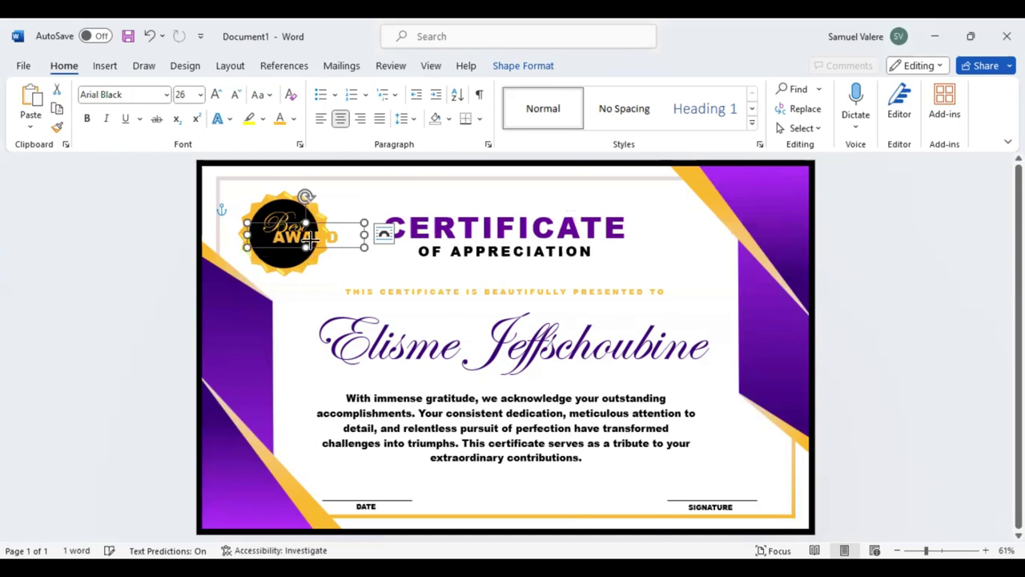
drag(325, 237, 324, 239)
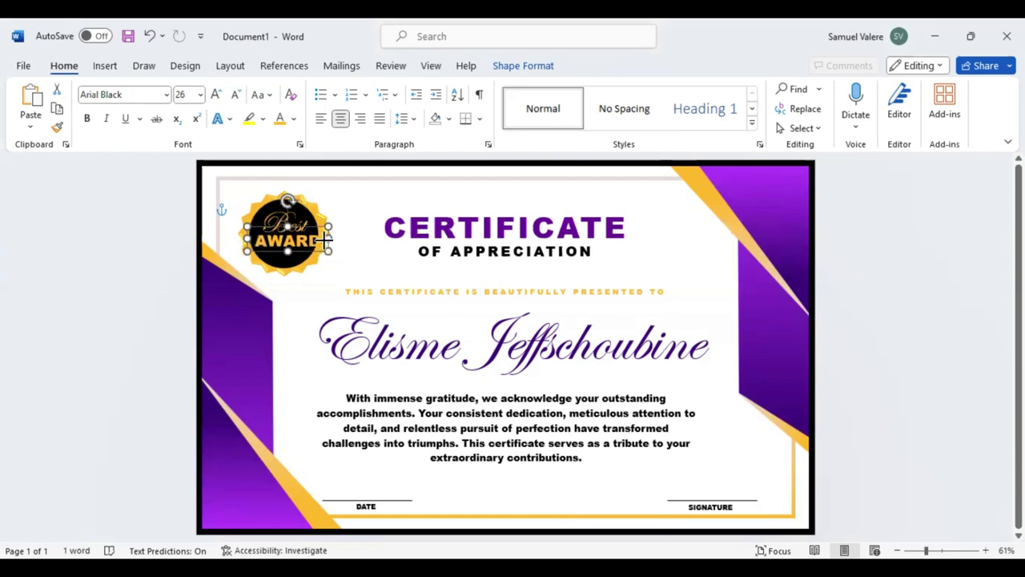
mouse_move(397, 193)
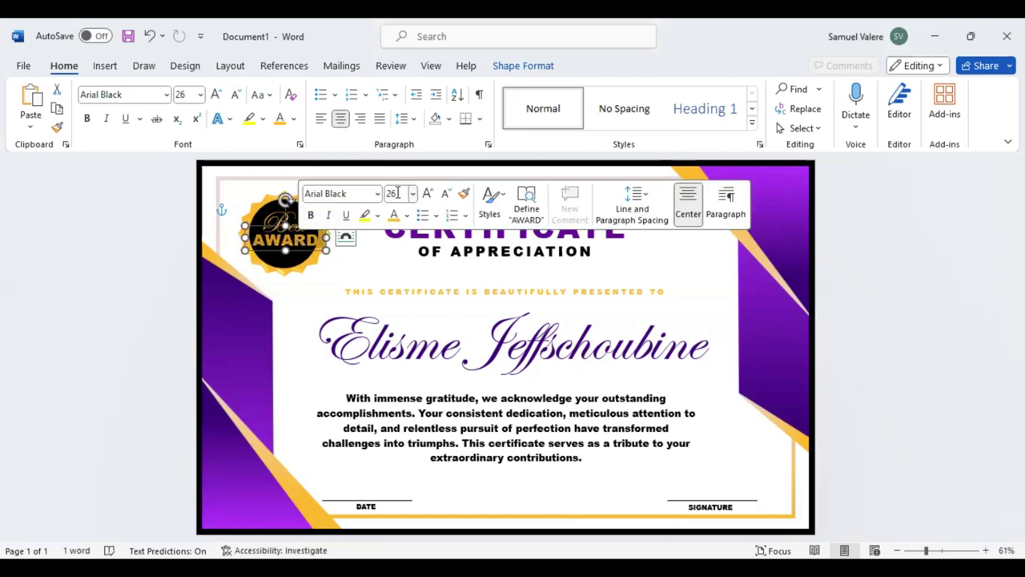
click(398, 193)
key(BackSpace)
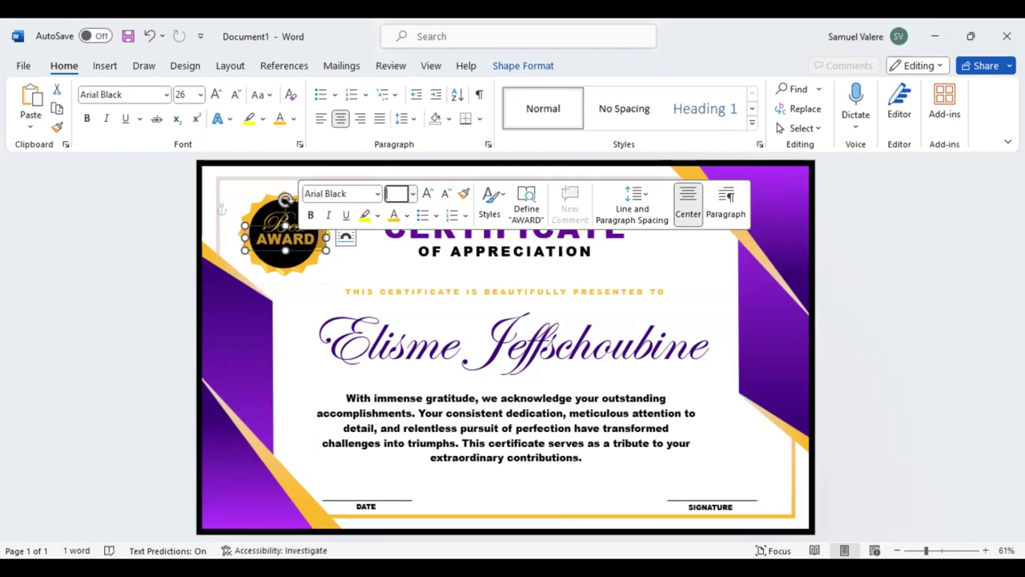
text(23)
key(Return)
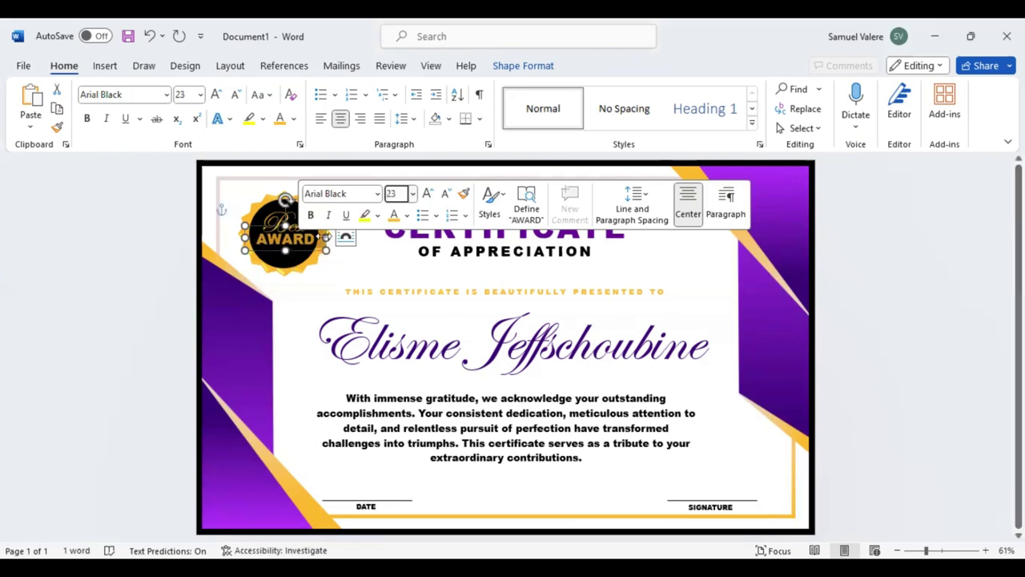
Colour the AWARD text purple.
click(314, 237)
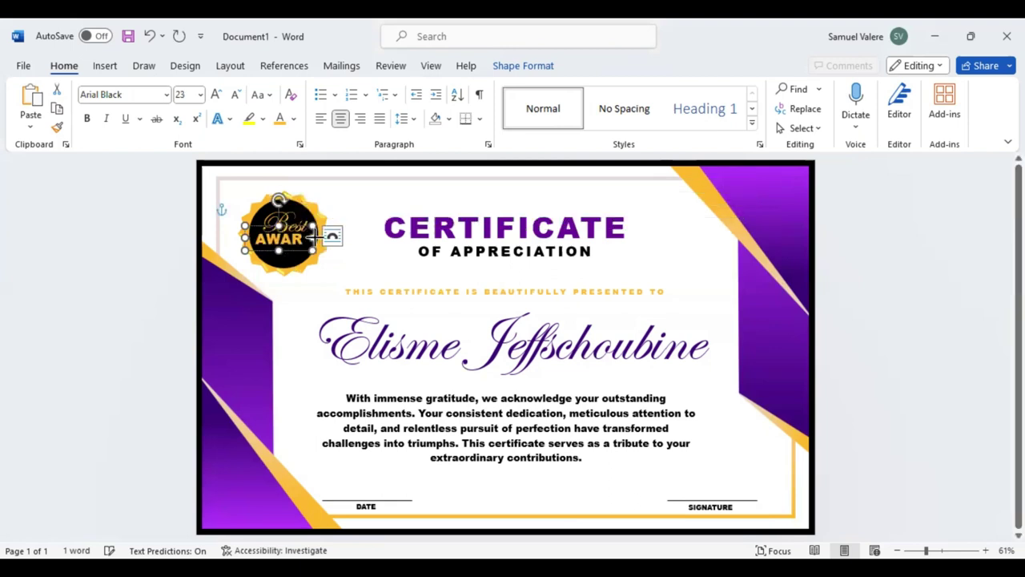
drag(292, 250, 296, 251)
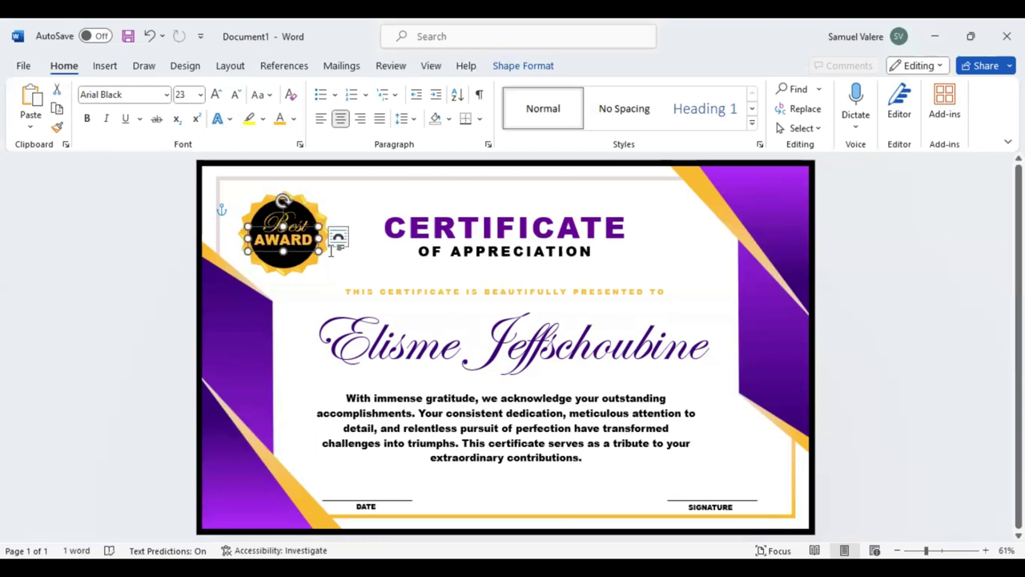
key(ctrl+z)
click(285, 240)
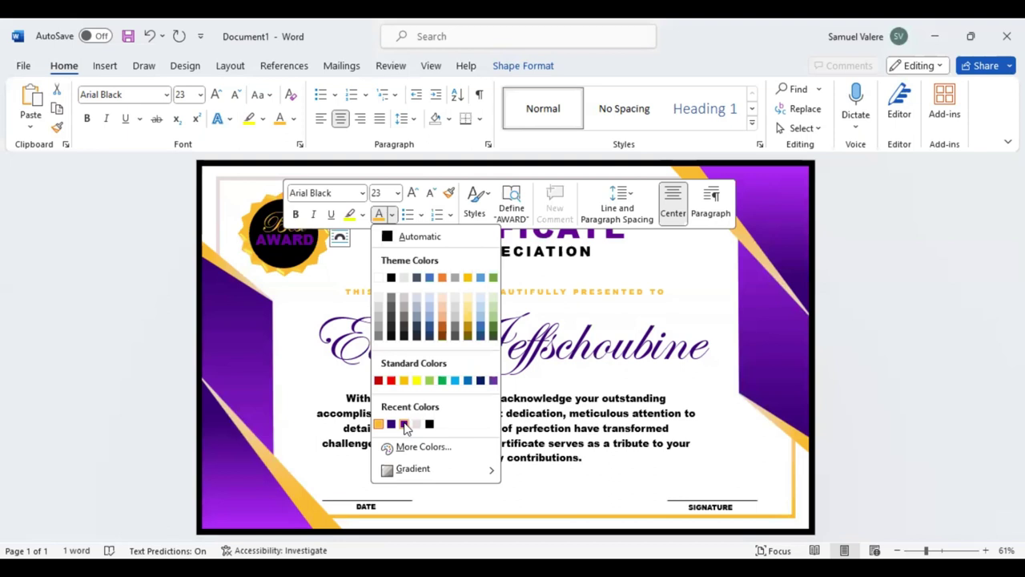
click(293, 253)
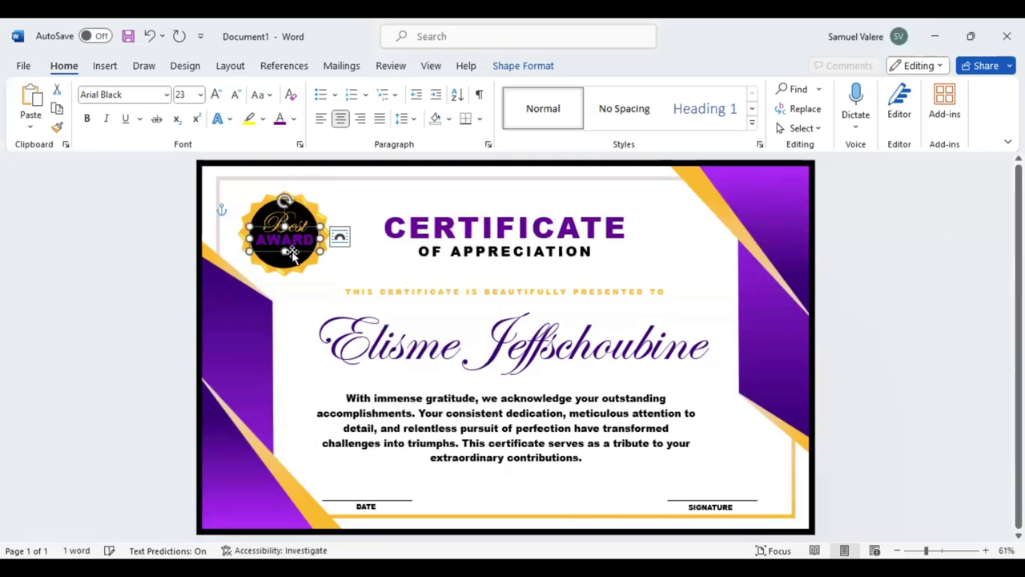
click(292, 253)
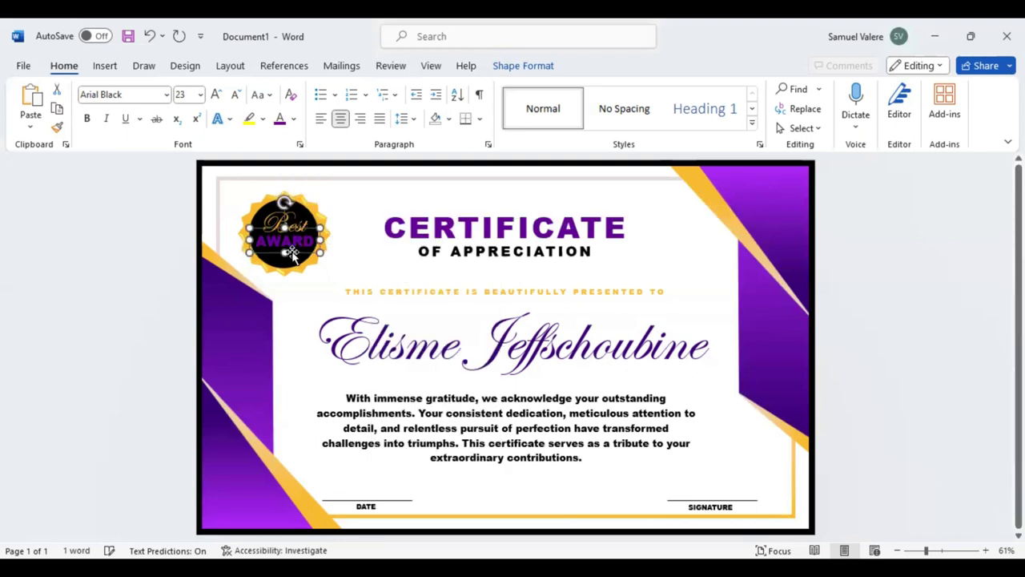
Replace the first name's final e with é via Insert Symbol and widen the name box slightly.
double_click(445, 346)
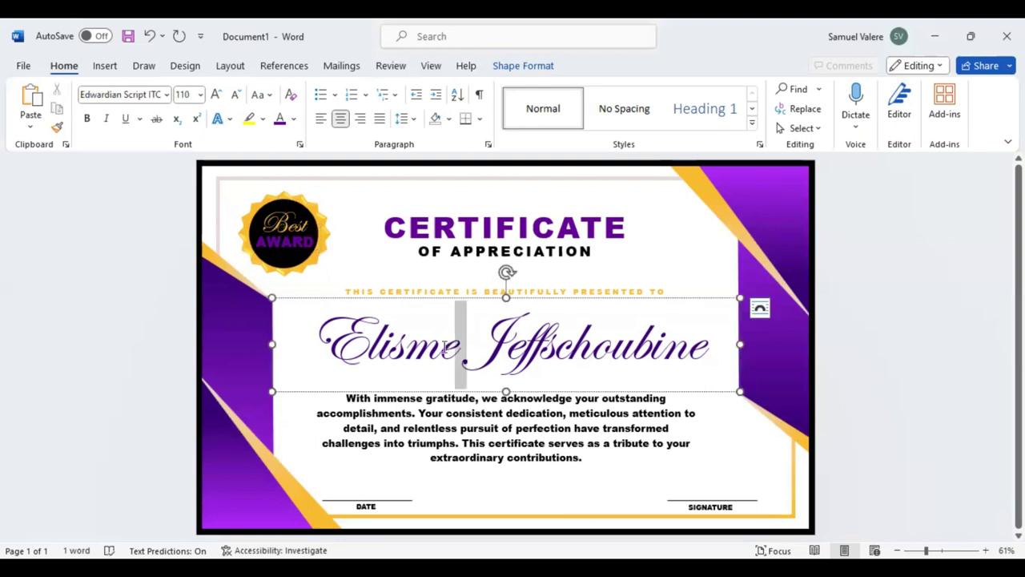
key(shift+Left)
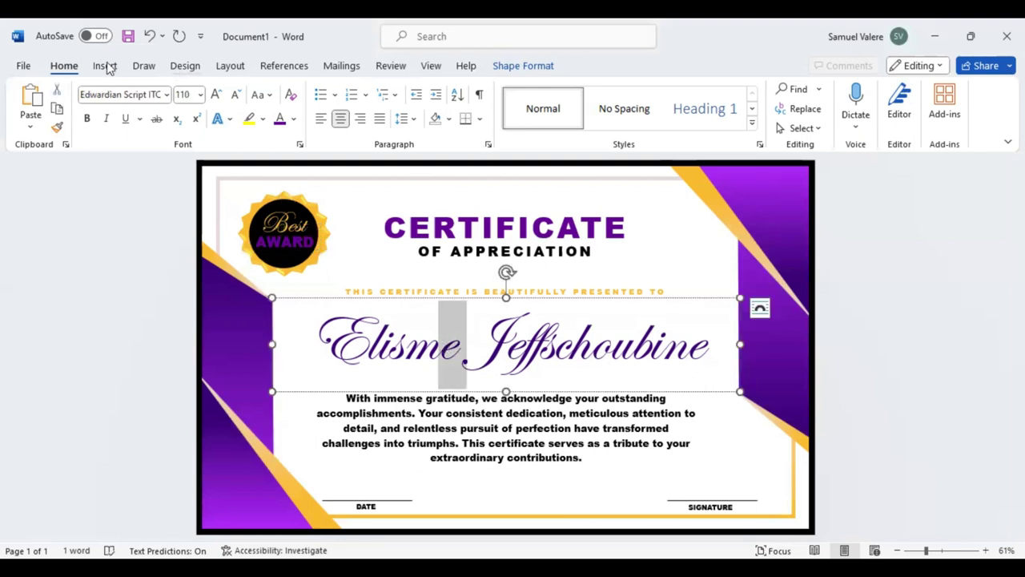
click(106, 66)
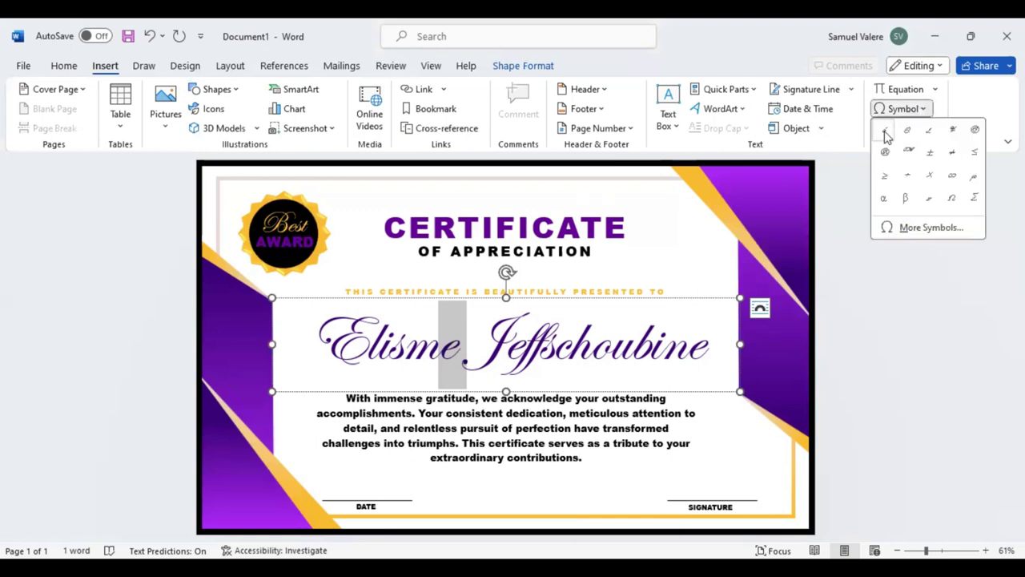
click(886, 137)
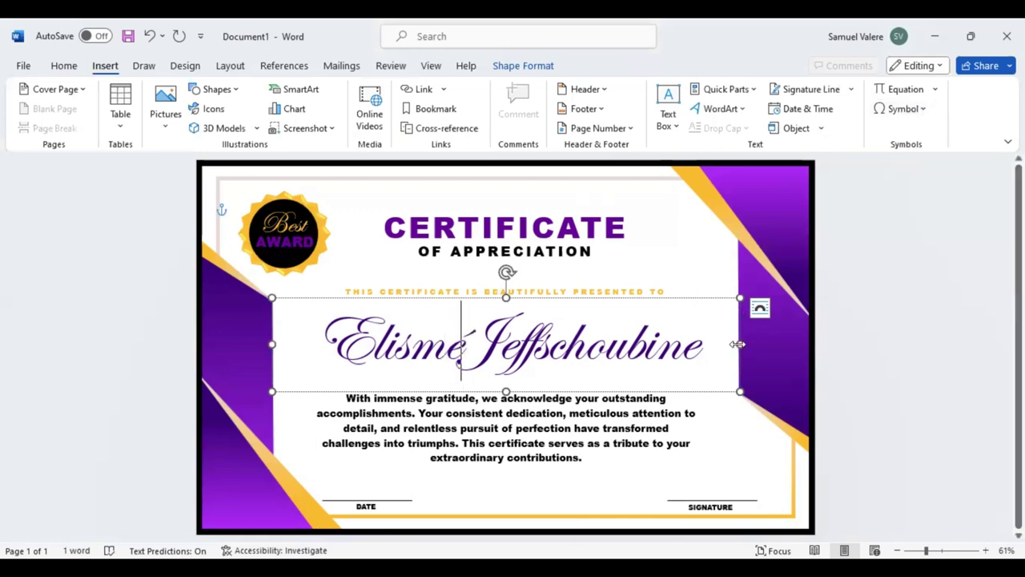
mouse_move(737, 344)
mouse_down()
mouse_move(751, 343)
mouse_move(737, 342)
mouse_up()
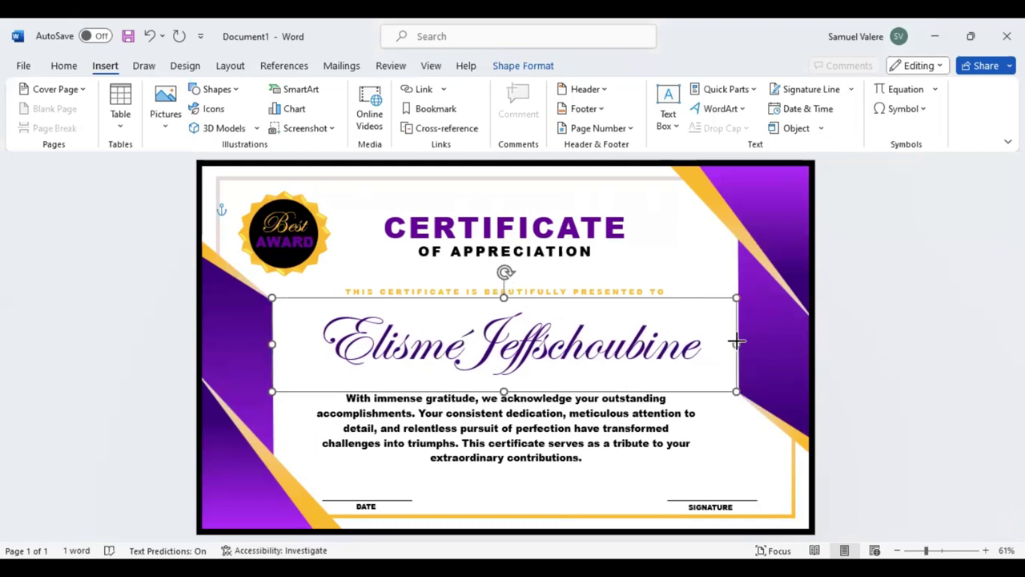
click(673, 253)
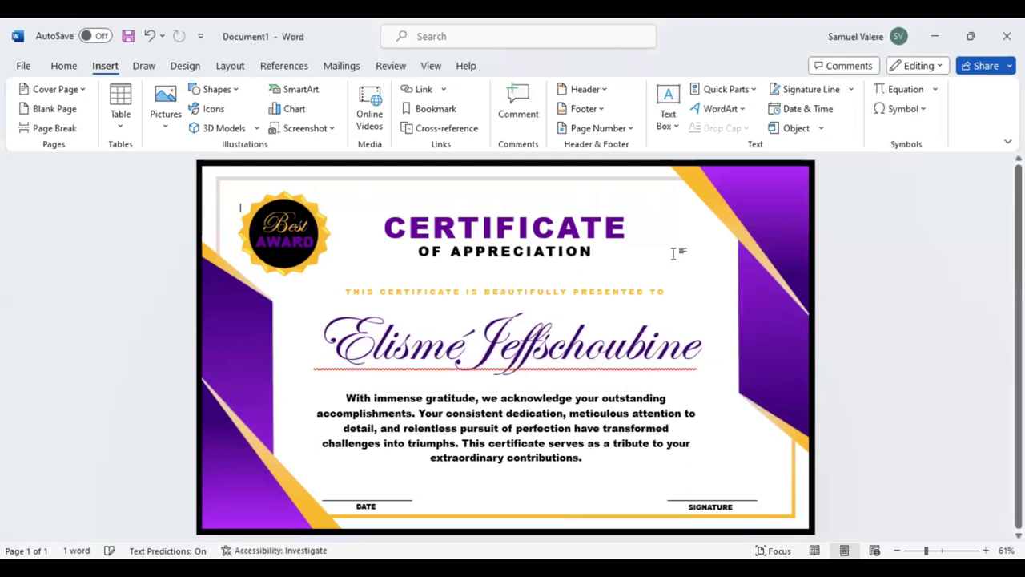
Check spelling suggestions for the recipient's name, then select the body paragraph text box.
click(477, 347)
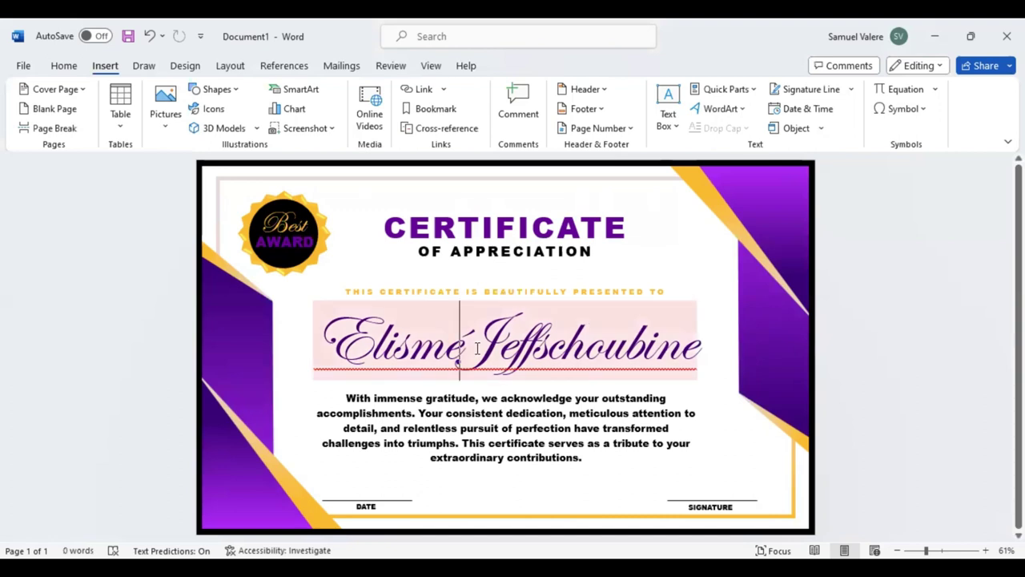
click(424, 361)
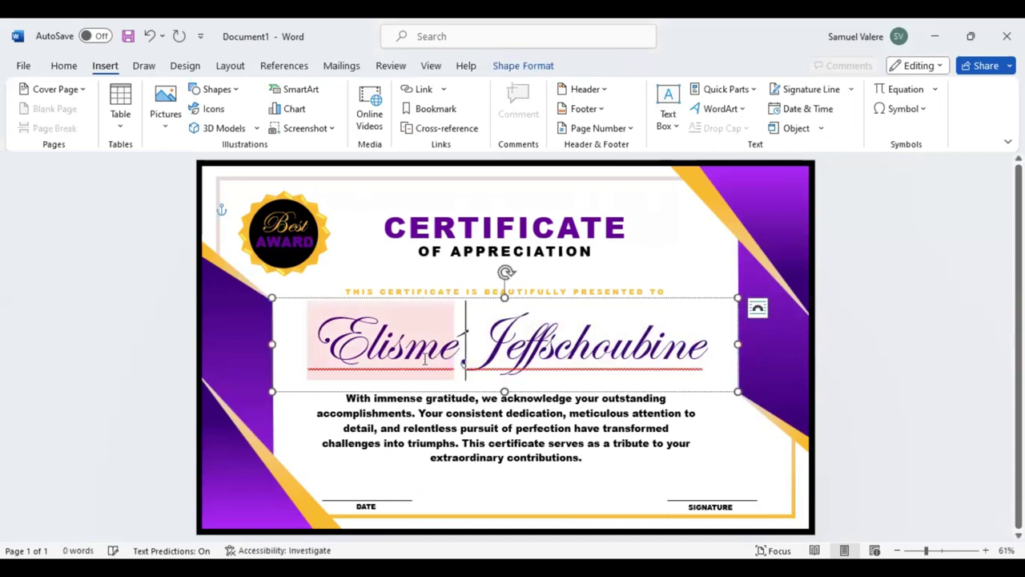
key(alt+F7)
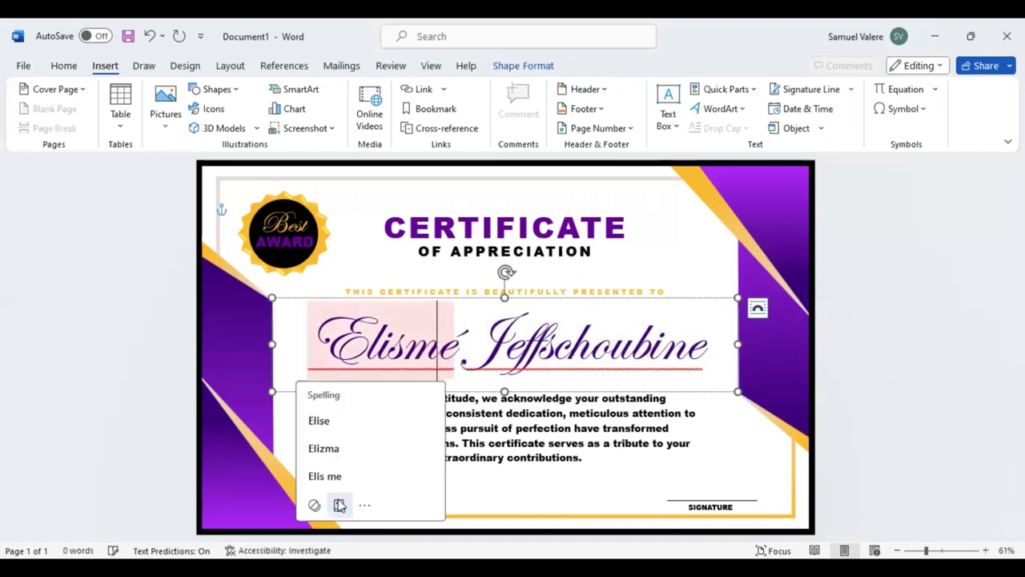
key(Escape)
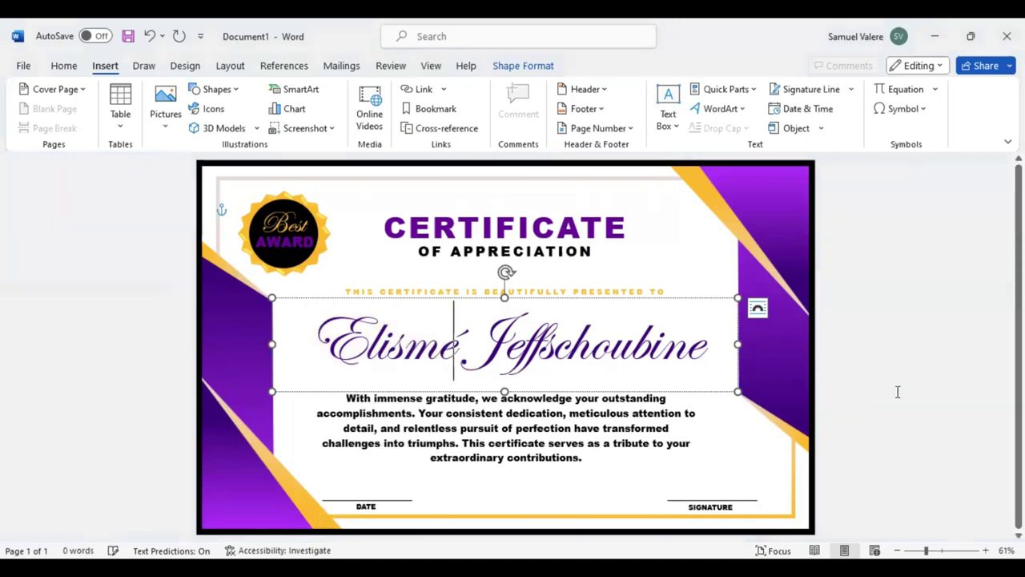
click(838, 407)
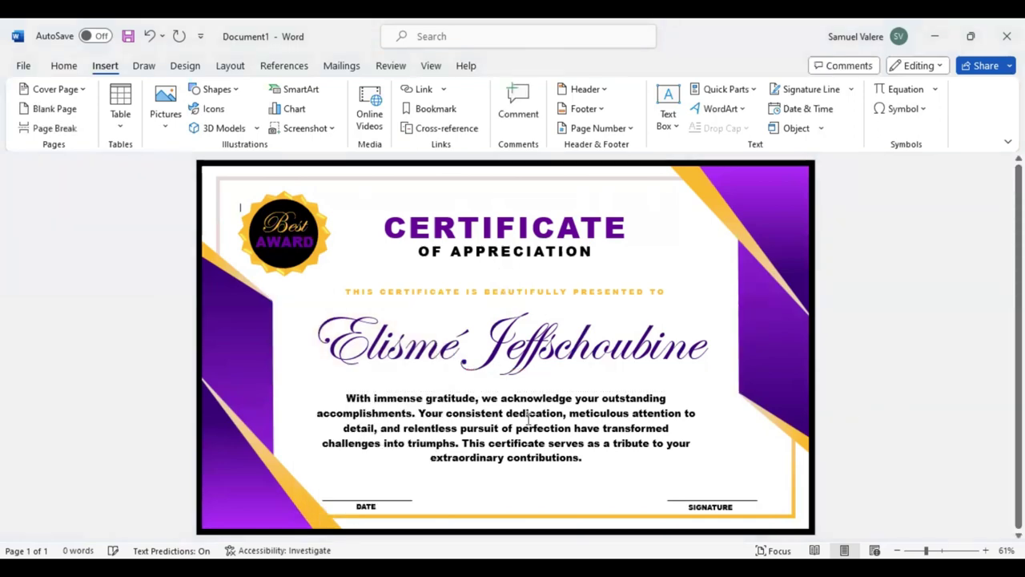
click(551, 473)
drag(553, 473, 553, 473)
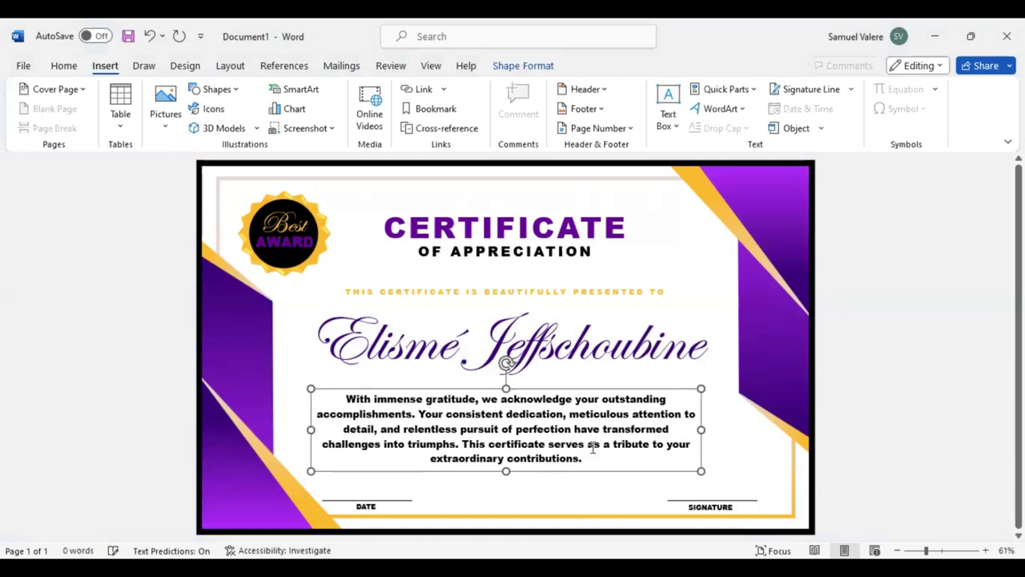